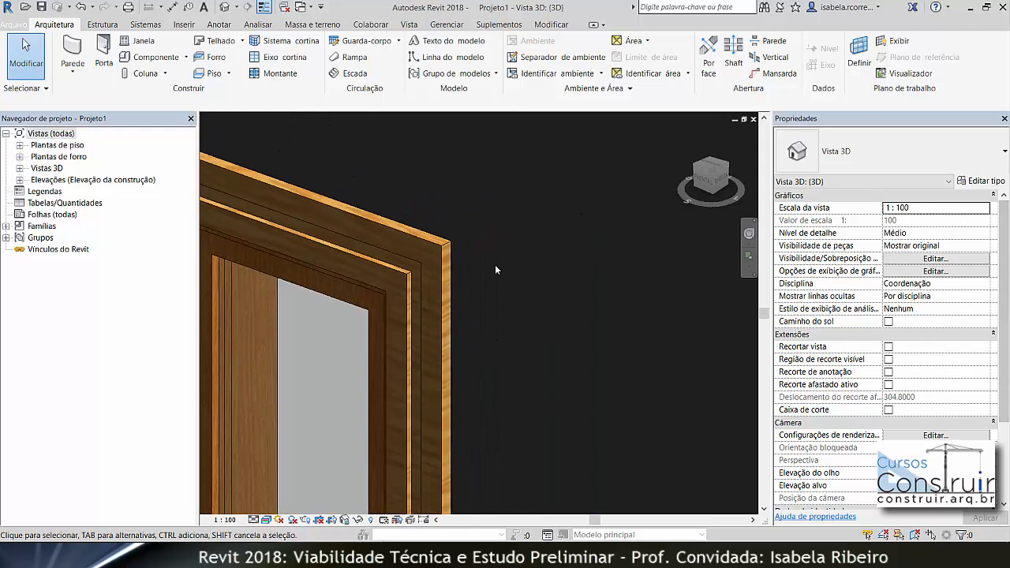
# - Set the LARGURA_FRISO type parameter of the MOLDURA_FRISO window frame to 0.0100 and apply it
pyautogui.click(446, 269)
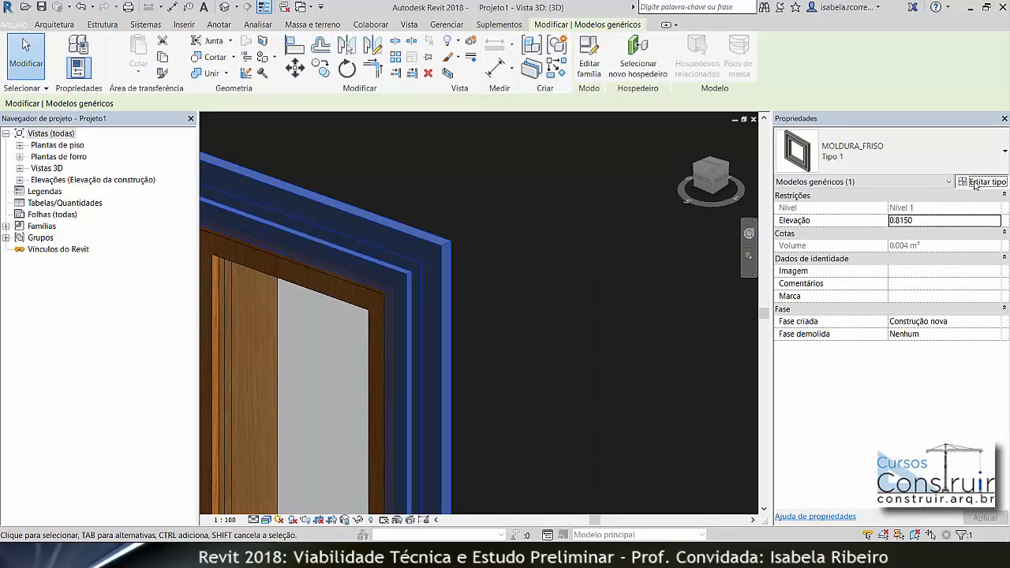
pyautogui.click(981, 181)
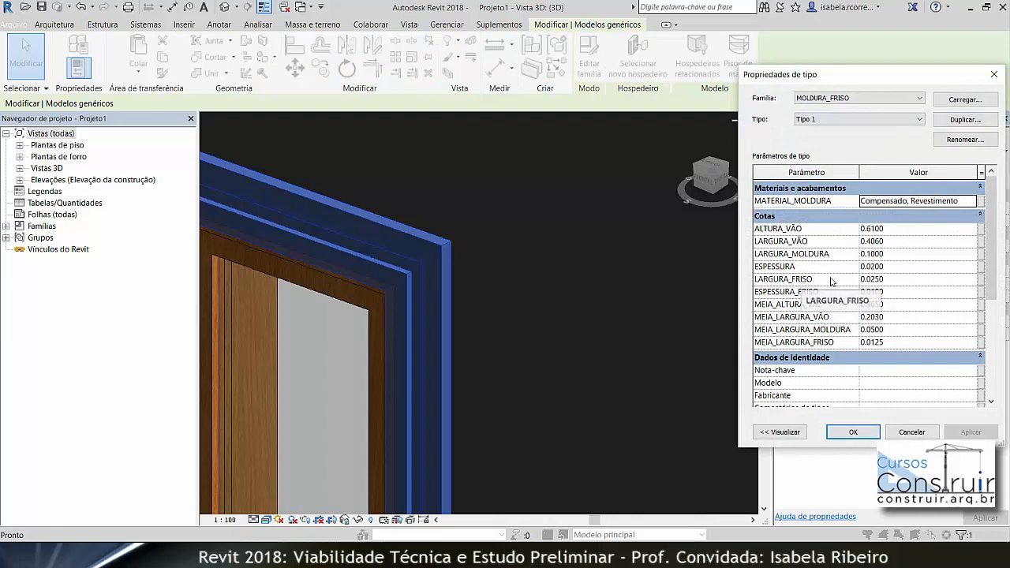
pyautogui.click(887, 281)
pyautogui.moveTo(888, 283); pyautogui.dragTo(868, 286)
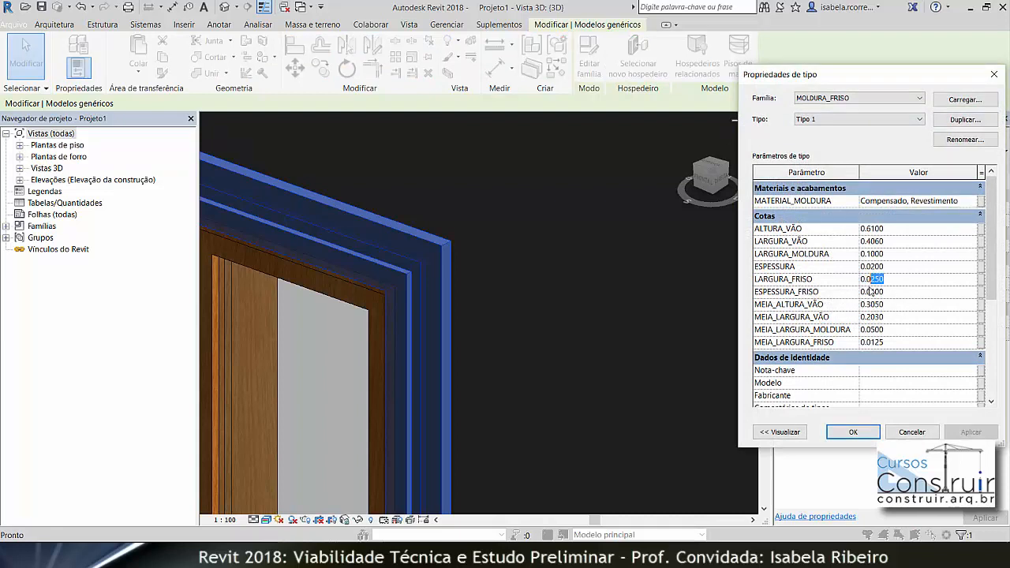
pyautogui.write('100')
pyautogui.click(980, 436)
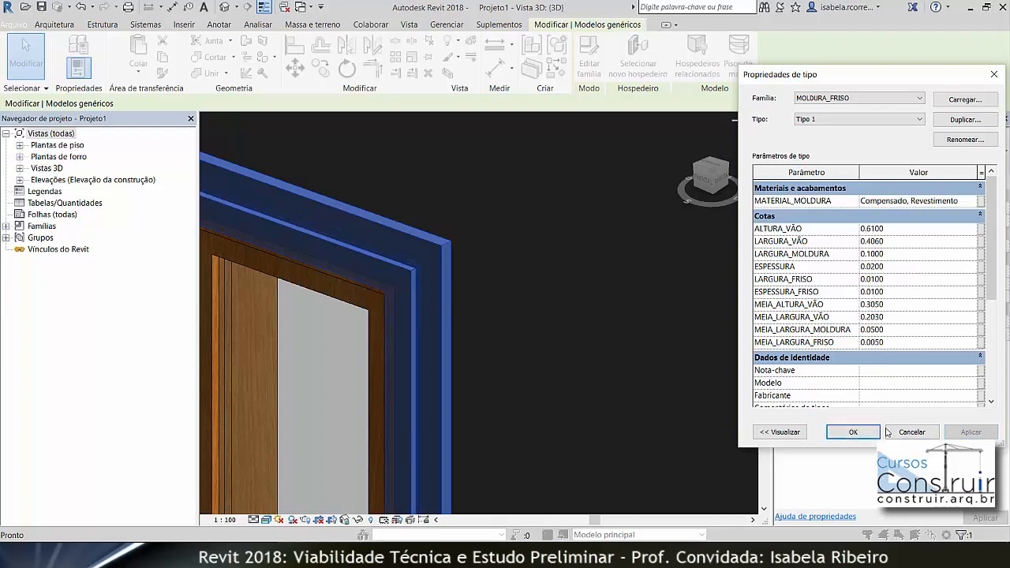
pyautogui.click(851, 432)
pyautogui.click(517, 320)
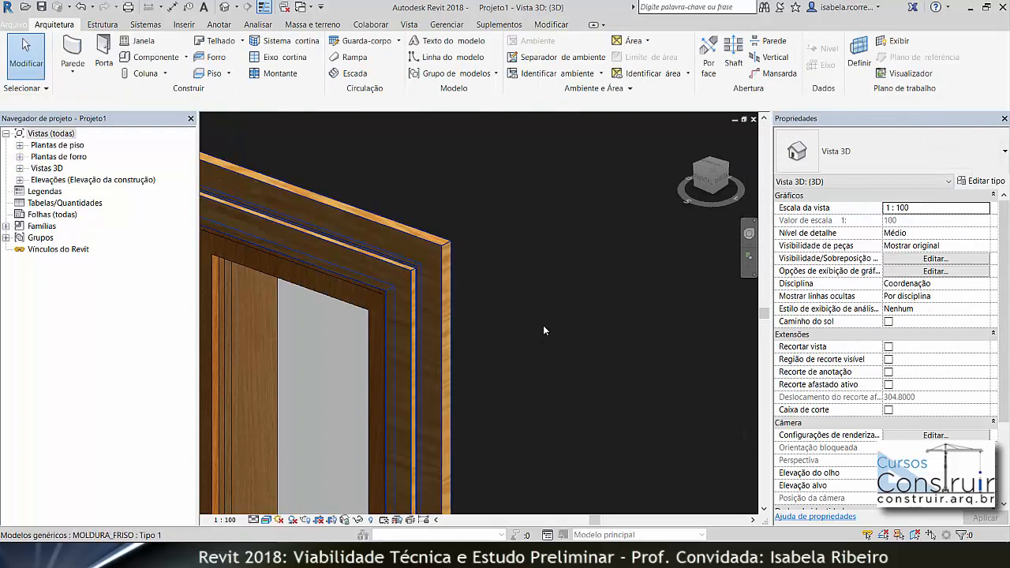
pyautogui.scroll(-3, 580, 325)
pyautogui.moveTo(584, 326); pyautogui.dragTo(639, 272, button='middle')
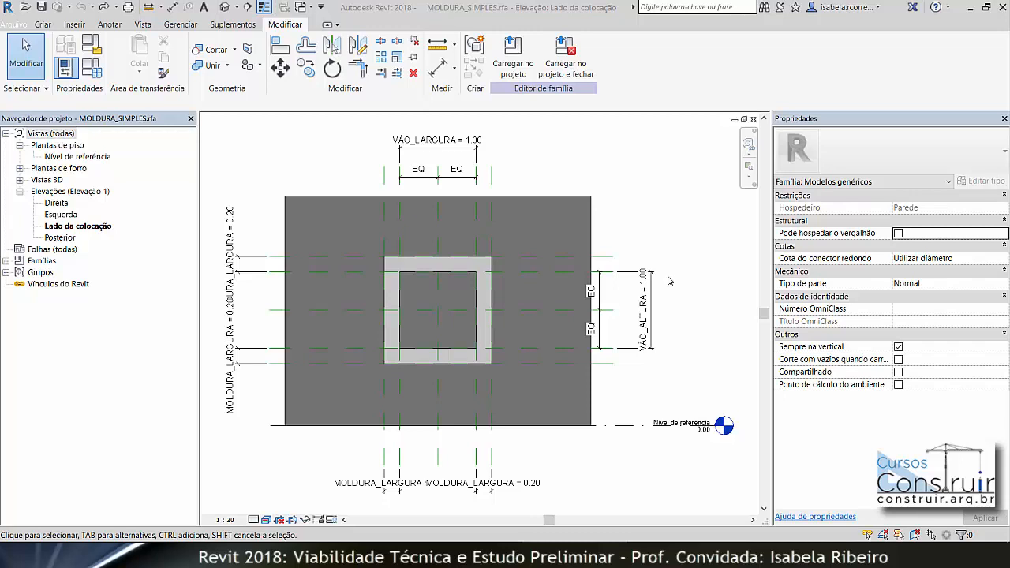
# - Save the MOLDURA_SIMPLES family as a new family file named MOLDURA_FRISO.rfa
pyautogui.click(18, 24)
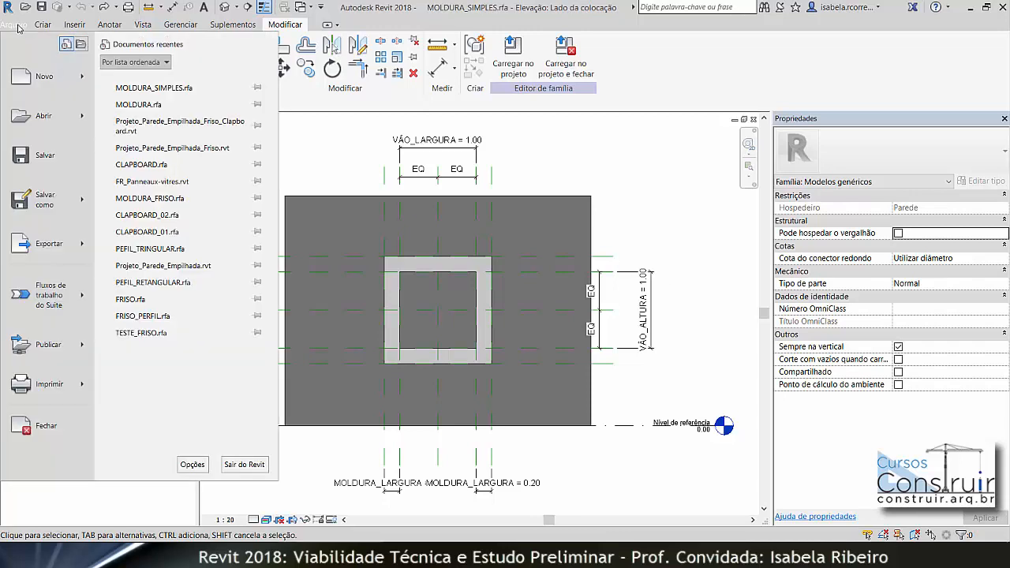
pyautogui.moveTo(41, 206)
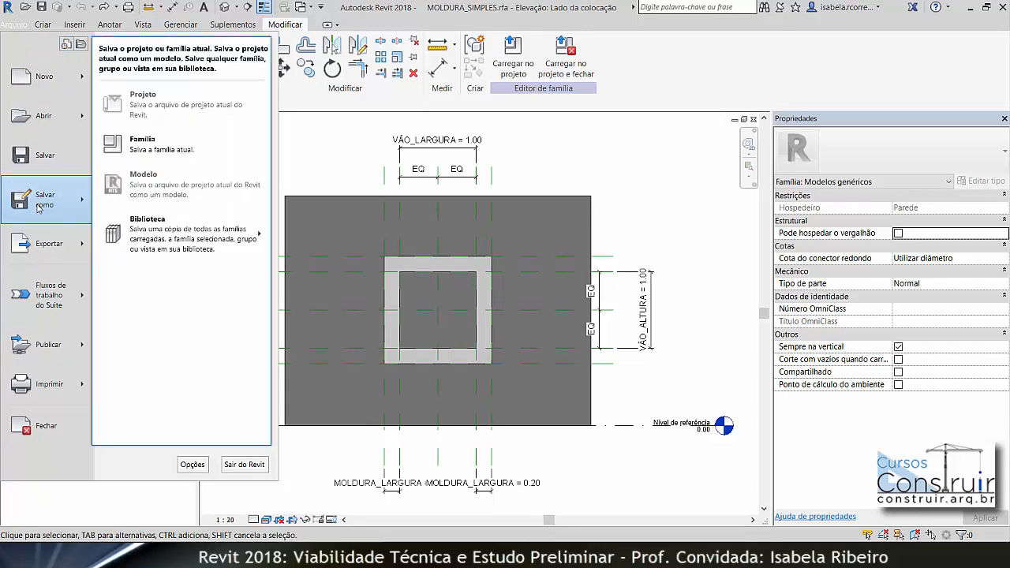
pyautogui.click(130, 147)
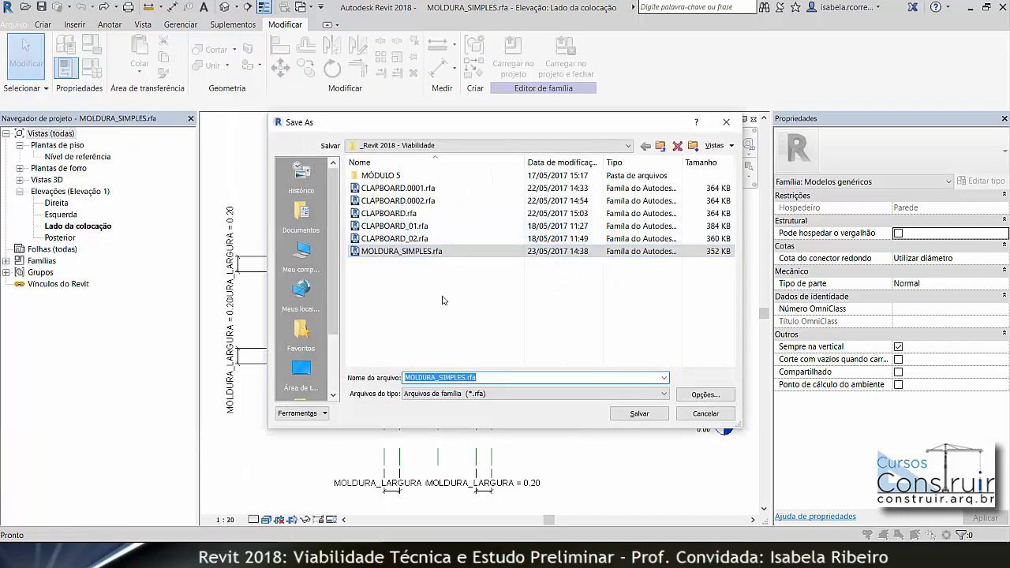
pyautogui.click(441, 377)
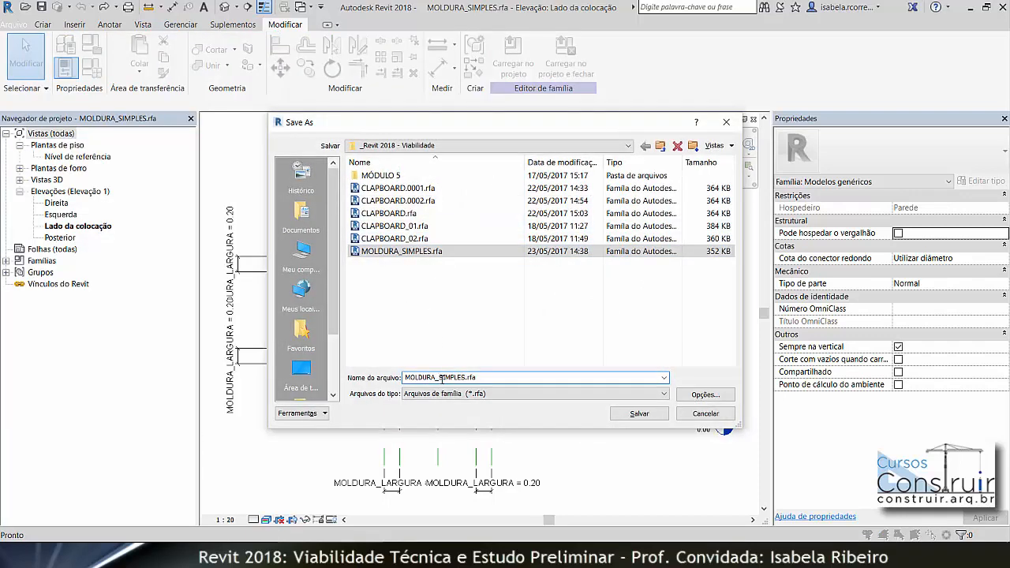
pyautogui.moveTo(441, 377); pyautogui.dragTo(464, 378)
pyautogui.write('FRISO')
pyautogui.click(620, 418)
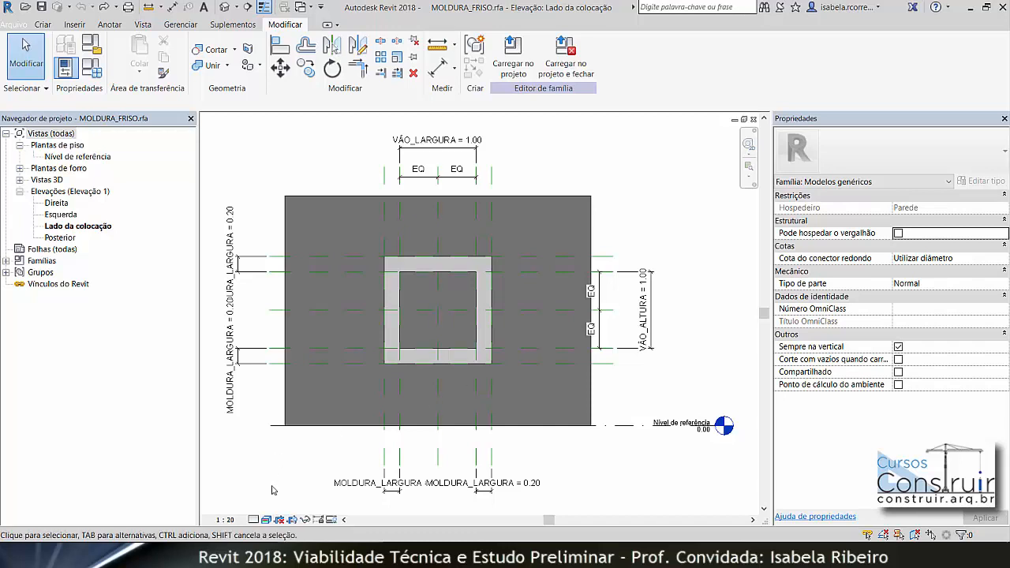
# - Set the visual style of the Lado da colocação elevation to wireframe (Estrutura de arame)
pyautogui.click(268, 520)
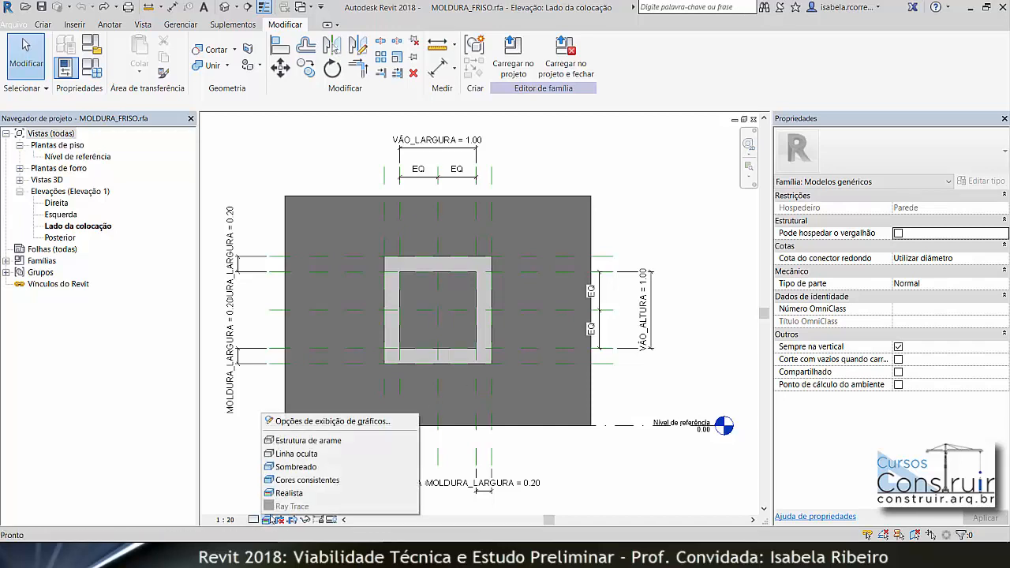
pyautogui.click(303, 440)
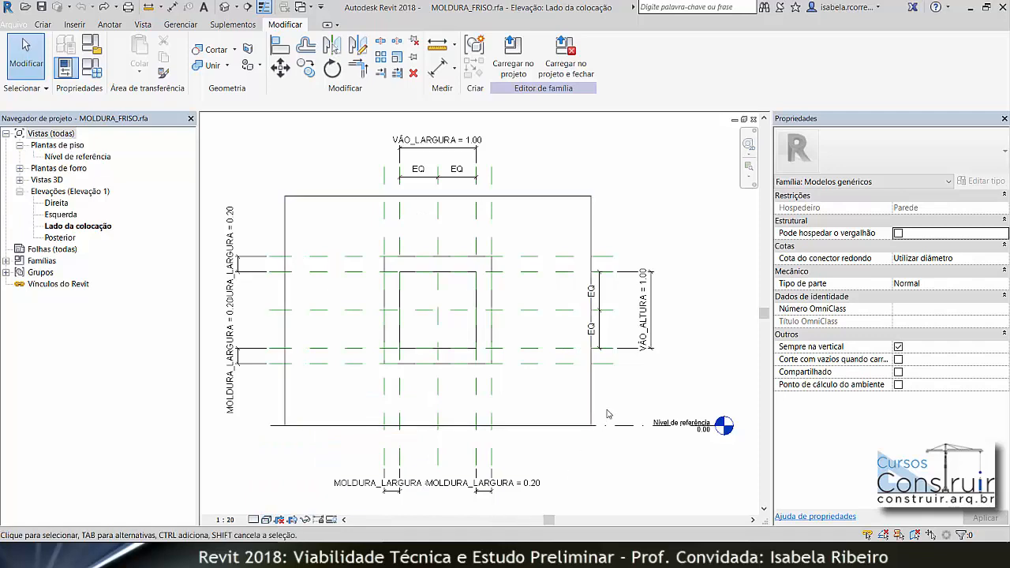
pyautogui.moveTo(672, 384)
pyautogui.mouseDown(button='middle')
pyautogui.moveTo(713, 400)
pyautogui.moveTo(690, 388)
pyautogui.mouseUp(button='middle')
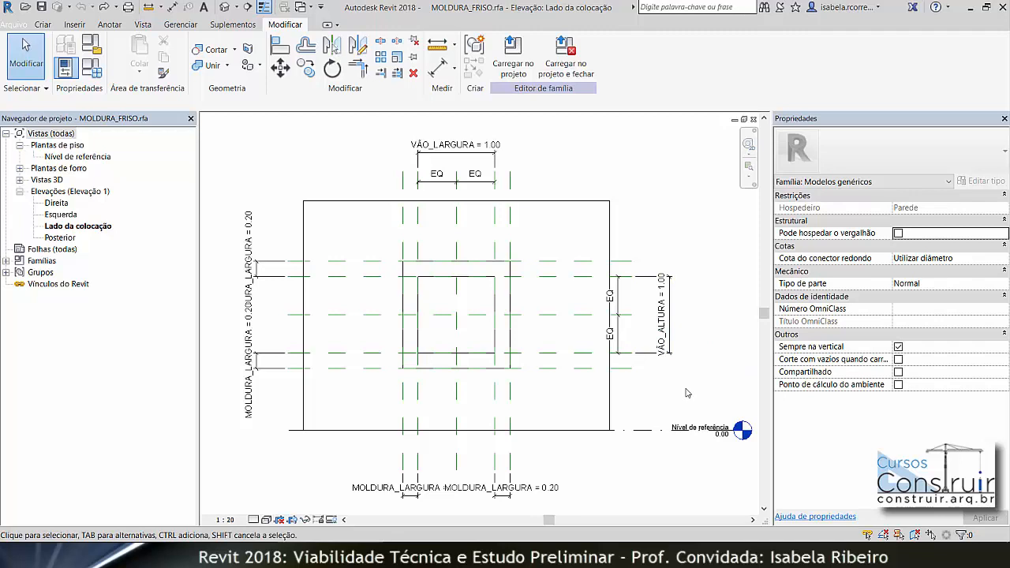
# - Temporarily hide the host wall and the Nível de referência level in the elevation
pyautogui.click(620, 402)
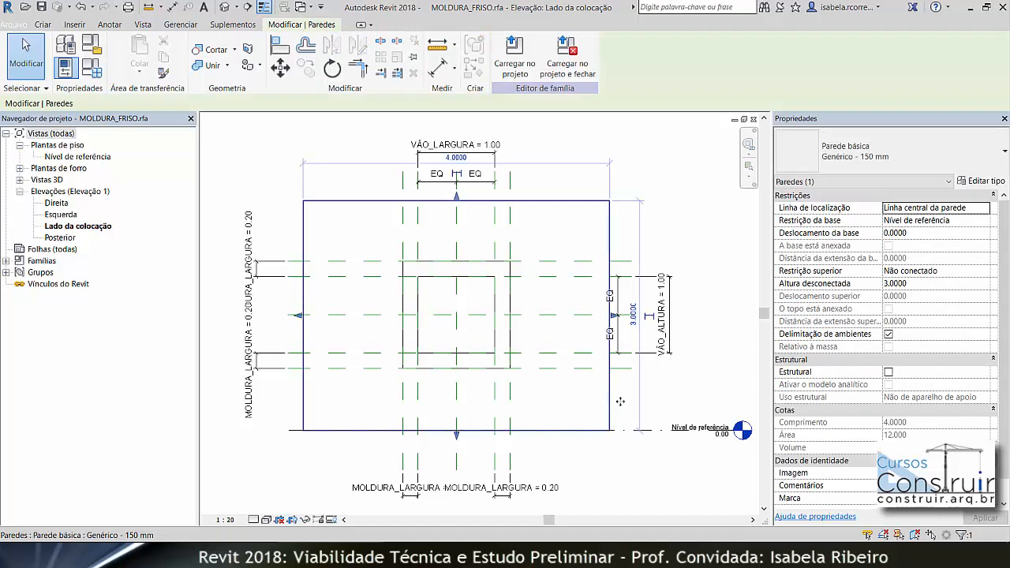
pyautogui.keyDown('ctrl'); pyautogui.click(723, 433); pyautogui.keyUp('ctrl')
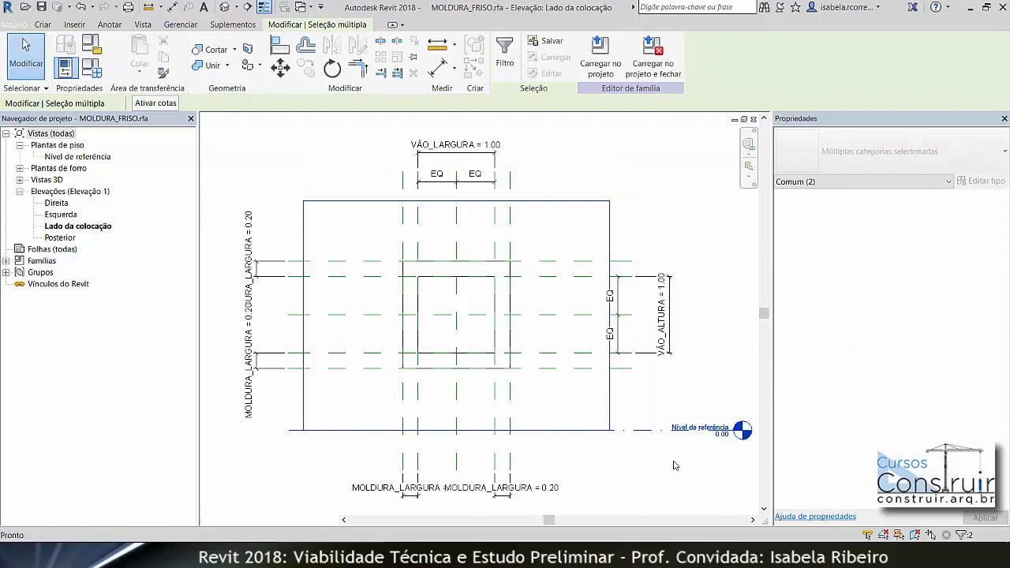
pyautogui.press('h')
pyautogui.press('h')
pyautogui.moveTo(662, 431); pyautogui.dragTo(688, 430, button='middle')
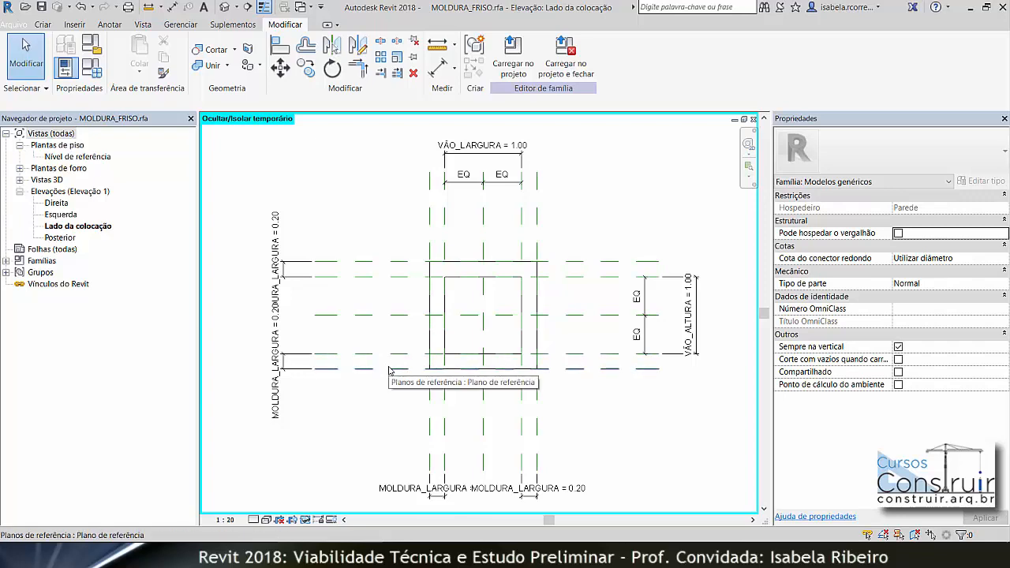
# - Examine the frame's thickness in the Nível de referência floor plan, then return to the Lado da colocação elevation
pyautogui.doubleClick(101, 159)
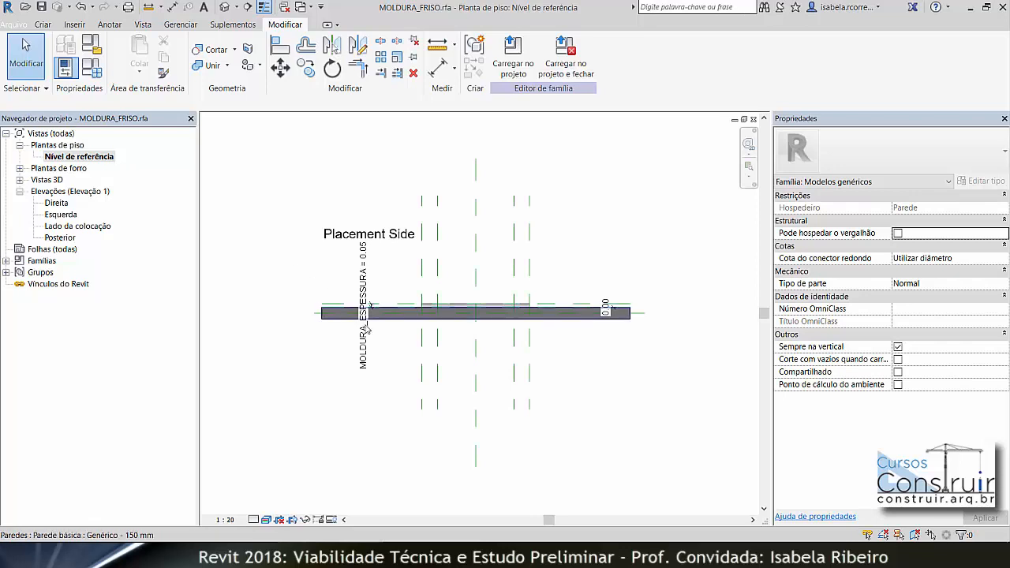
pyautogui.scroll(5, 368, 331)
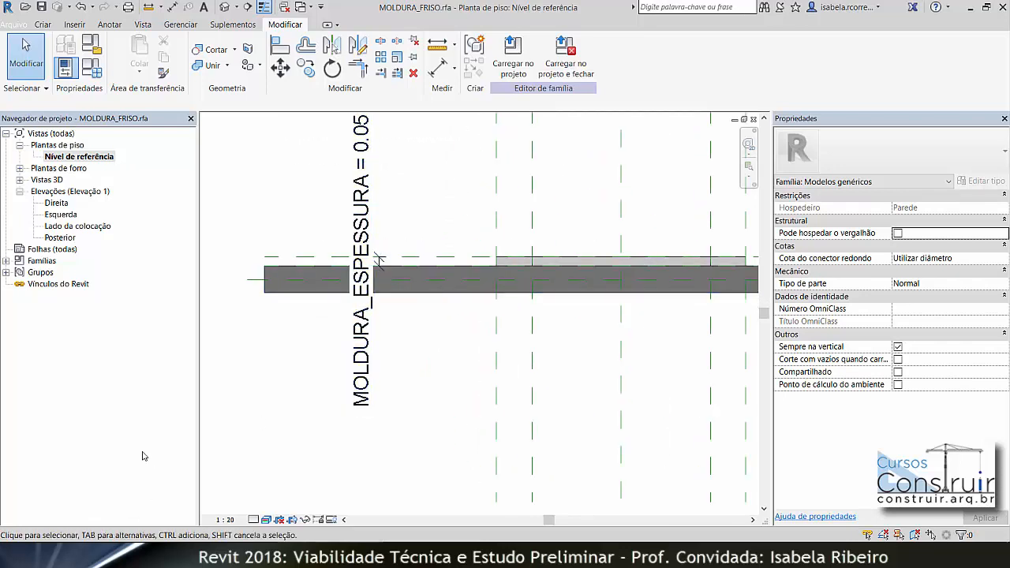
pyautogui.doubleClick(73, 228)
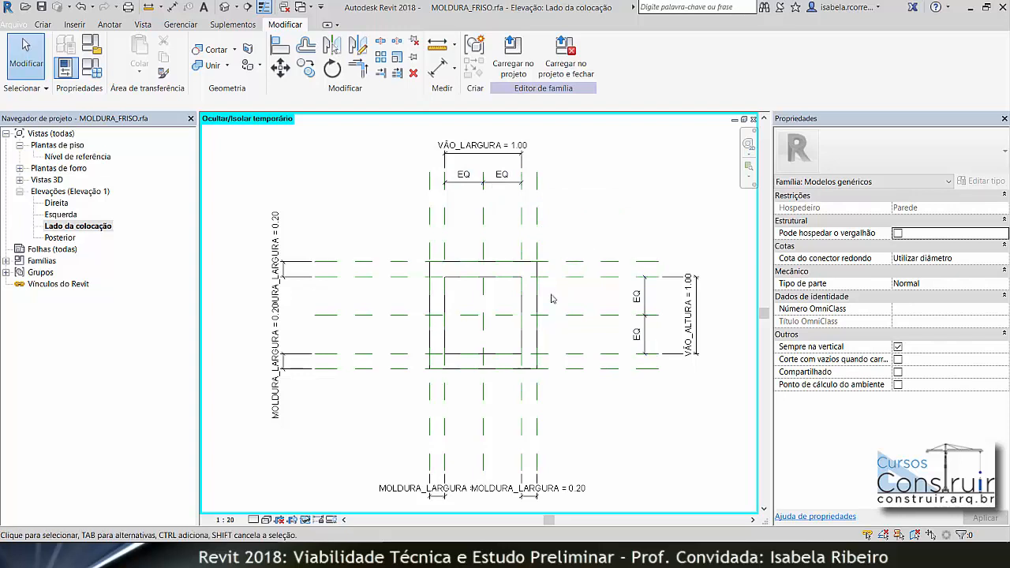
# - Create two horizontal reference planes by picking existing ones with a 0.1000 offset, centred in the frame's upper and lower members
pyautogui.scroll(2, 552, 325)
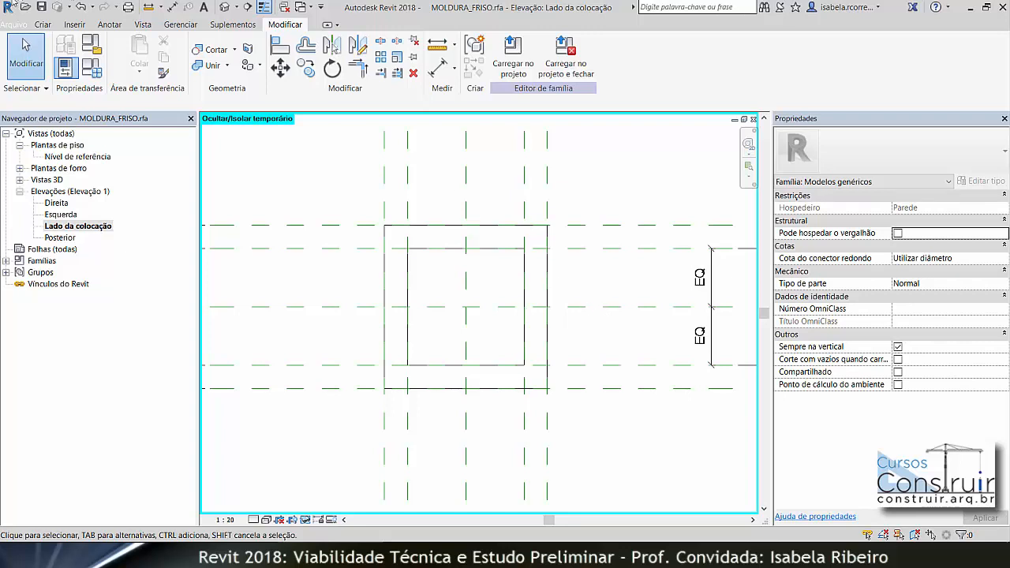
pyautogui.click(42, 24)
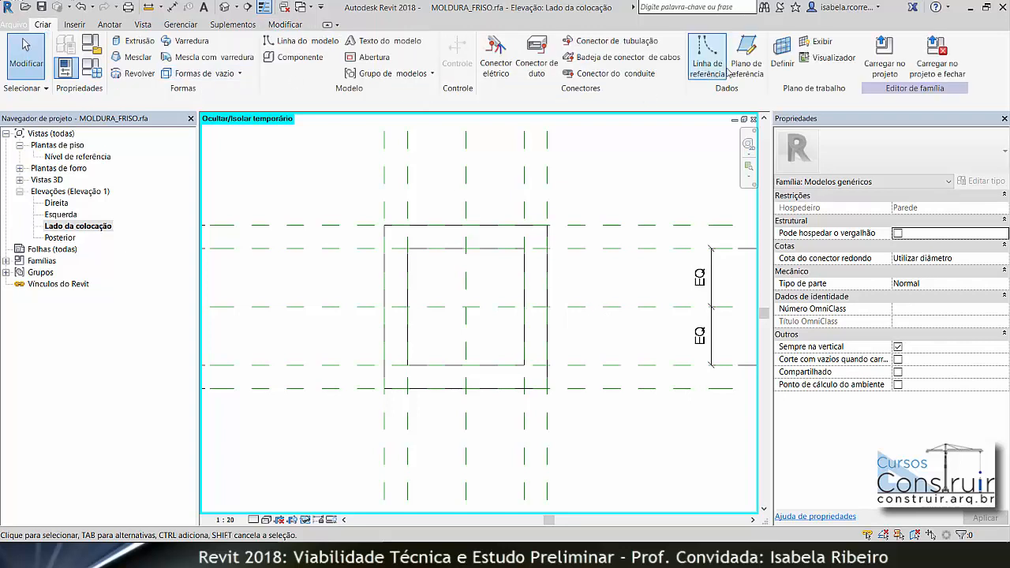
pyautogui.click(746, 52)
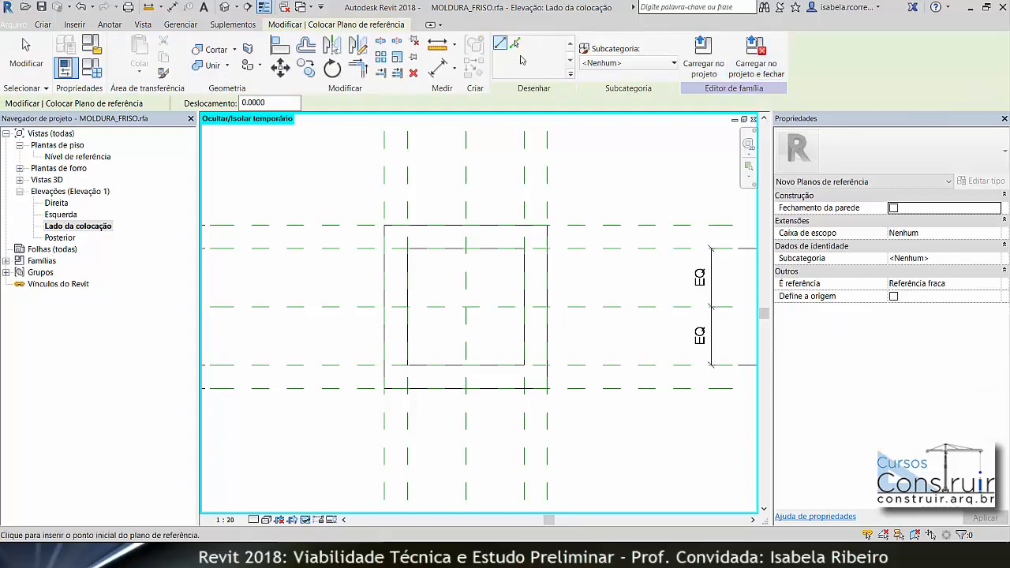
pyautogui.click(517, 43)
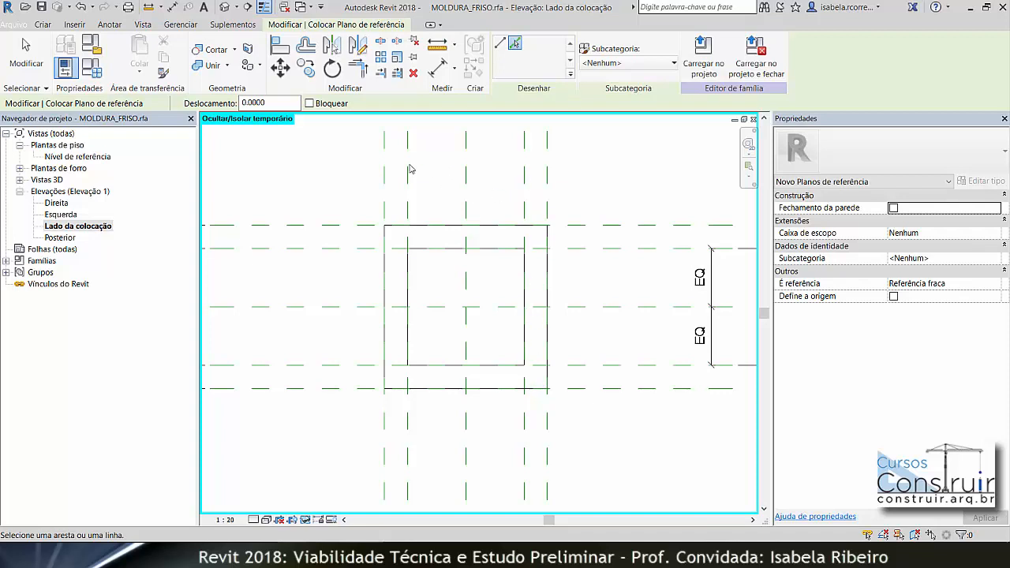
pyautogui.click(263, 103)
pyautogui.write('1')
pyautogui.press('Return')
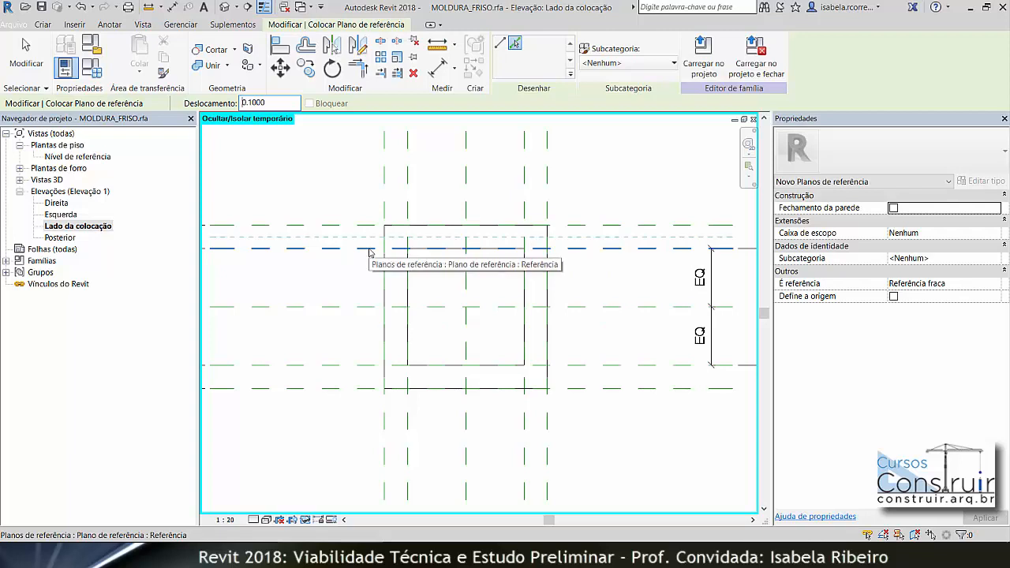
pyautogui.scroll(2, 369, 252)
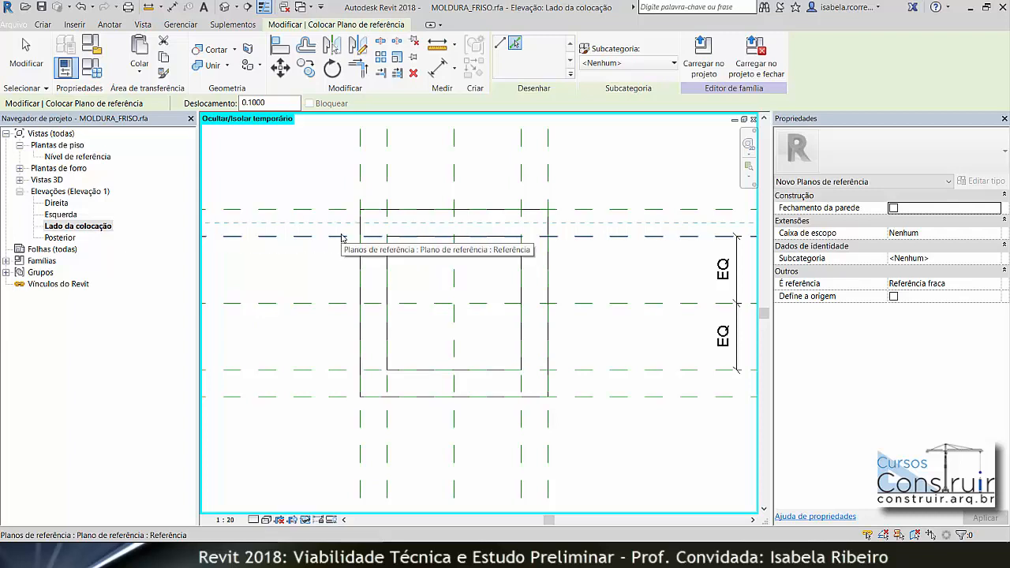
pyautogui.click(341, 236)
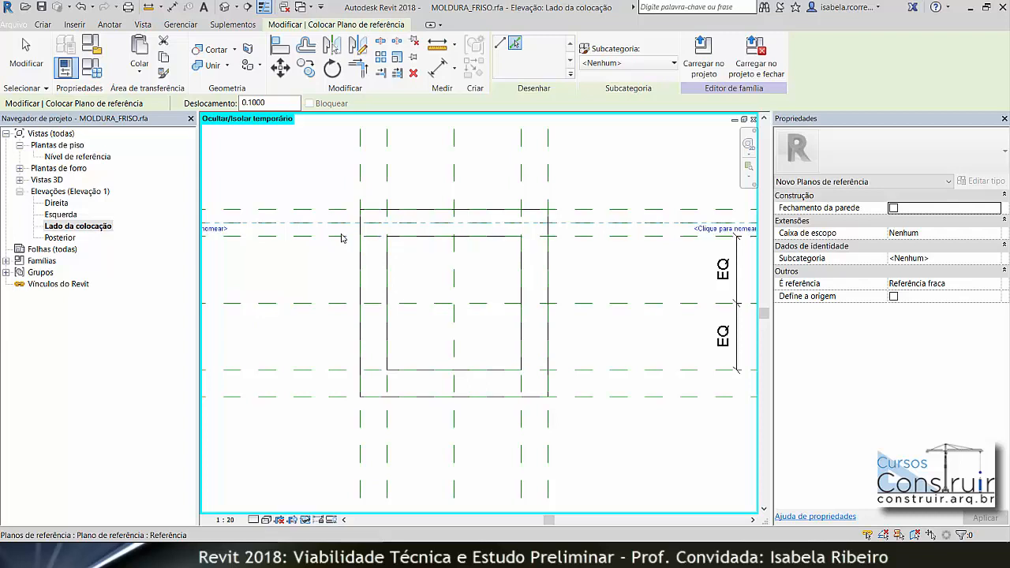
pyautogui.click(345, 398)
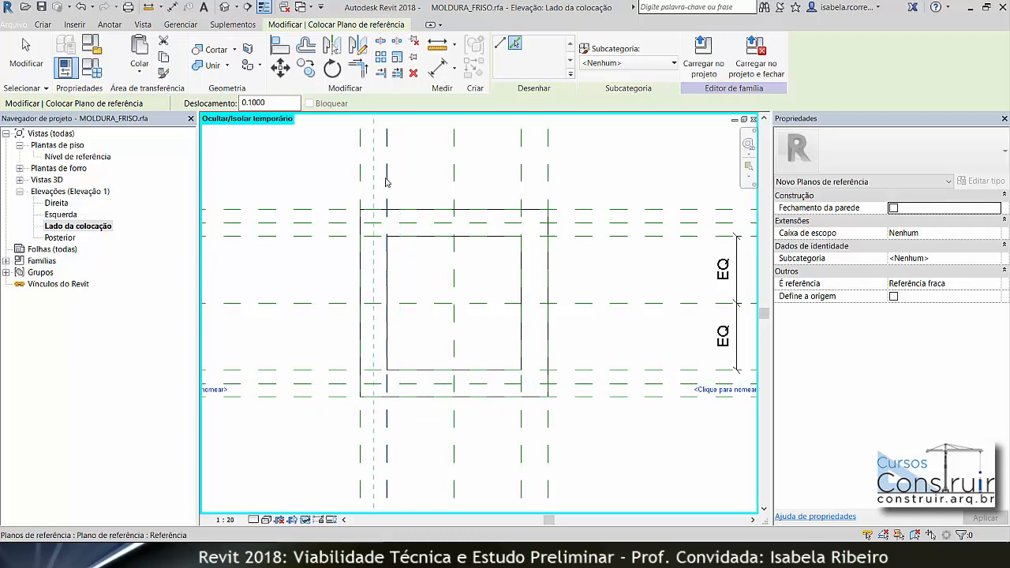
# - Add two vertical reference planes at the same 0.1000 offset, centred in the frame's left and right members
pyautogui.click(385, 182)
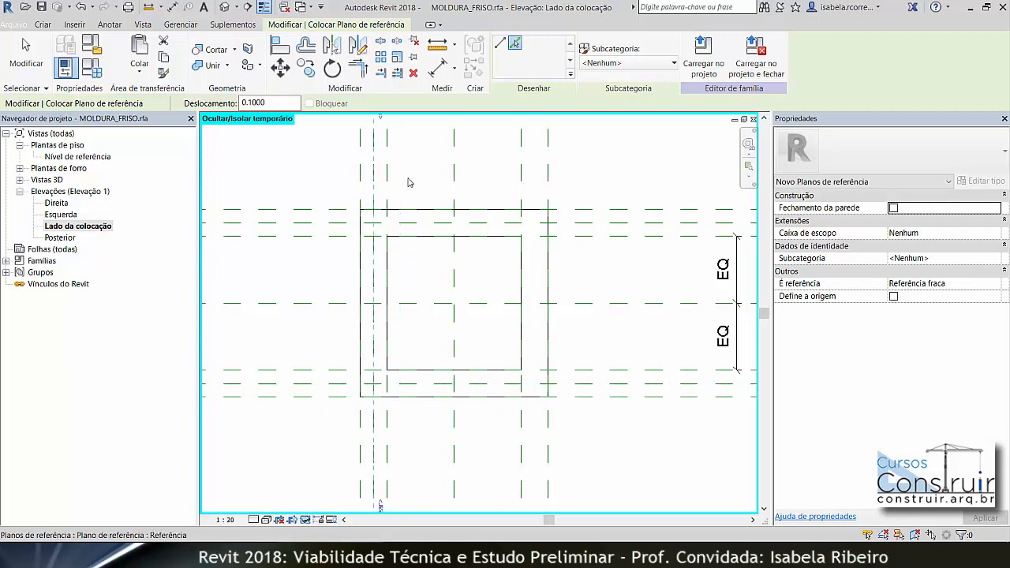
pyautogui.click(518, 207)
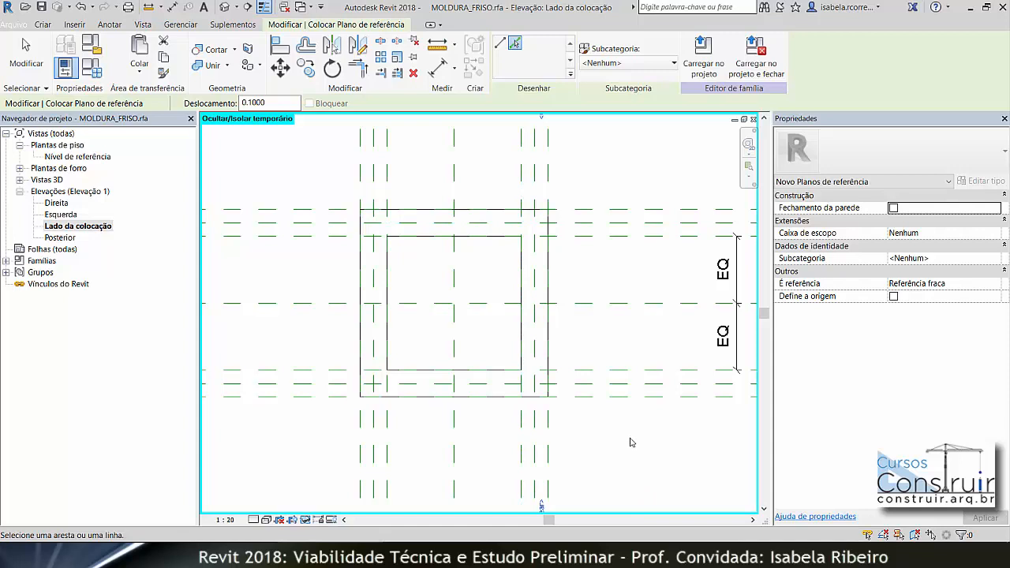
pyautogui.press('Escape')
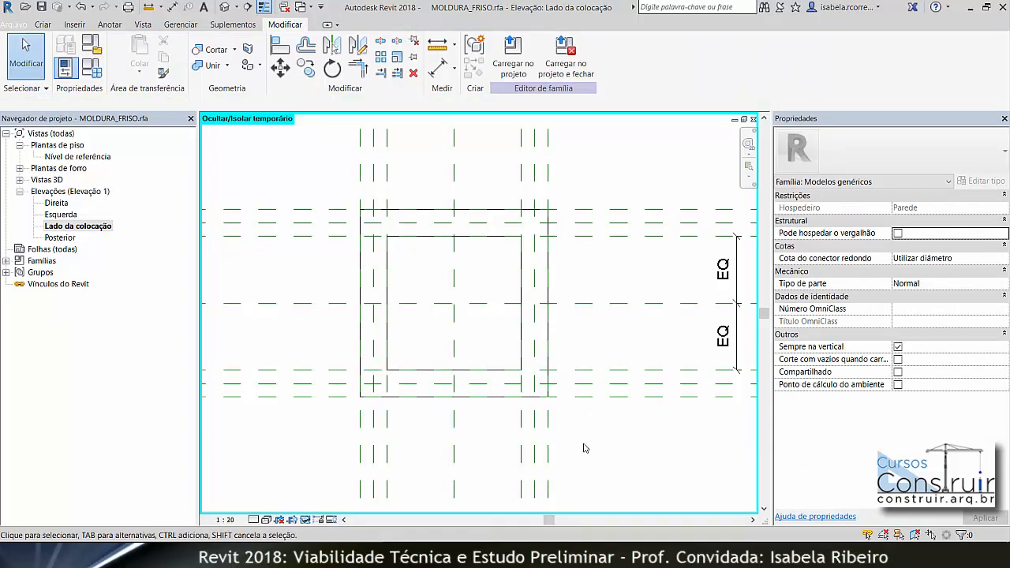
# - Temporarily hide the ten original reference planes, leaving only the four planes centred in the frame members
pyautogui.scroll(-2, 584, 448)
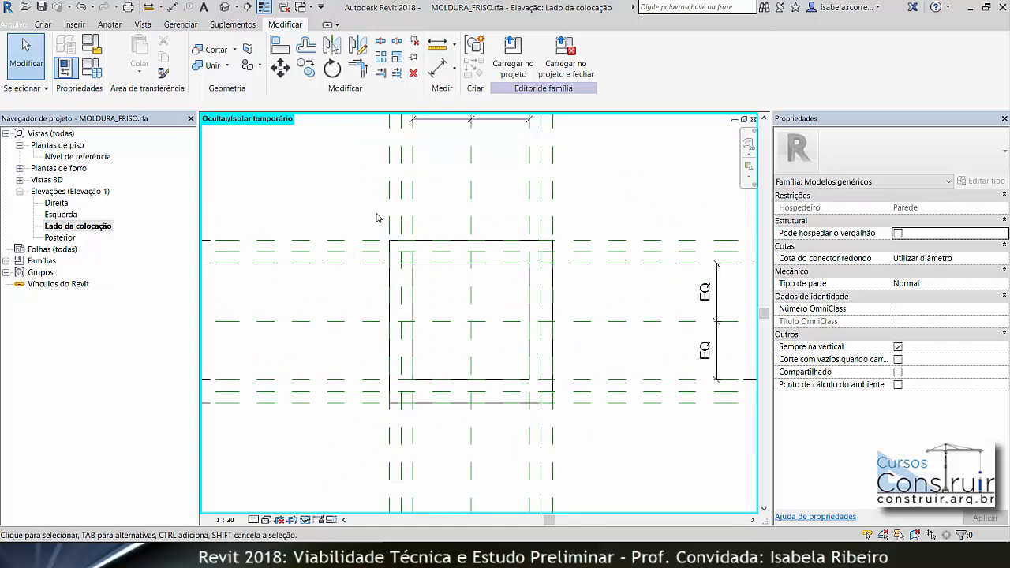
pyautogui.click(412, 225)
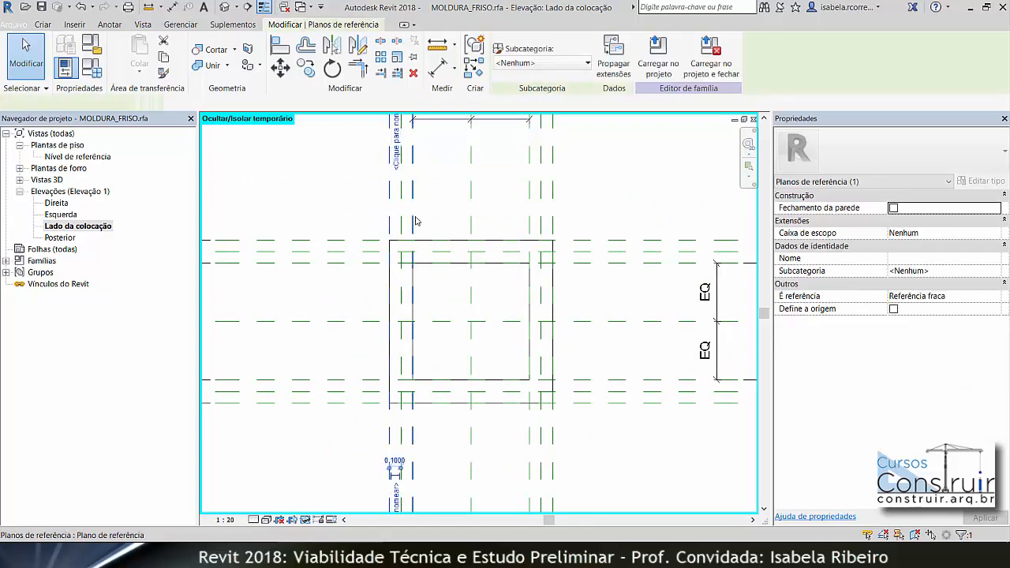
pyautogui.keyDown('ctrl'); pyautogui.click(471, 218); pyautogui.keyUp('ctrl')
pyautogui.keyDown('ctrl'); pyautogui.click(529, 218); pyautogui.keyUp('ctrl')
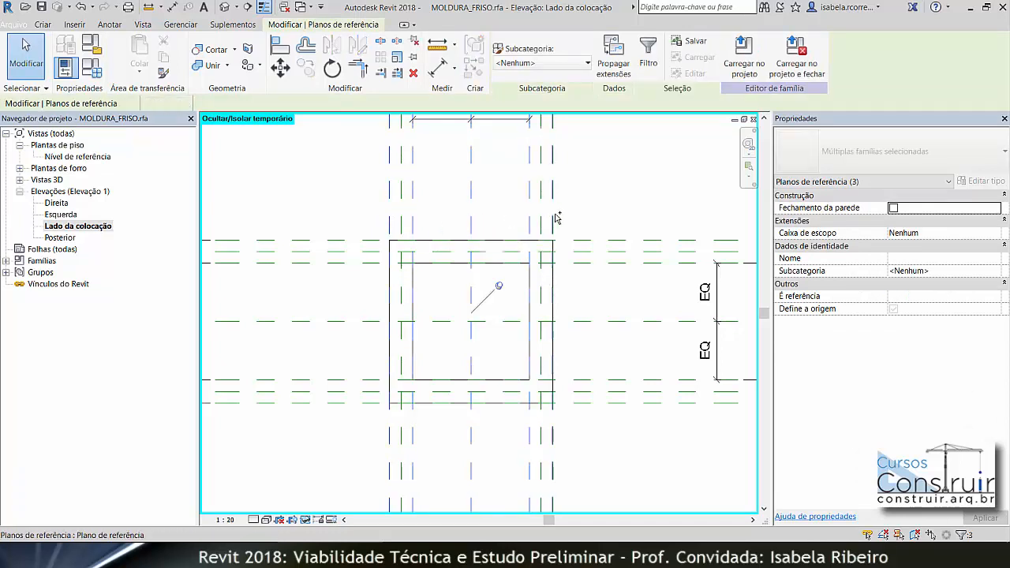
pyautogui.keyDown('ctrl'); pyautogui.click(595, 240); pyautogui.keyUp('ctrl')
pyautogui.keyDown('ctrl'); pyautogui.click(597, 262); pyautogui.keyUp('ctrl')
pyautogui.keyDown('ctrl'); pyautogui.click(584, 321); pyautogui.keyUp('ctrl')
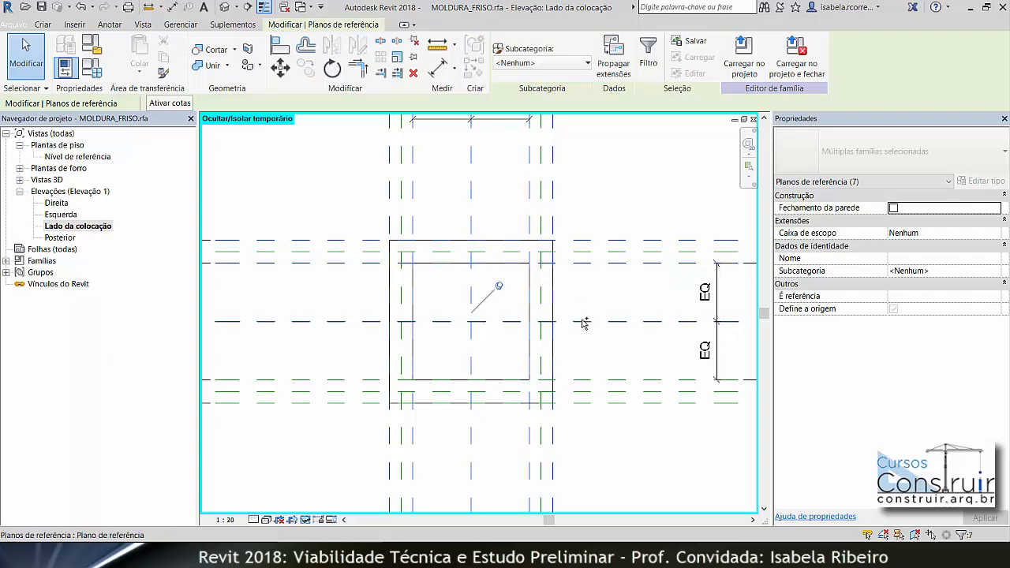
pyautogui.keyDown('ctrl'); pyautogui.click(598, 380); pyautogui.keyUp('ctrl')
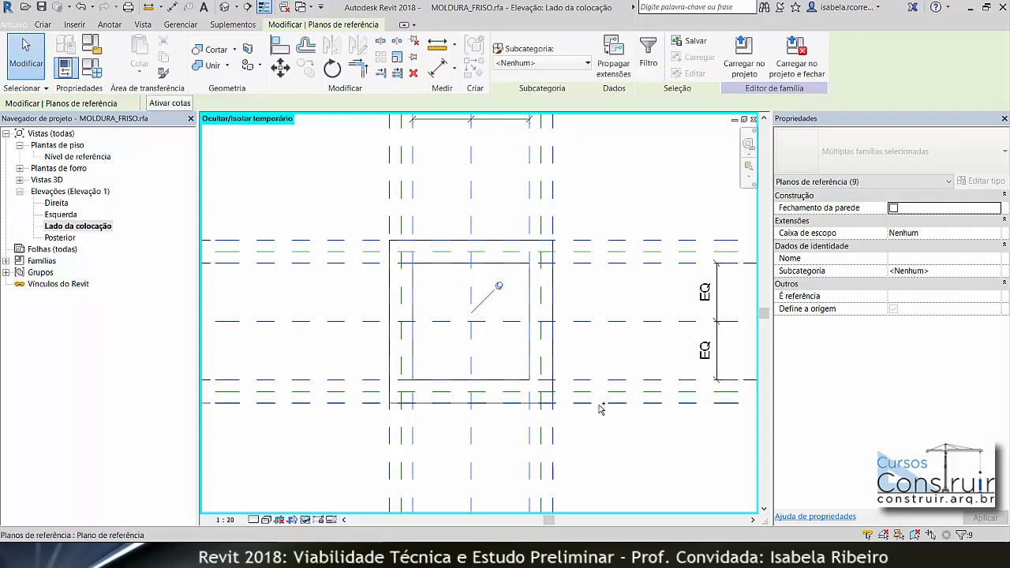
pyautogui.keyDown('ctrl'); pyautogui.click(599, 403); pyautogui.keyUp('ctrl')
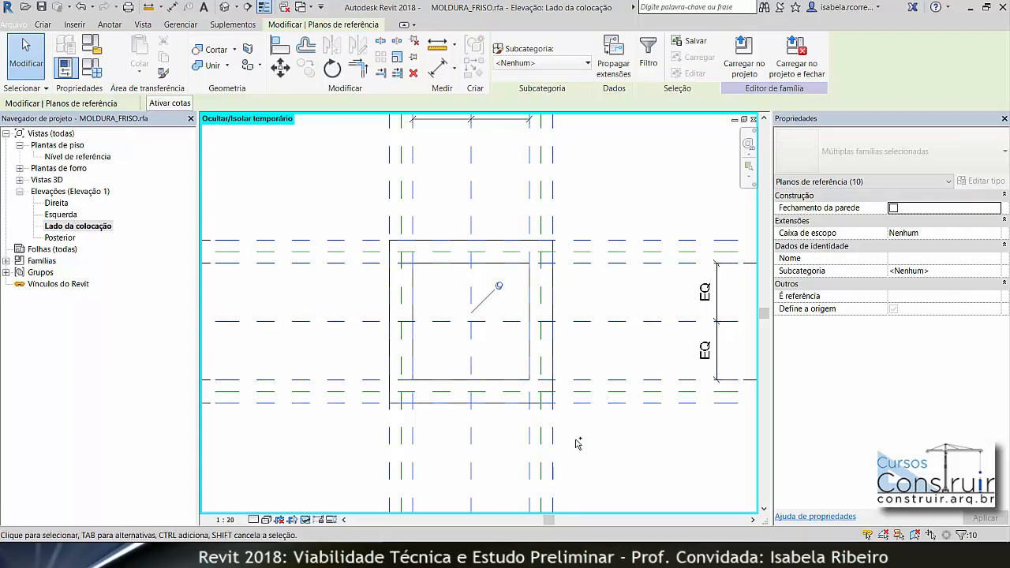
pyautogui.press('h')
pyautogui.press('h')
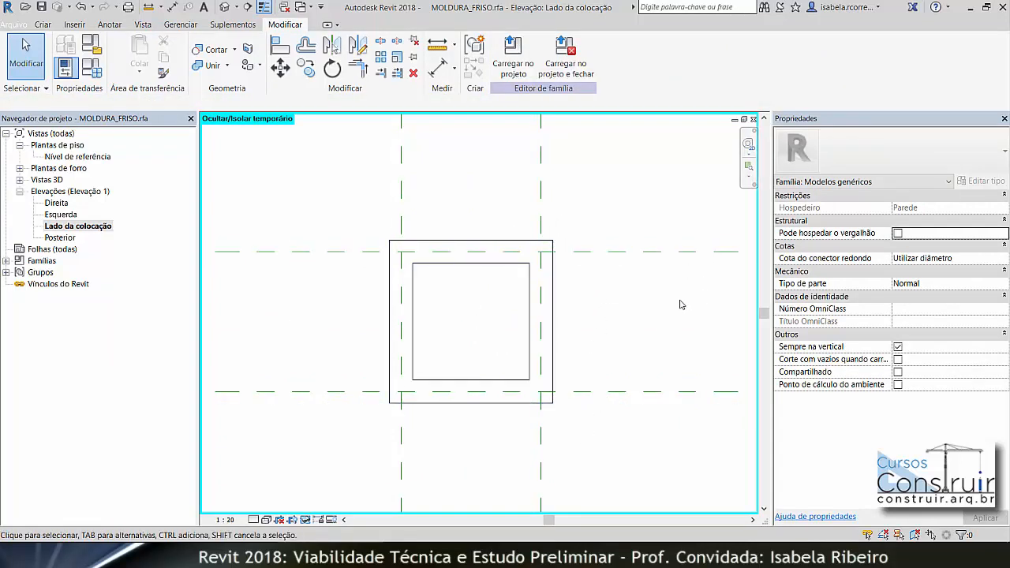
# - Create two horizontal reference planes by picking the upper member's centre plane with a 0.0500 offset, one above and one below
pyautogui.moveTo(683, 305)
pyautogui.mouseDown(button='middle')
pyautogui.moveTo(669, 291)
pyautogui.moveTo(694, 328)
pyautogui.mouseUp(button='middle')
pyautogui.scroll(1, 667, 290)
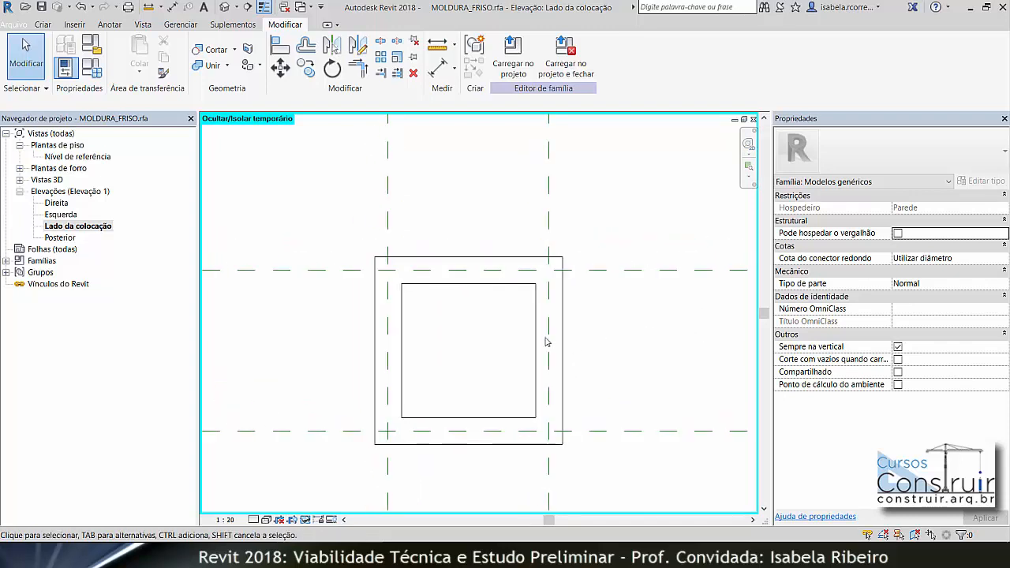
pyautogui.scroll(2, 392, 293)
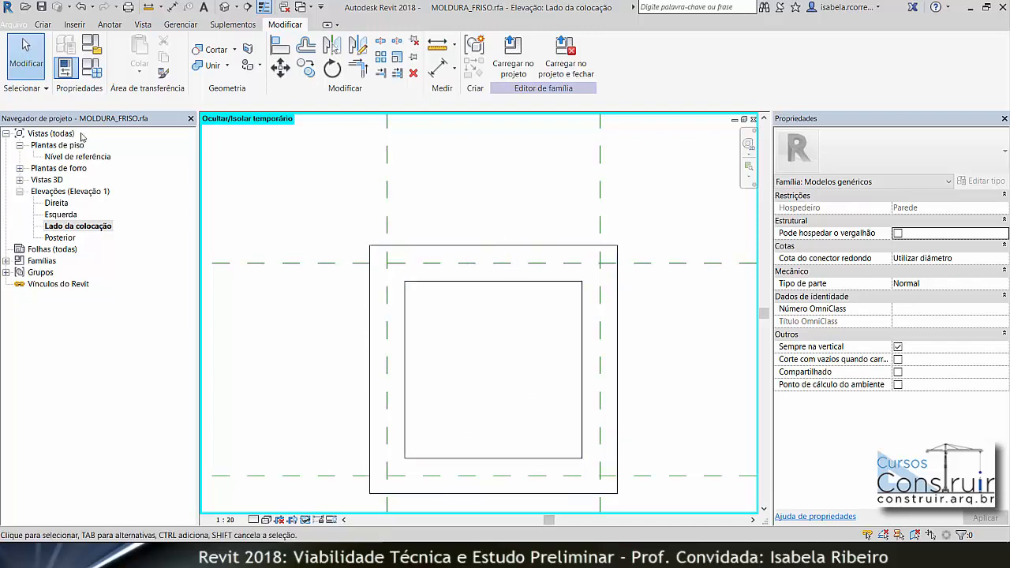
pyautogui.click(41, 25)
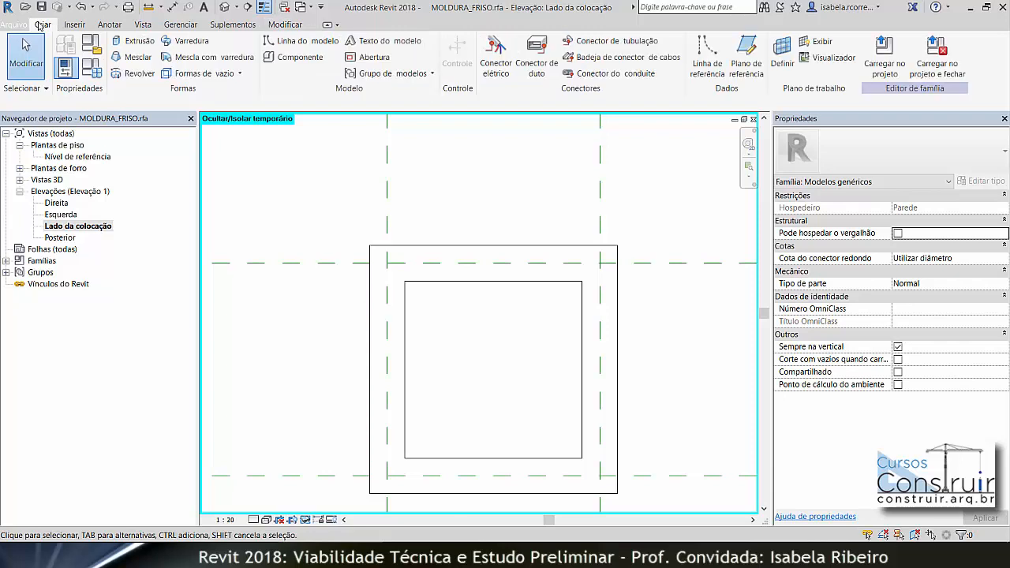
pyautogui.click(746, 68)
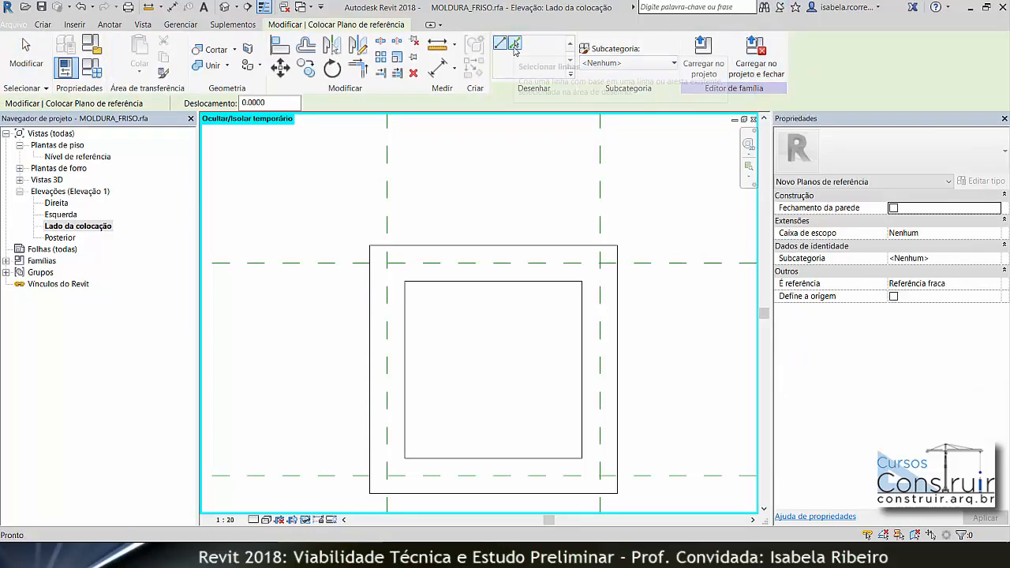
pyautogui.click(514, 44)
pyautogui.moveTo(267, 101); pyautogui.dragTo(253, 103)
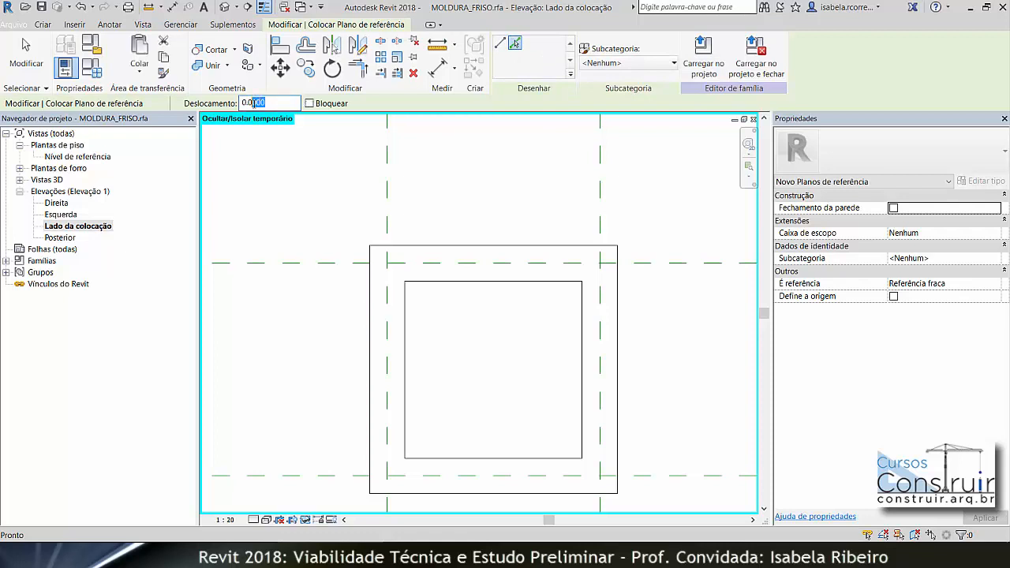
pyautogui.write('500')
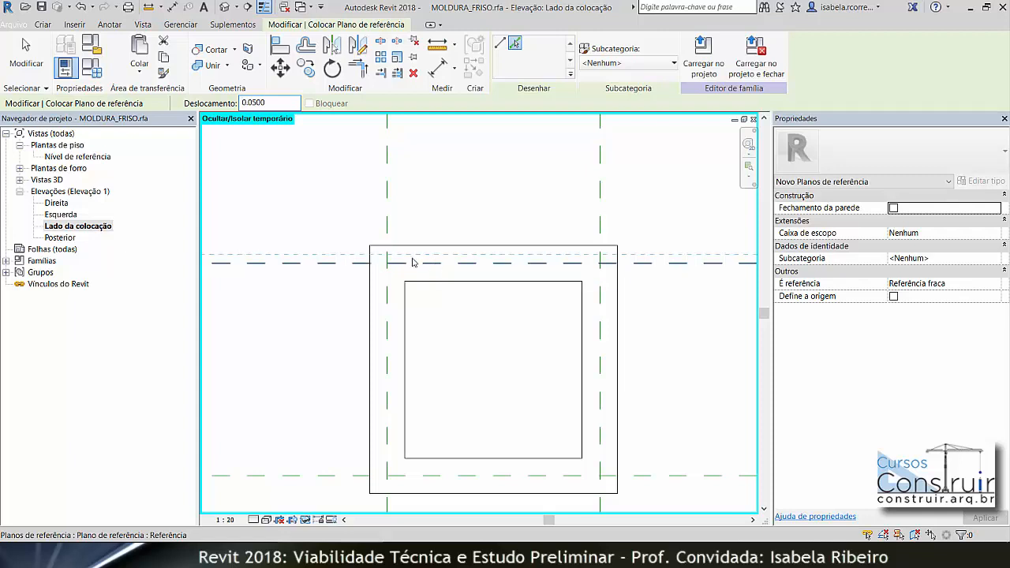
pyautogui.click(463, 264)
pyautogui.click(469, 271)
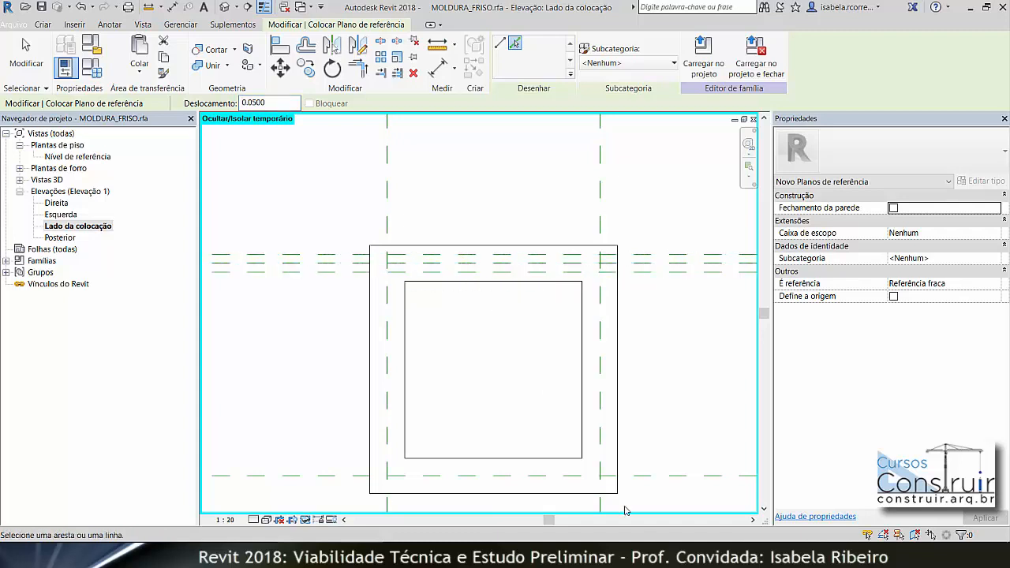
# - Add reference planes at the same 0.0500 offset on both sides of the centre planes in the left, lower and right members
pyautogui.click(385, 311)
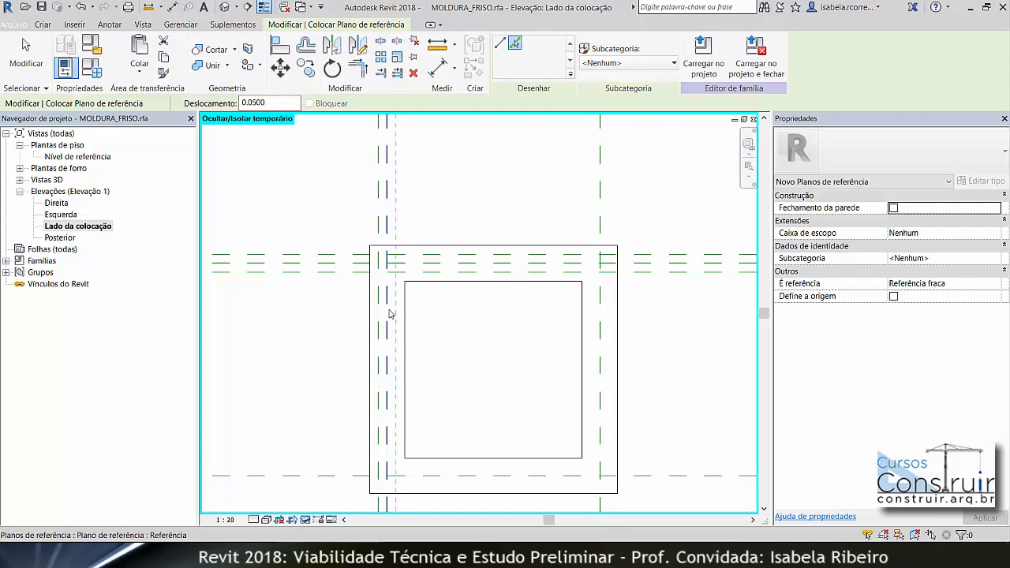
pyautogui.click(477, 477)
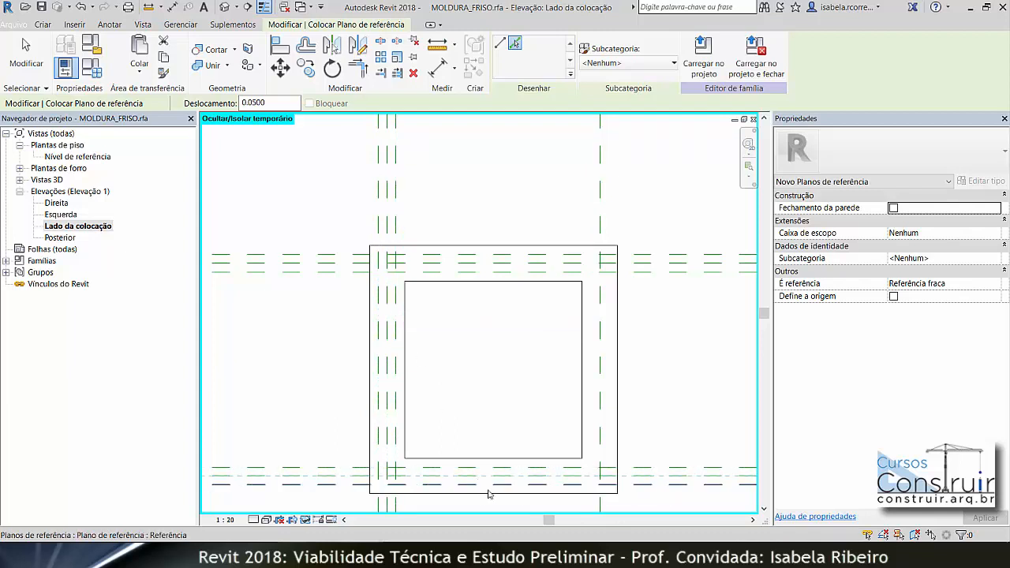
pyautogui.click(602, 449)
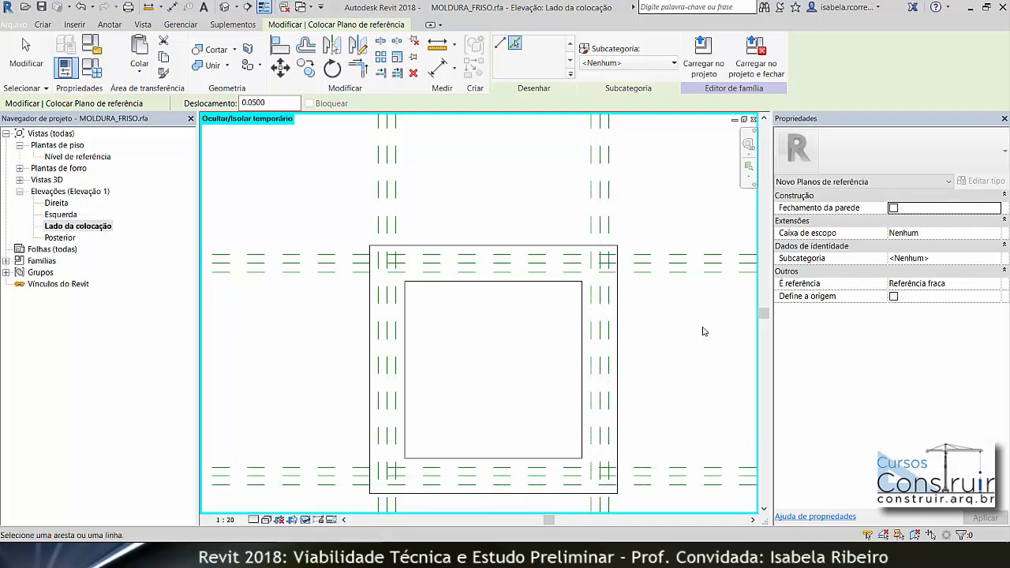
pyautogui.moveTo(703, 331); pyautogui.dragTo(685, 292, button='middle')
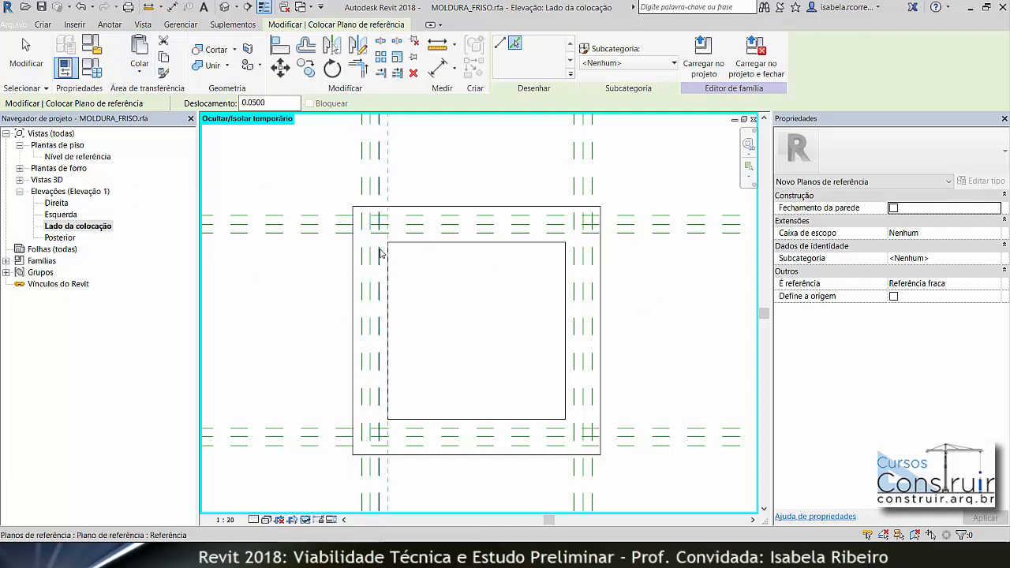
pyautogui.press('Escape')
pyautogui.press('Escape')
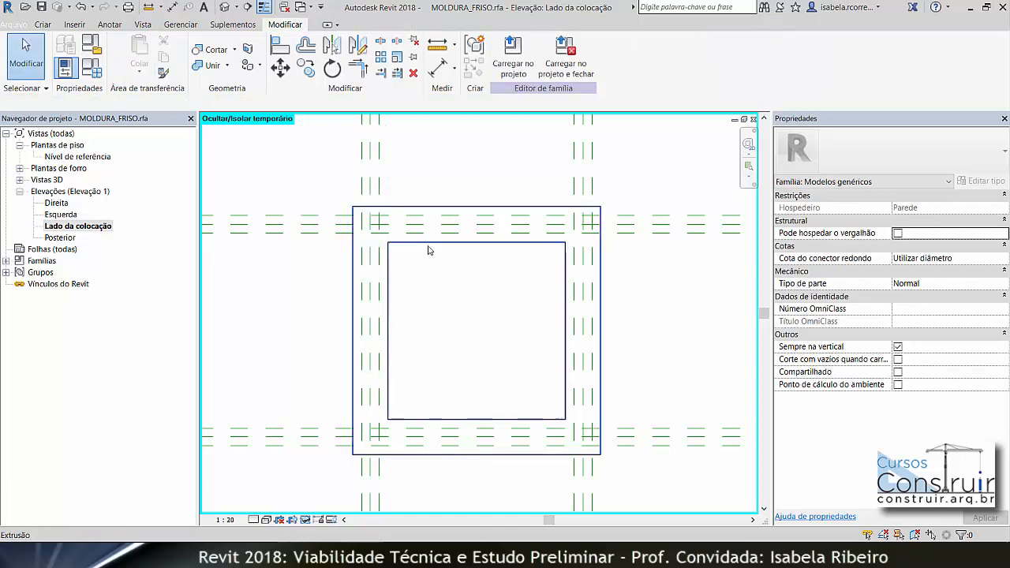
# - Start a void extrusion and sketch its outer rectangle freehand within the frame members, between the outer frieze planes and the centre planes
pyautogui.click(428, 250)
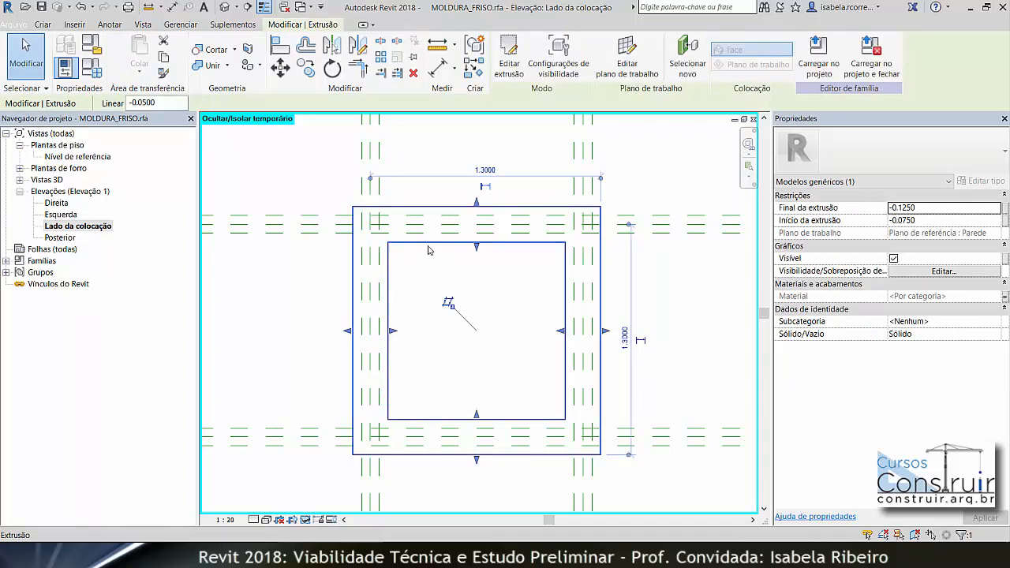
pyautogui.click(691, 280)
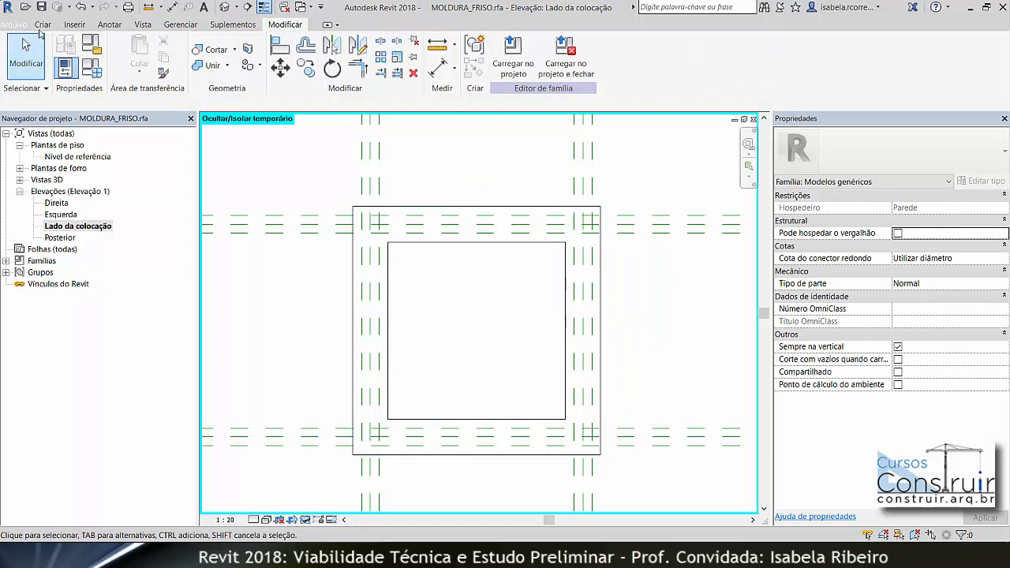
pyautogui.click(41, 27)
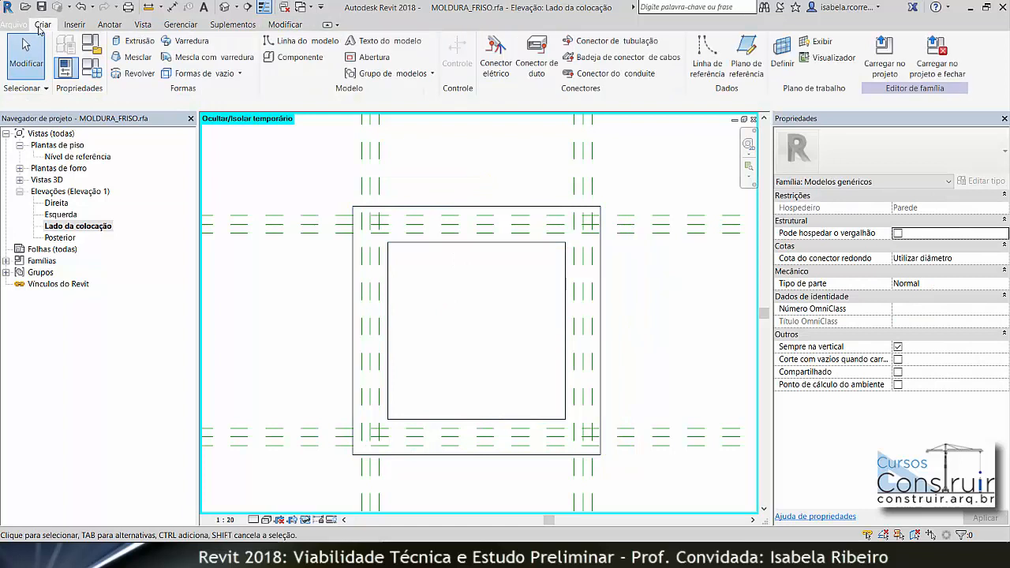
pyautogui.click(221, 73)
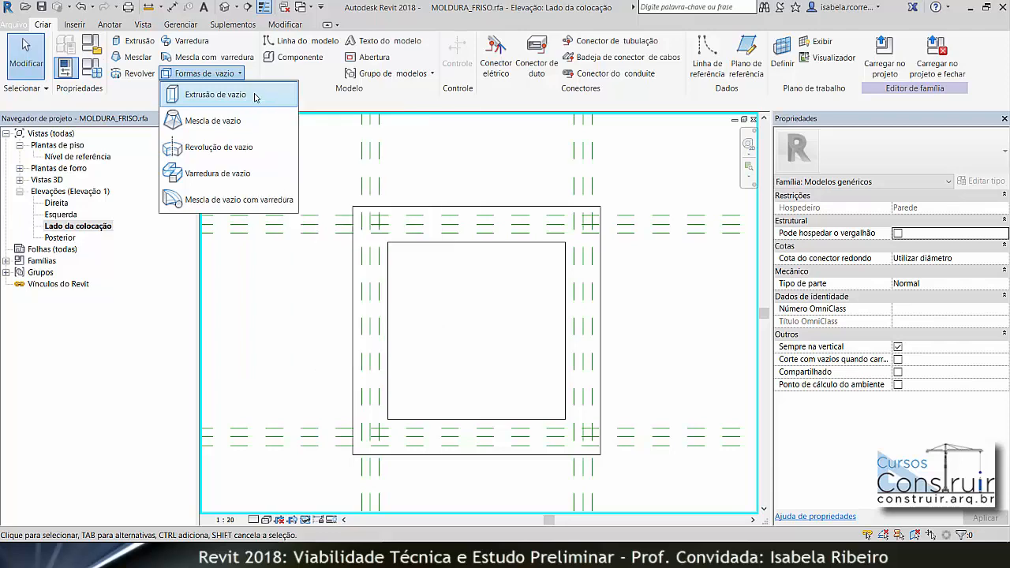
pyautogui.click(216, 95)
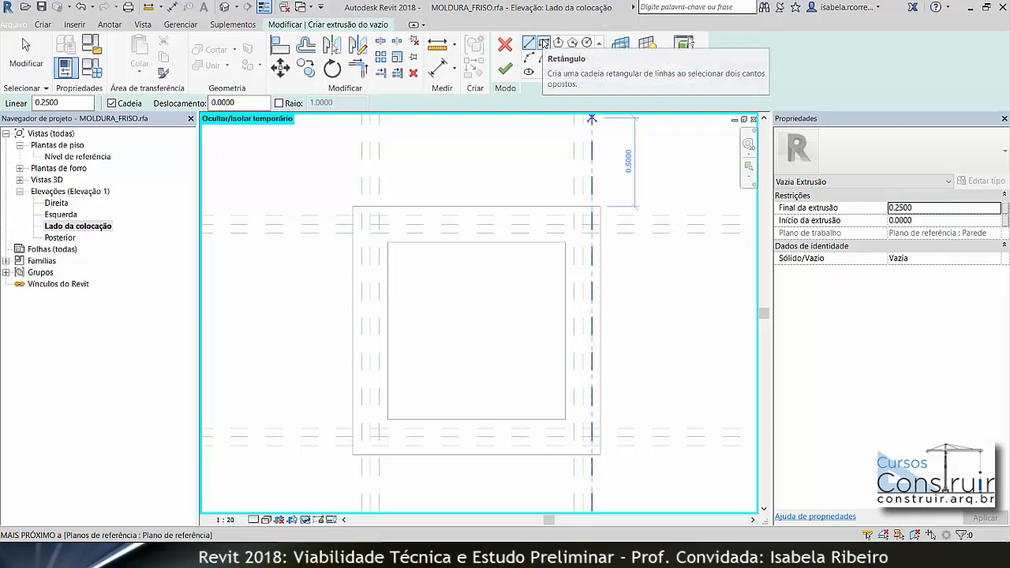
pyautogui.click(544, 43)
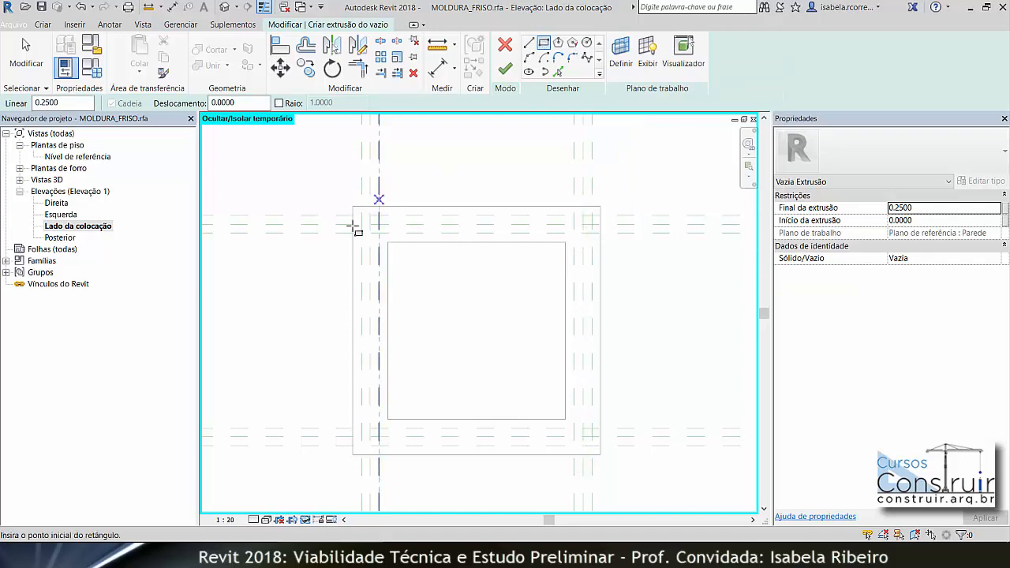
pyautogui.scroll(2, 362, 233)
pyautogui.scroll(1, 371, 228)
pyautogui.click(379, 199)
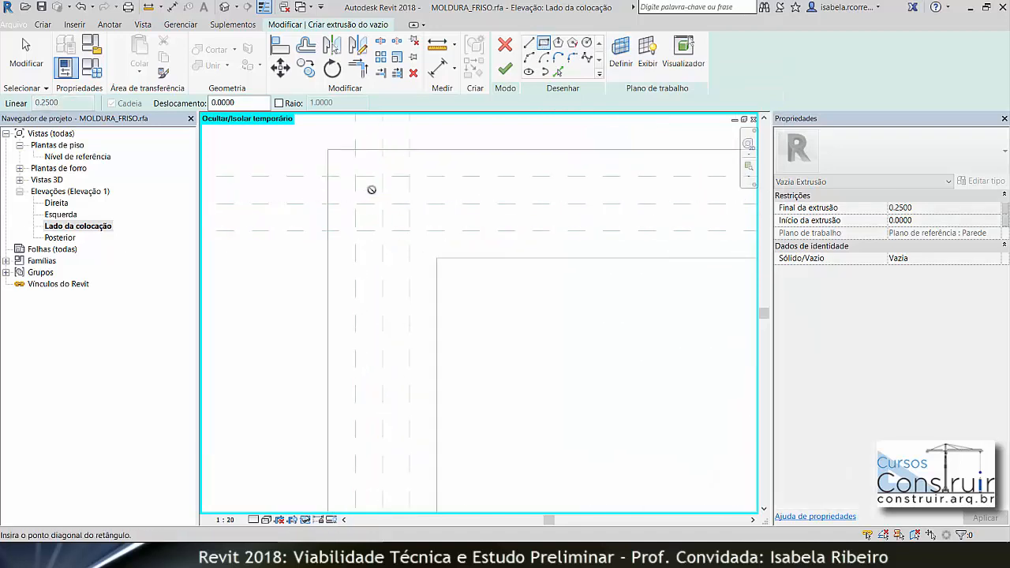
pyautogui.moveTo(410, 229); pyautogui.dragTo(268, 121, button='middle')
pyautogui.scroll(-3, 489, 324)
pyautogui.moveTo(502, 345); pyautogui.dragTo(452, 292, button='middle')
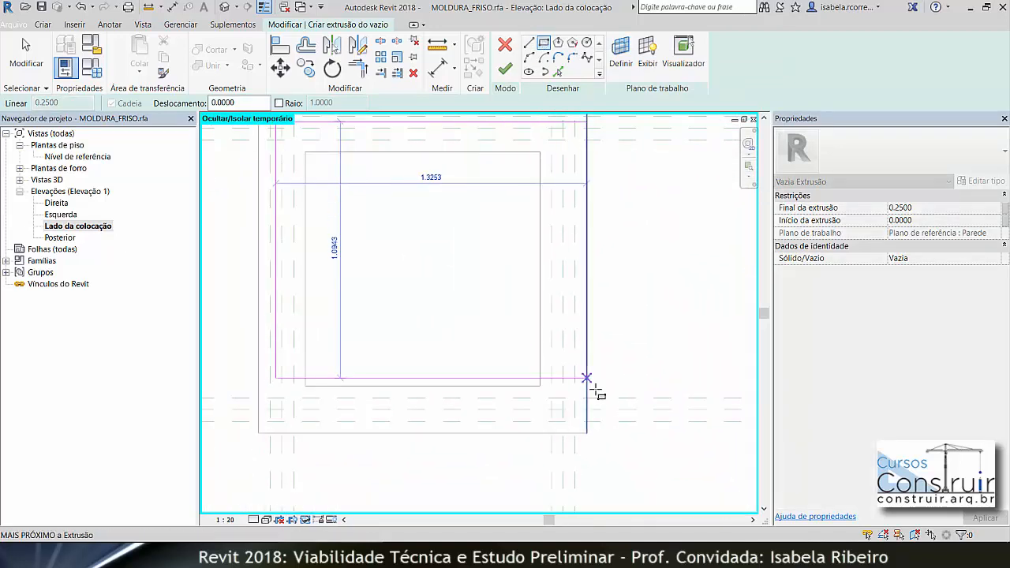
pyautogui.scroll(4, 595, 406)
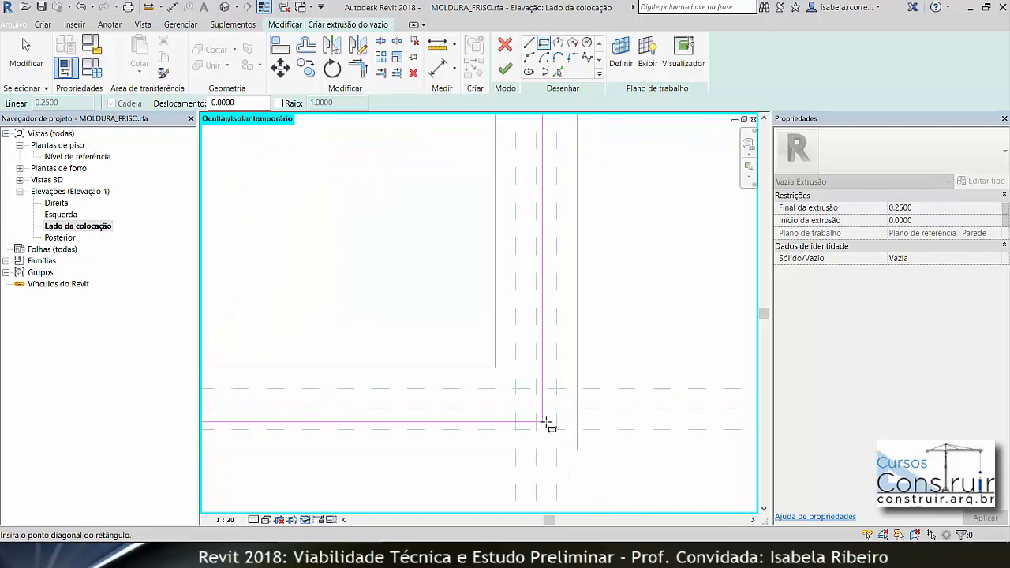
pyautogui.scroll(3, 548, 426)
pyautogui.click(542, 420)
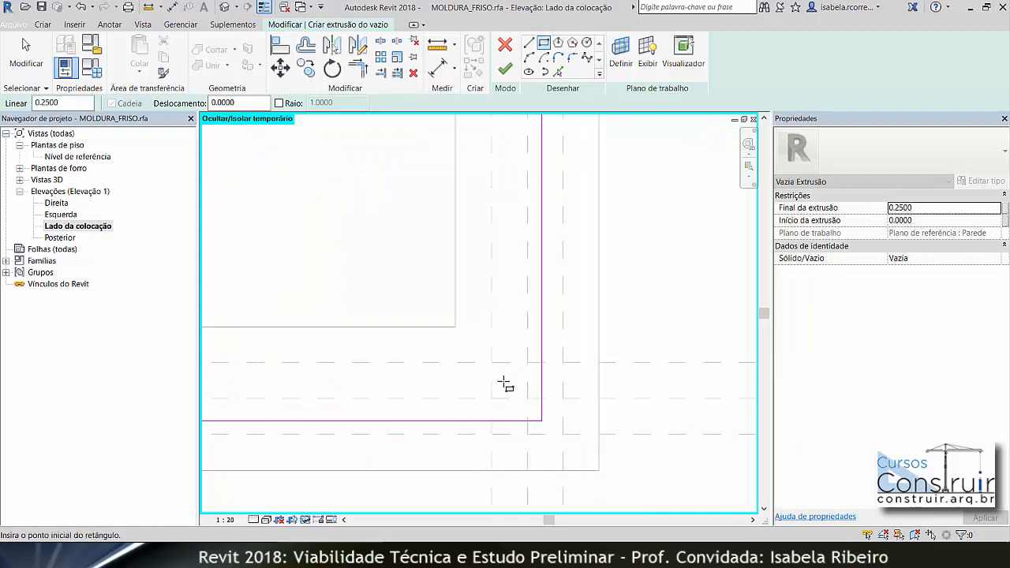
# - Sketch a second, smaller rectangle inside the first one, between the centre planes and the inner frieze planes
pyautogui.scroll(-1, 530, 378)
pyautogui.moveTo(531, 377); pyautogui.dragTo(626, 486, button='middle')
pyautogui.scroll(-2, 381, 231)
pyautogui.moveTo(381, 231); pyautogui.dragTo(571, 441, button='middle')
pyautogui.scroll(3, 341, 229)
pyautogui.click(344, 227)
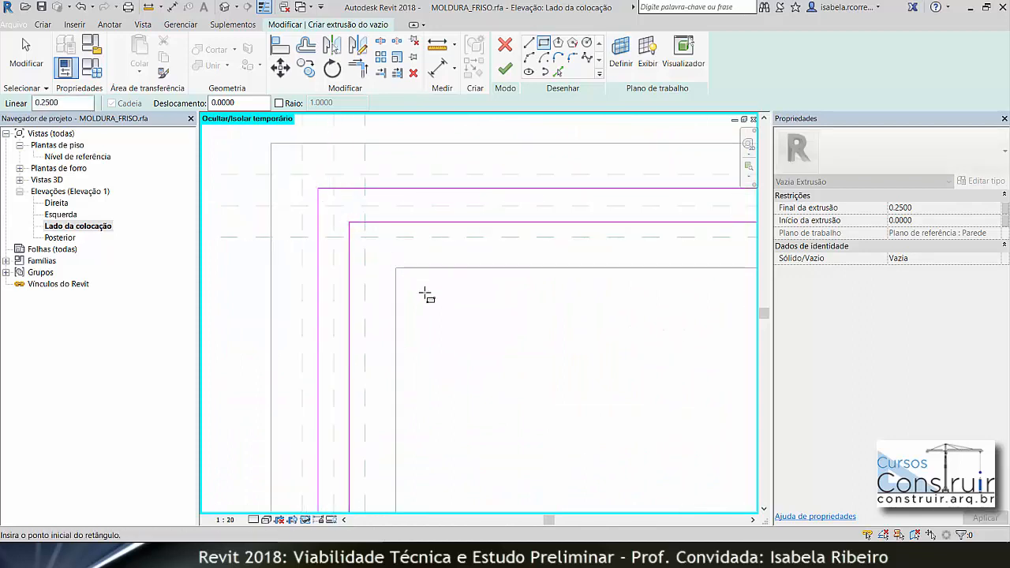
pyautogui.press('Escape')
pyautogui.scroll(-1, 414, 251)
pyautogui.scroll(-1, 255, 266)
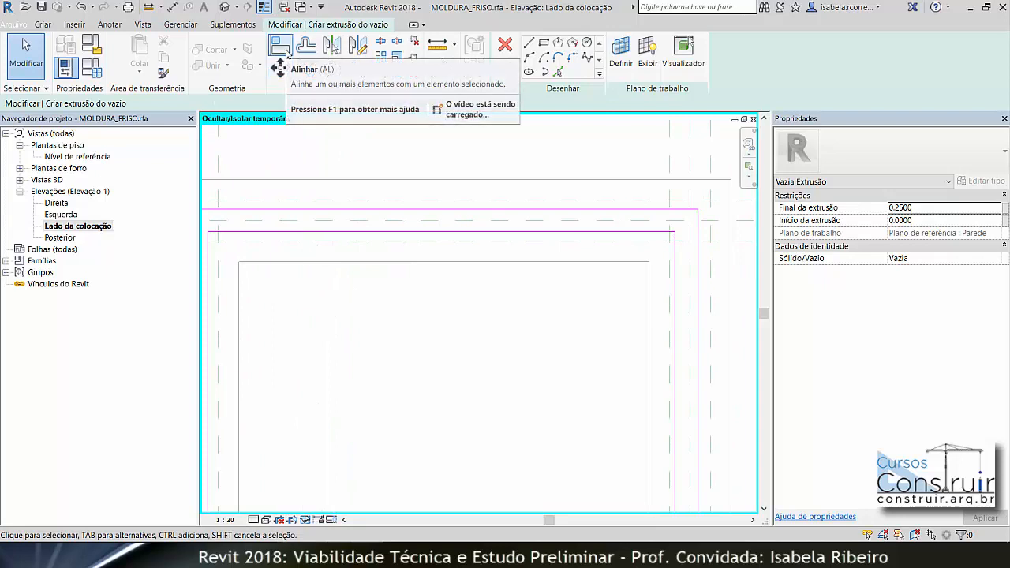
# - Align the upper line of the outer rectangle to the topmost frieze reference plane and lock the alignment
pyautogui.click(284, 49)
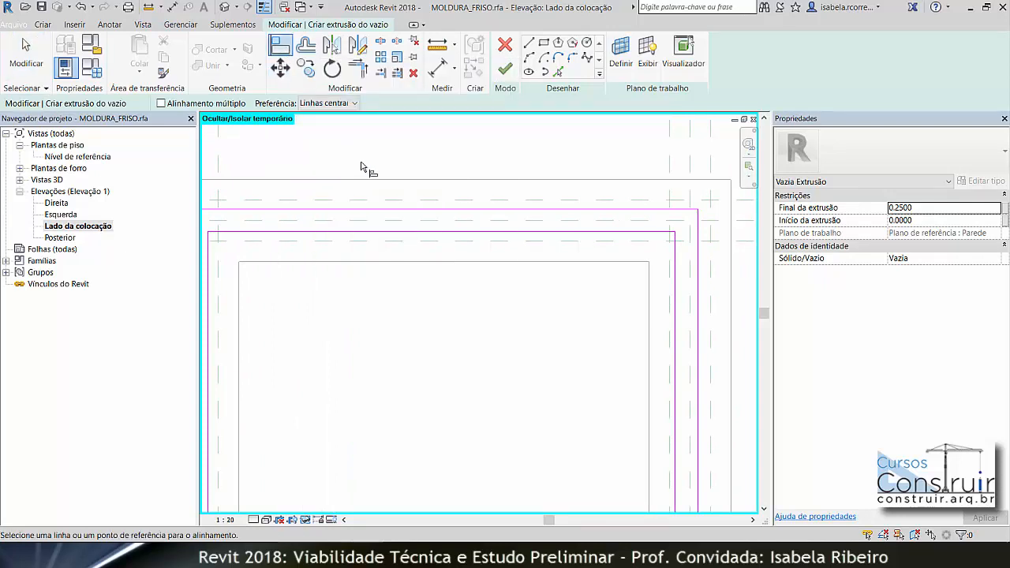
pyautogui.click(407, 207)
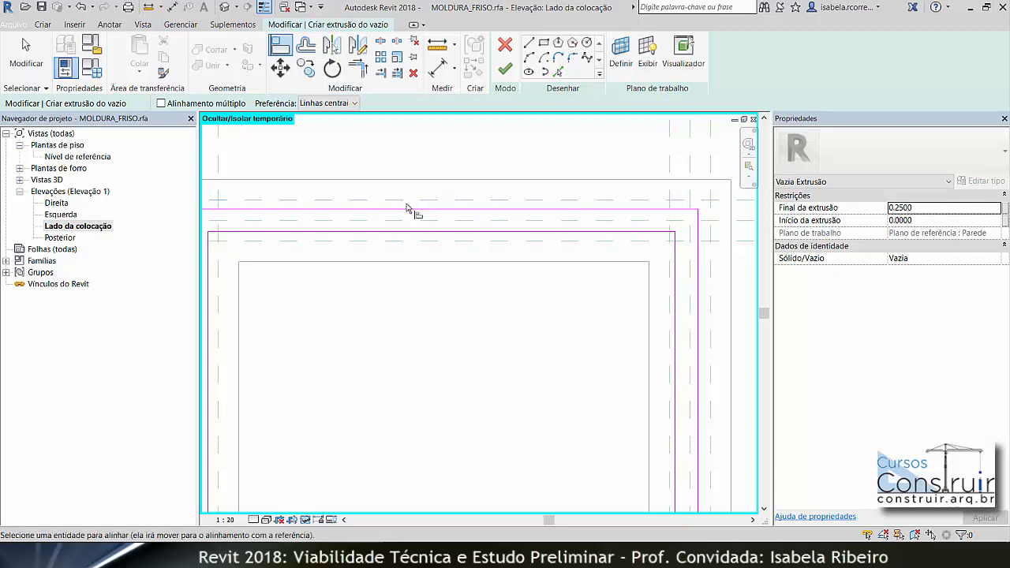
pyautogui.click(409, 210)
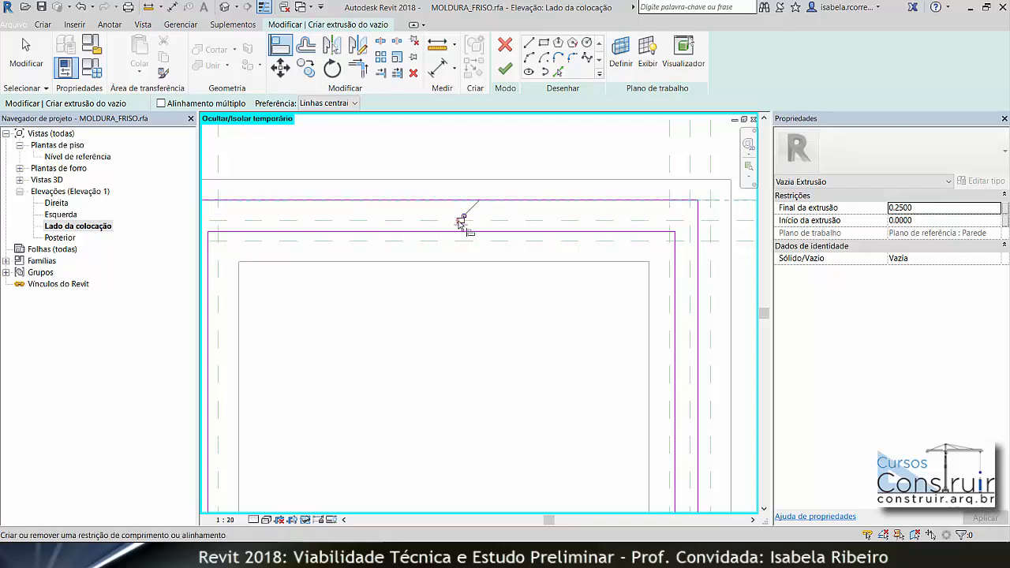
pyautogui.click(462, 220)
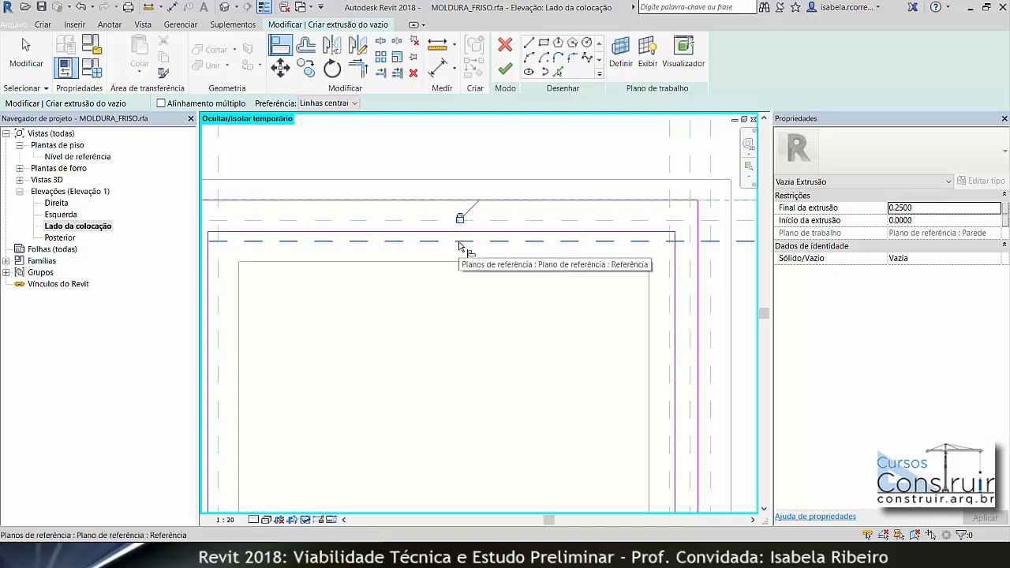
# - Align and lock the inner rectangle's upper line and both rectangles' right lines to the matching frieze reference planes
pyautogui.click(461, 242)
pyautogui.click(462, 233)
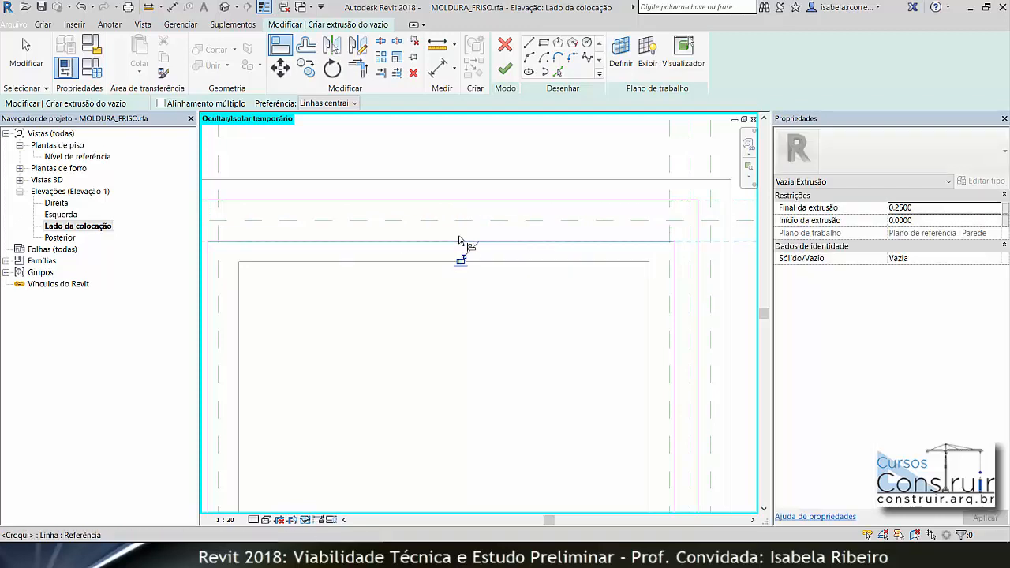
pyautogui.moveTo(251, 267); pyautogui.dragTo(243, 265, button='middle')
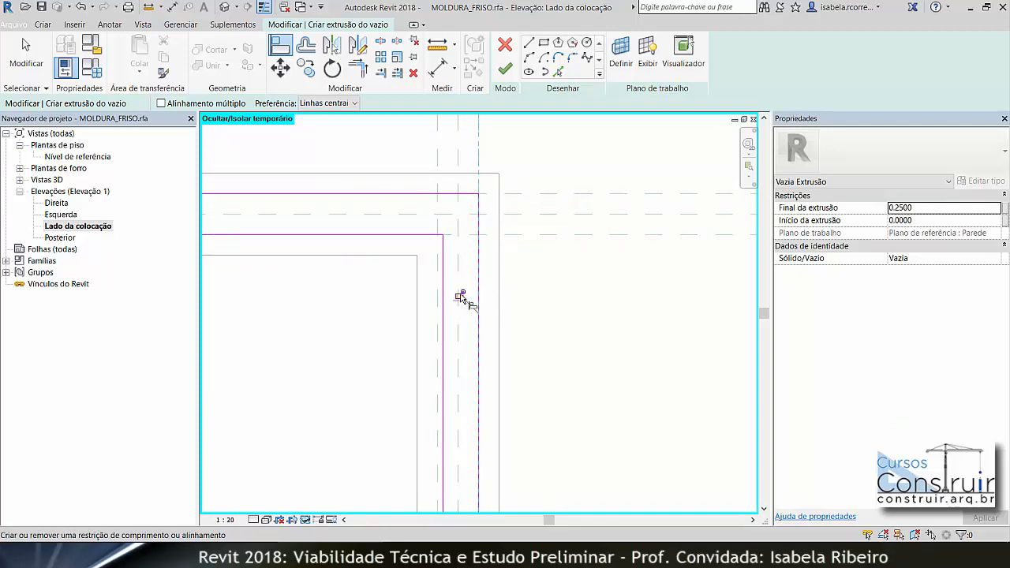
pyautogui.click(438, 333)
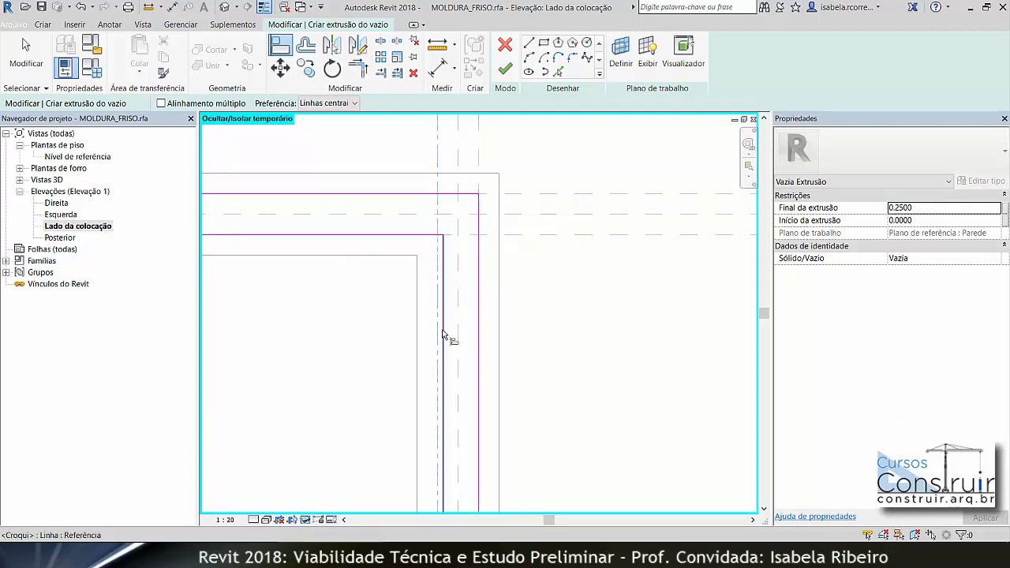
pyautogui.click(442, 339)
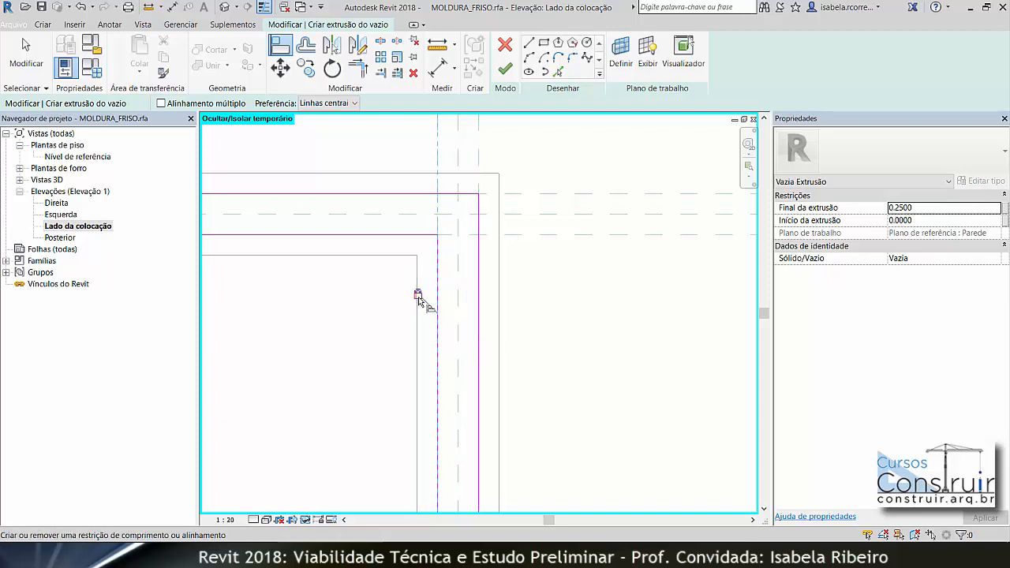
# - Align and lock the lower lines of both rectangles to the inner and outer frieze reference planes of the bottom member
pyautogui.scroll(-3, 434, 264)
pyautogui.scroll(4, 423, 395)
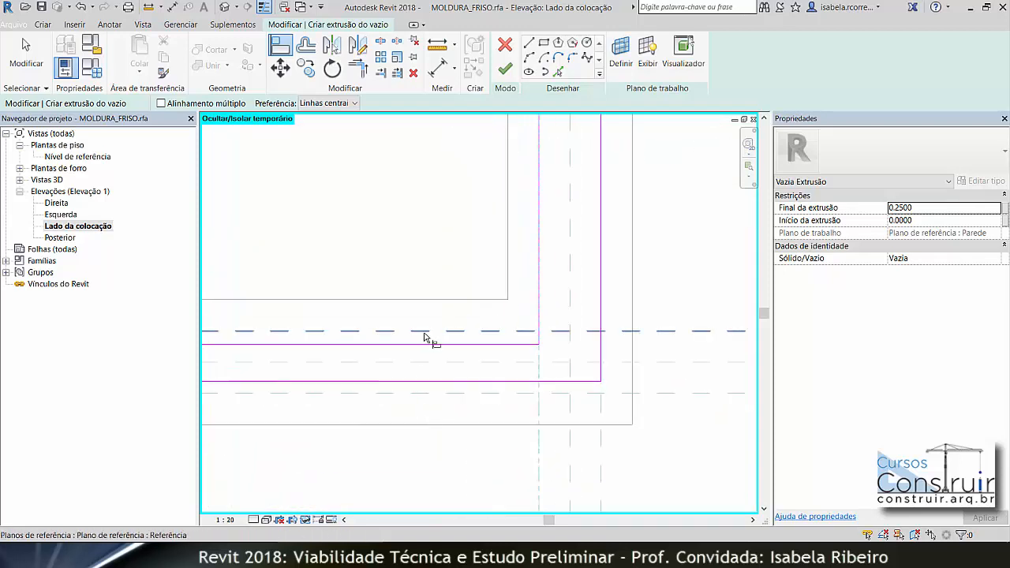
pyautogui.click(424, 332)
pyautogui.click(426, 342)
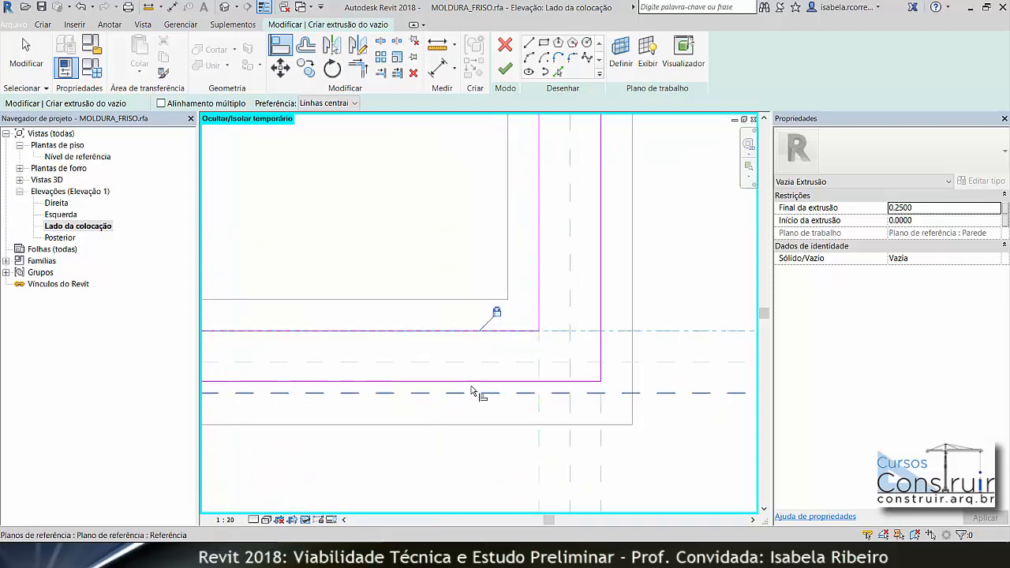
pyautogui.click(471, 392)
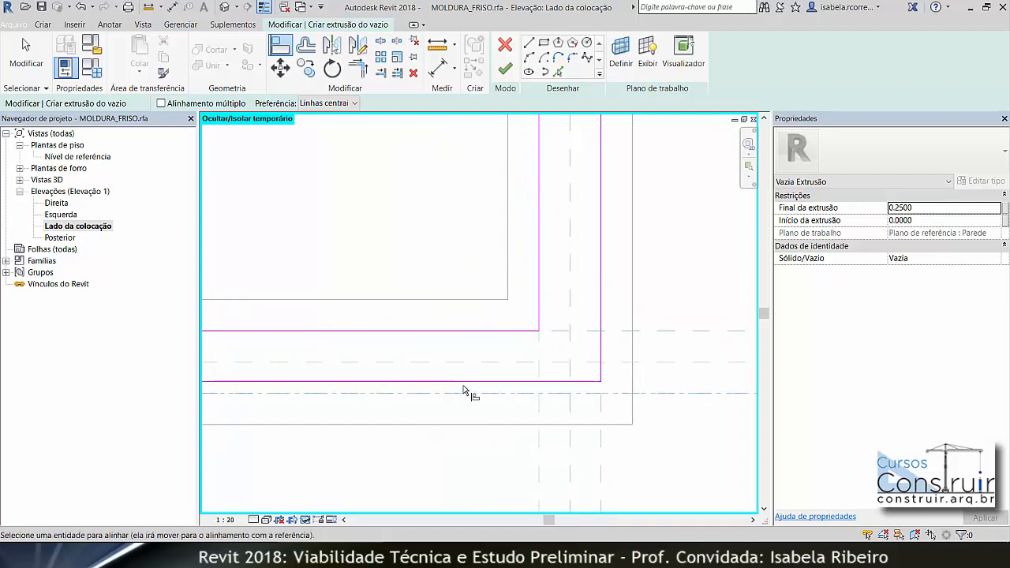
pyautogui.click(470, 382)
pyautogui.scroll(-2, 553, 371)
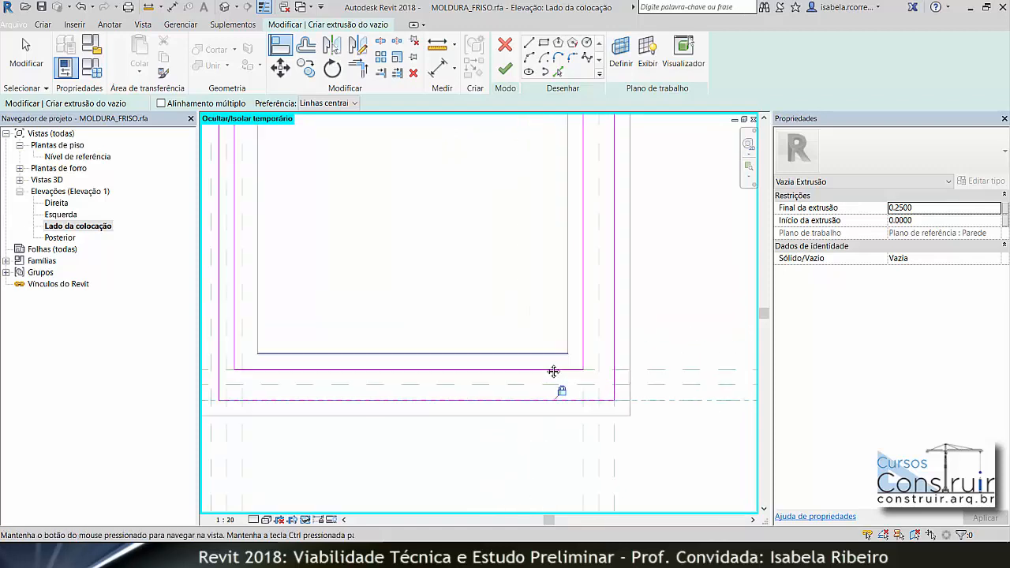
# - Align and lock the left lines of both rectangles to the outer and inner frieze reference planes of the left member
pyautogui.moveTo(553, 371); pyautogui.dragTo(724, 365, button='middle')
pyautogui.scroll(3, 352, 349)
pyautogui.click(446, 371)
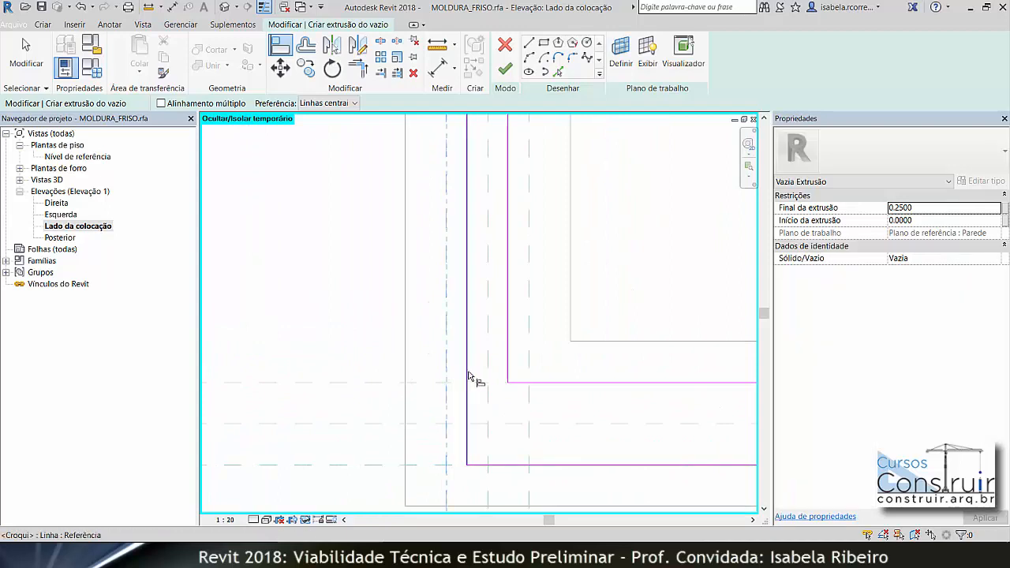
pyautogui.click(469, 376)
pyautogui.click(527, 335)
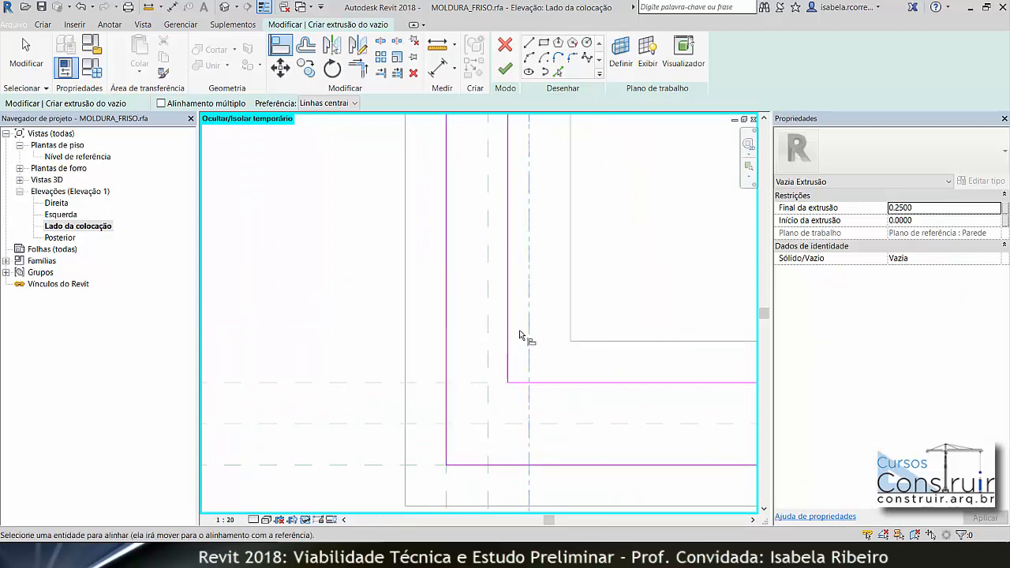
pyautogui.click(508, 337)
pyautogui.scroll(-3, 639, 310)
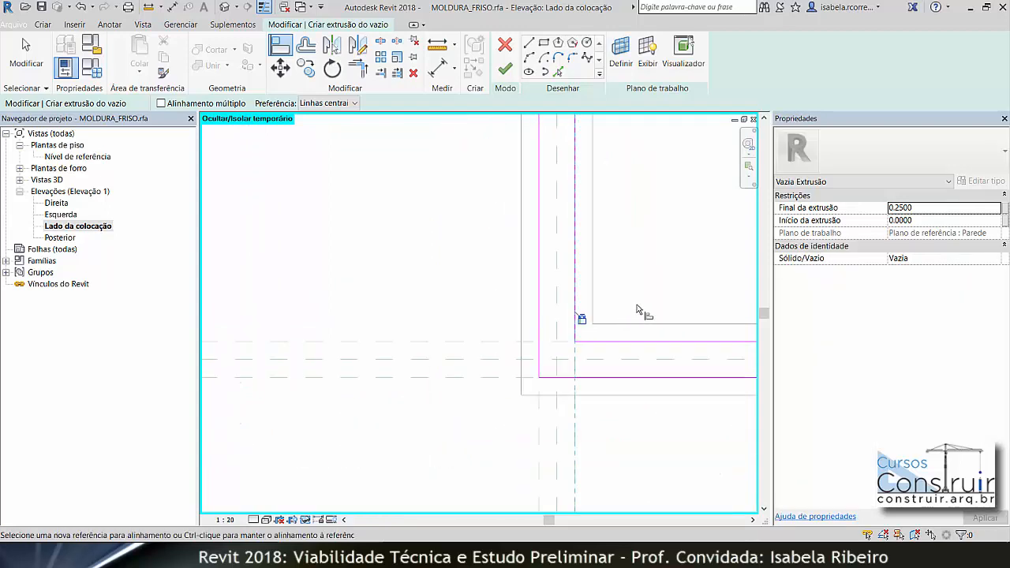
# - Finish the sketch to create the void extrusion for the frieze
pyautogui.moveTo(639, 309); pyautogui.dragTo(479, 399, button='middle')
pyautogui.scroll(-2, 509, 264)
pyautogui.moveTo(509, 263); pyautogui.dragTo(452, 347, button='middle')
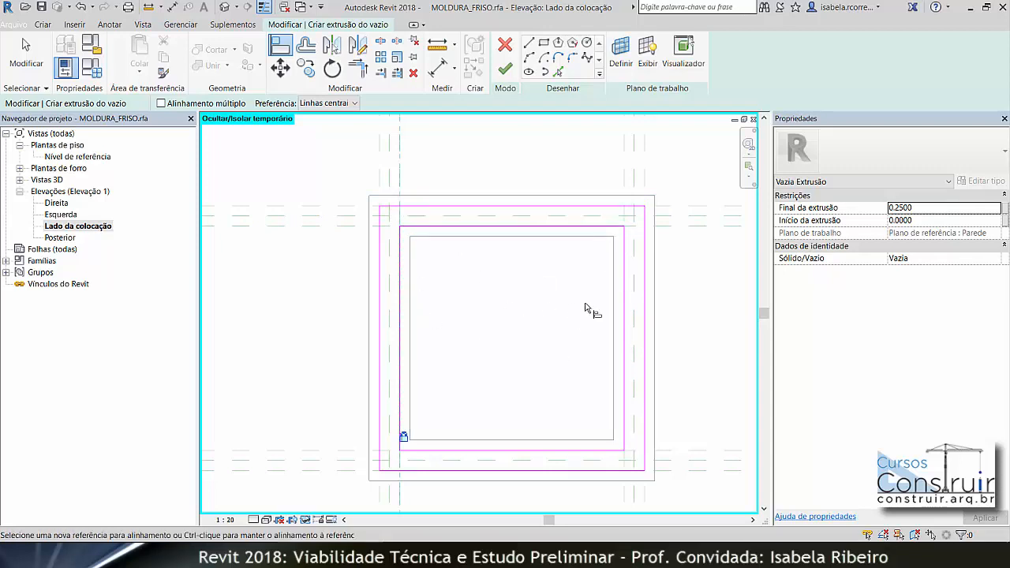
pyautogui.click(506, 71)
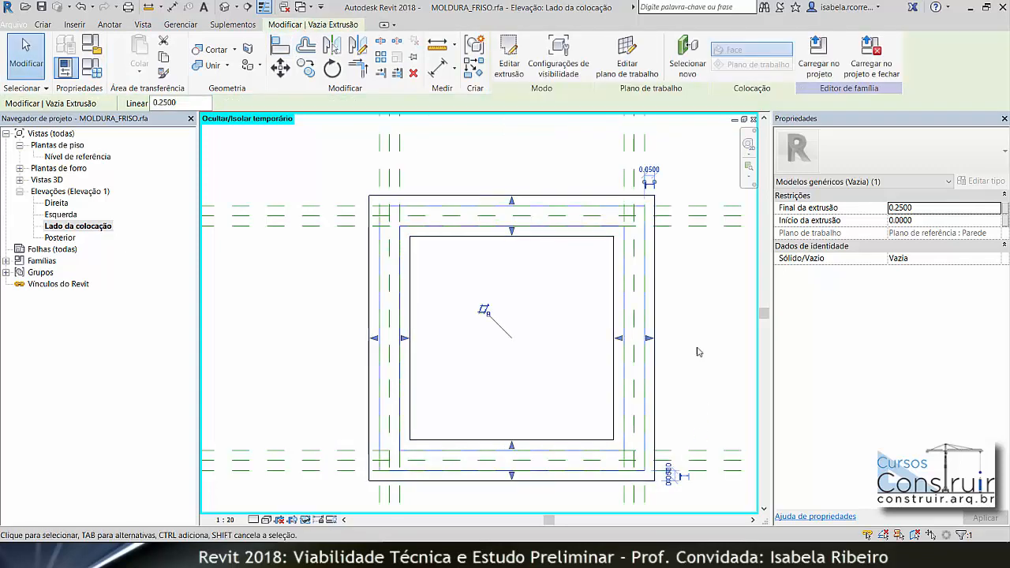
# - Add aligned dimensions between the outer and inner frieze planes of the upper and lower frame members
pyautogui.moveTo(591, 333); pyautogui.dragTo(495, 340, button='middle')
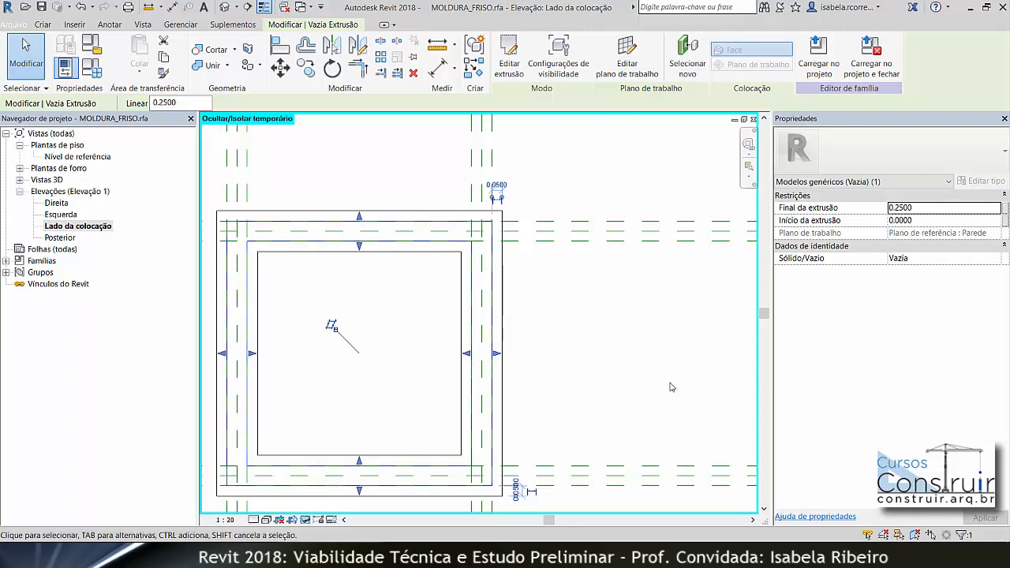
pyautogui.click(440, 69)
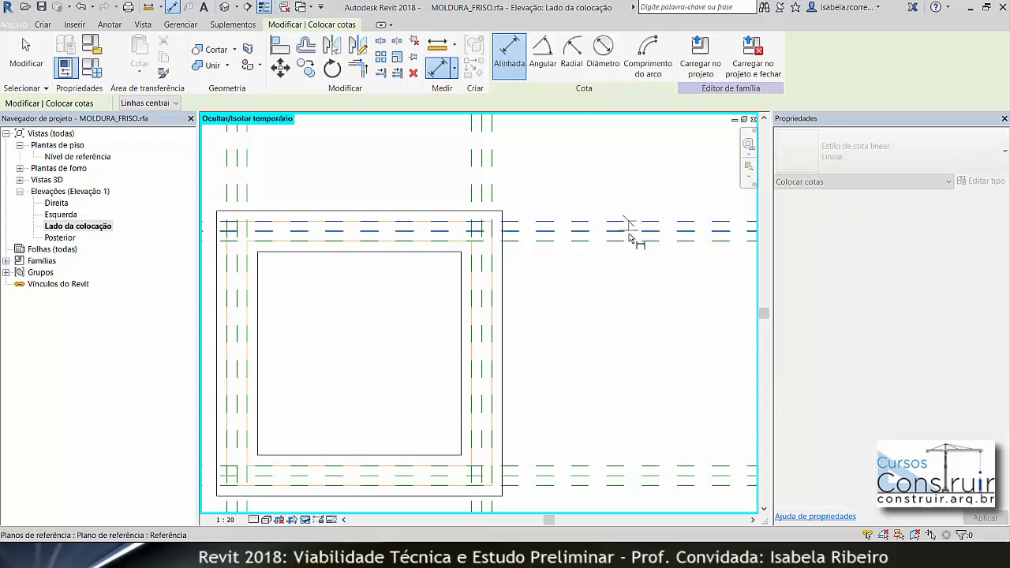
pyautogui.click(627, 241)
pyautogui.click(594, 298)
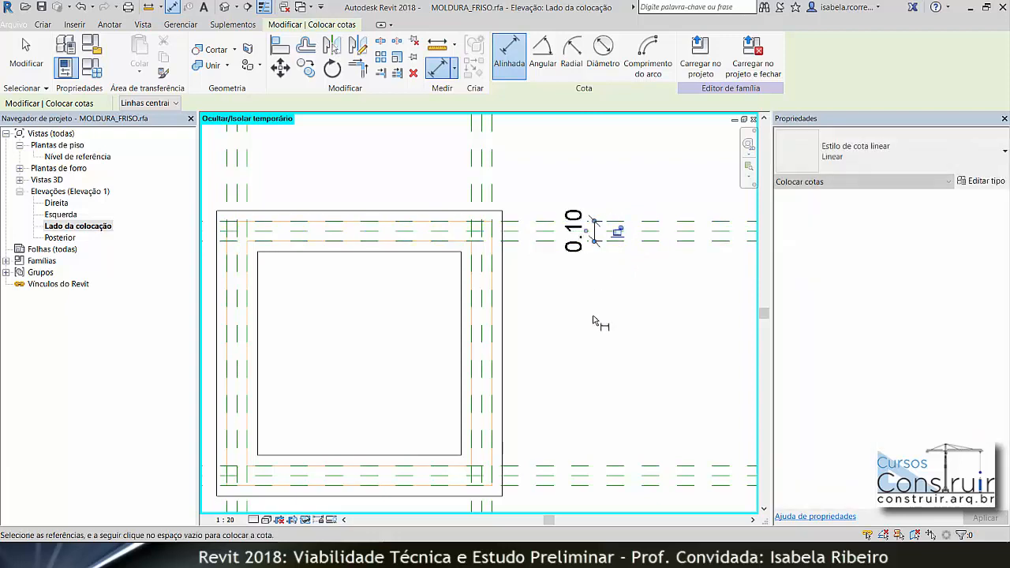
pyautogui.click(594, 472)
pyautogui.click(593, 483)
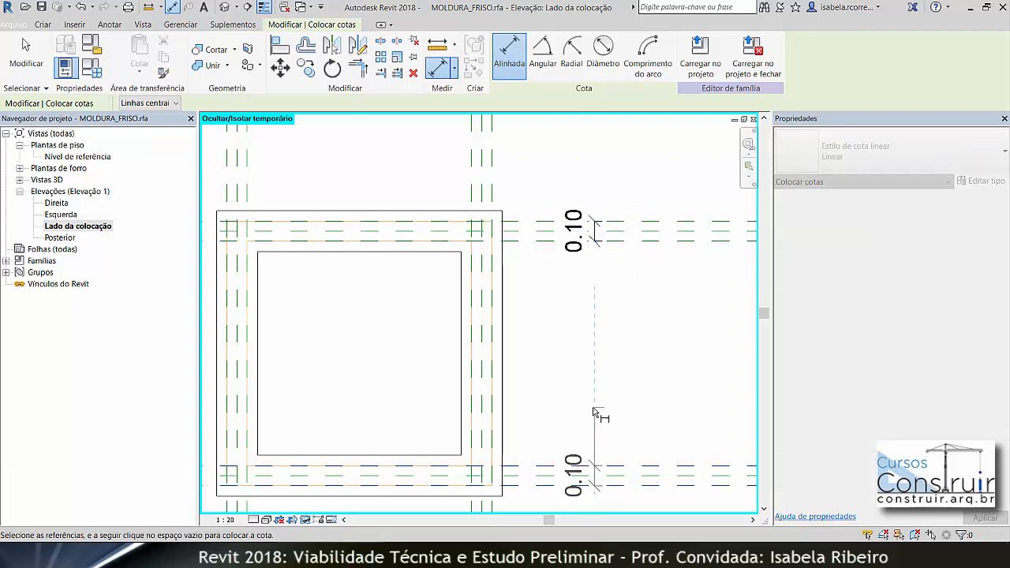
pyautogui.click(594, 413)
# - Add aligned dimensions between the inner and outer frieze planes of the right and left members, placed above the frame
pyautogui.scroll(-2, 586, 367)
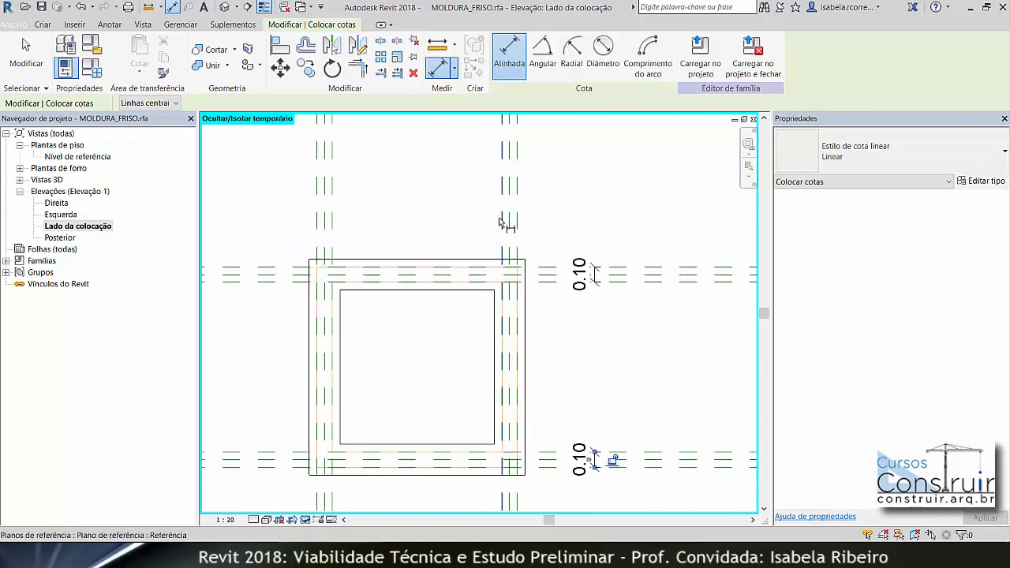
pyautogui.click(502, 224)
pyautogui.click(516, 224)
pyautogui.click(524, 216)
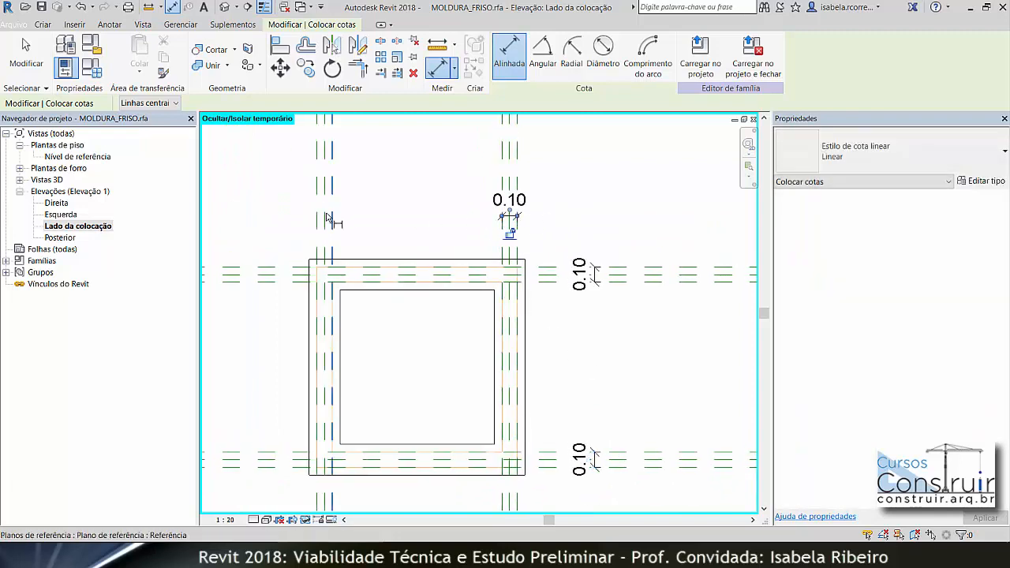
pyautogui.click(317, 216)
pyautogui.click(332, 220)
pyautogui.click(367, 219)
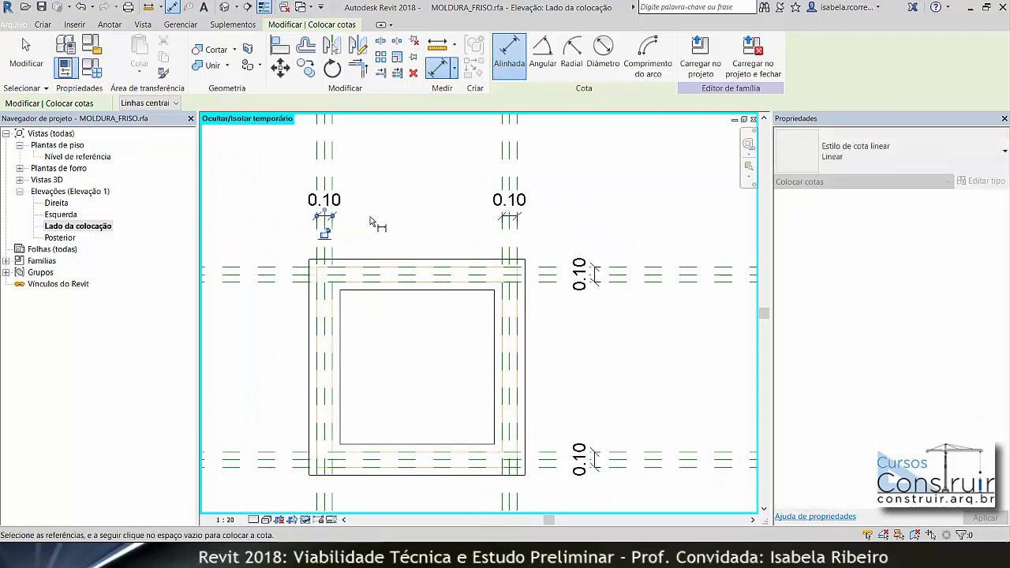
pyautogui.press('Escape')
pyautogui.press('Escape')
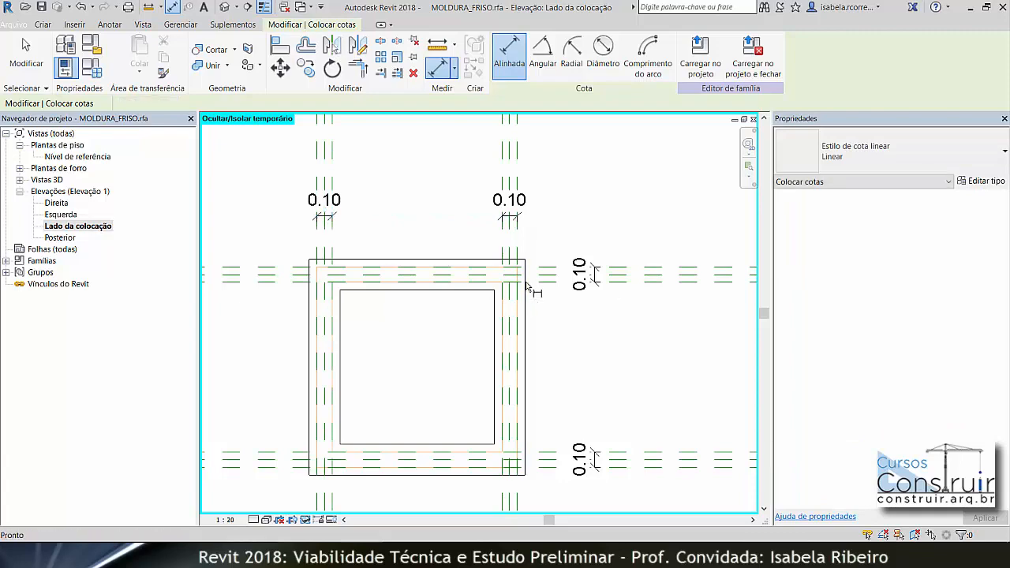
# - Label all four frieze width dimensions with a new family type parameter named FRISO_LARGURA, grouped under Cotas
pyautogui.click(327, 200)
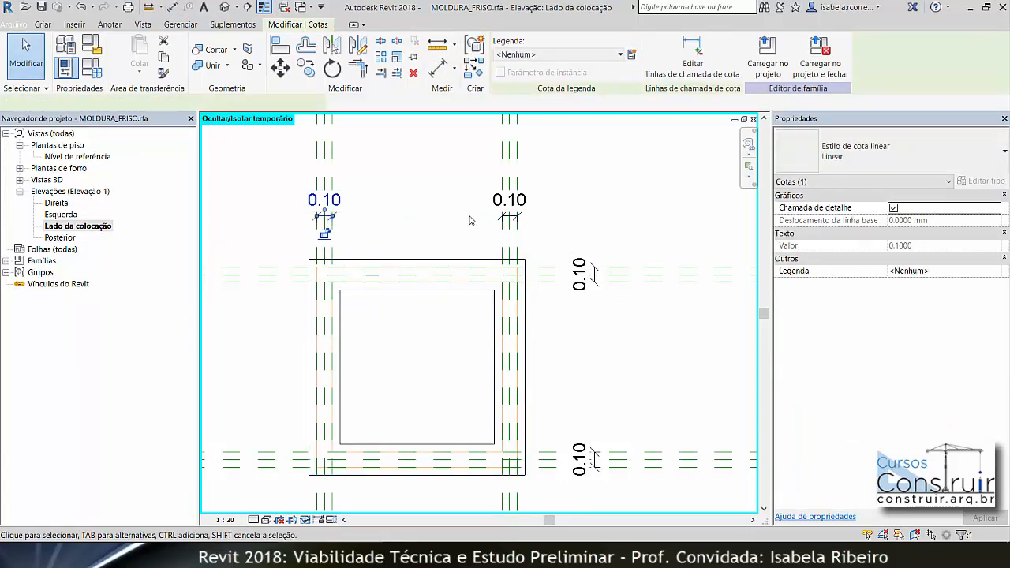
pyautogui.keyDown('ctrl'); pyautogui.click(509, 211); pyautogui.keyUp('ctrl')
pyautogui.keyDown('ctrl'); pyautogui.click(582, 273); pyautogui.keyUp('ctrl')
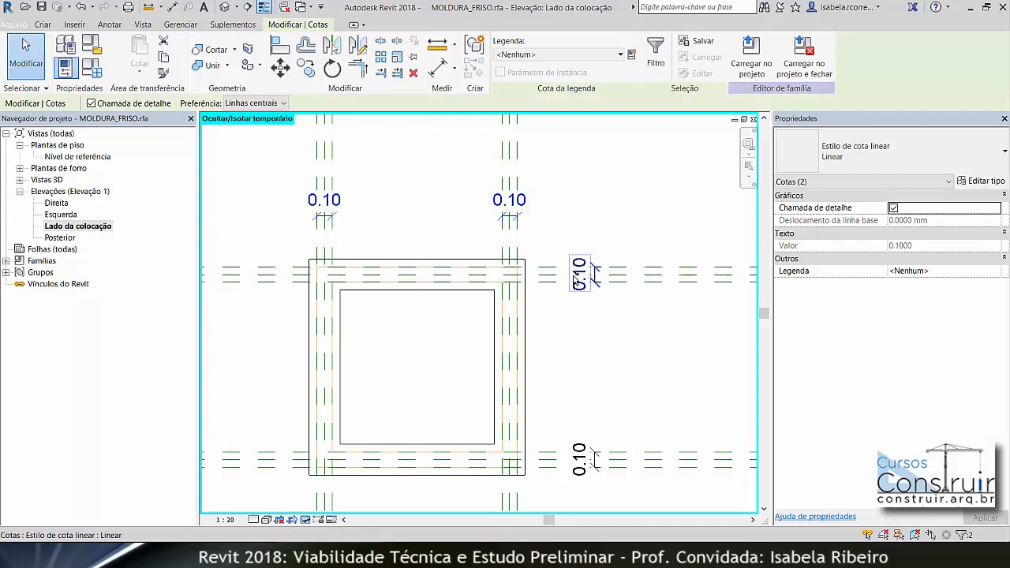
pyautogui.keyDown('ctrl'); pyautogui.click(583, 458); pyautogui.keyUp('ctrl')
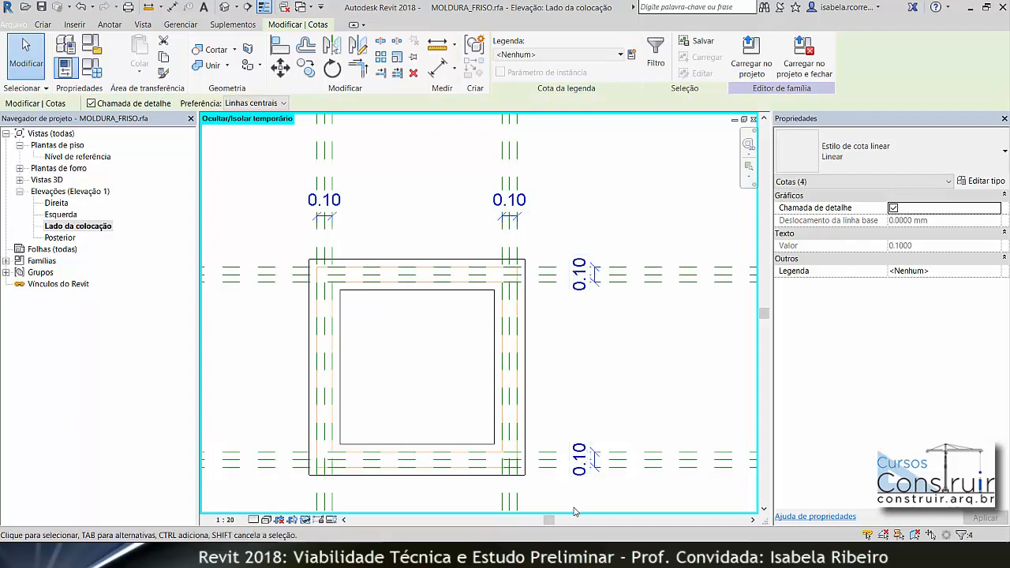
pyautogui.click(632, 54)
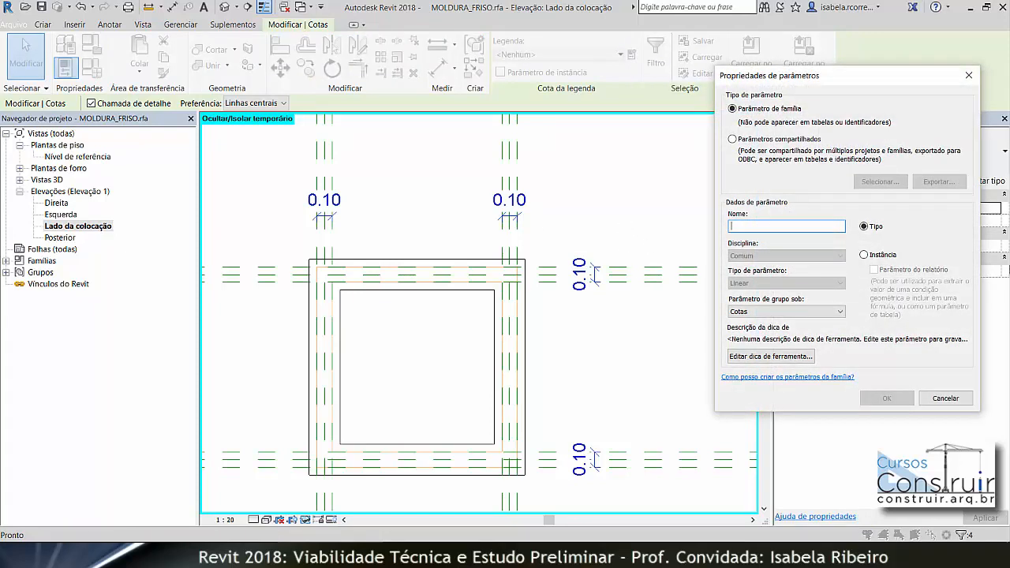
pyautogui.write('FRISO_LARGURA')
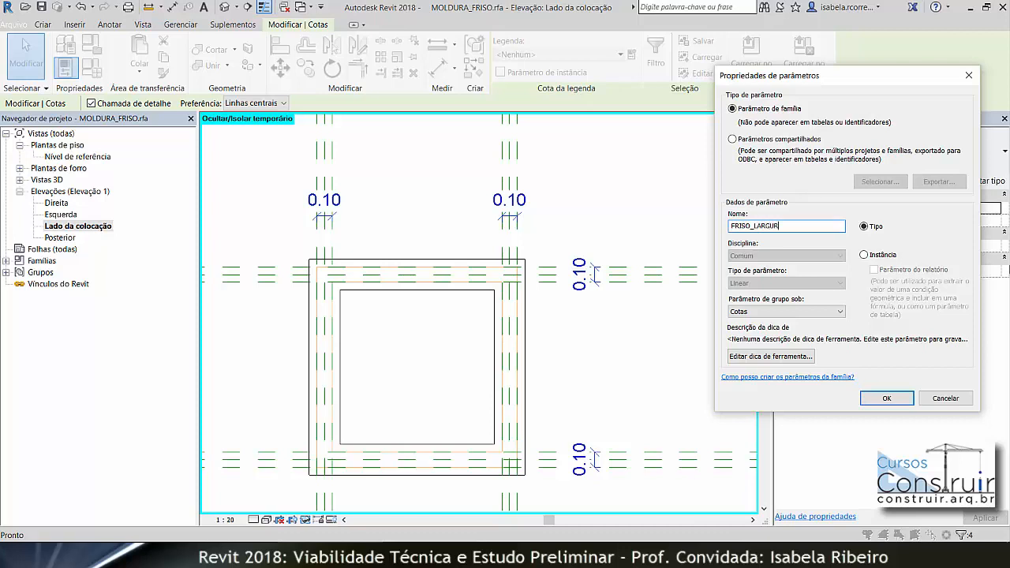
pyautogui.click(904, 396)
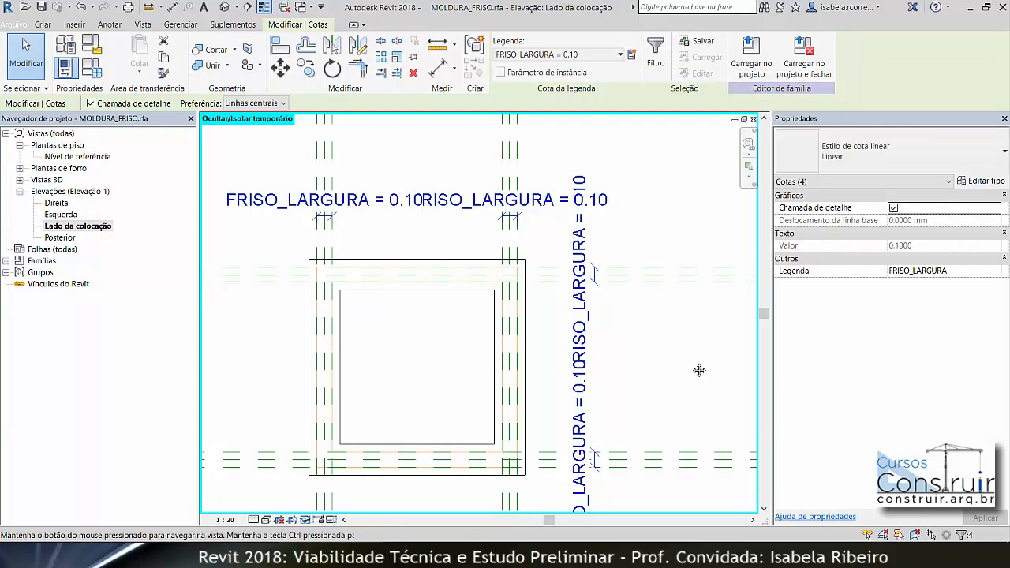
# - Set the FRISO_LARGURA parameter to 0.0800 in the family types and apply it to the model
pyautogui.moveTo(698, 367); pyautogui.dragTo(701, 370, button='middle')
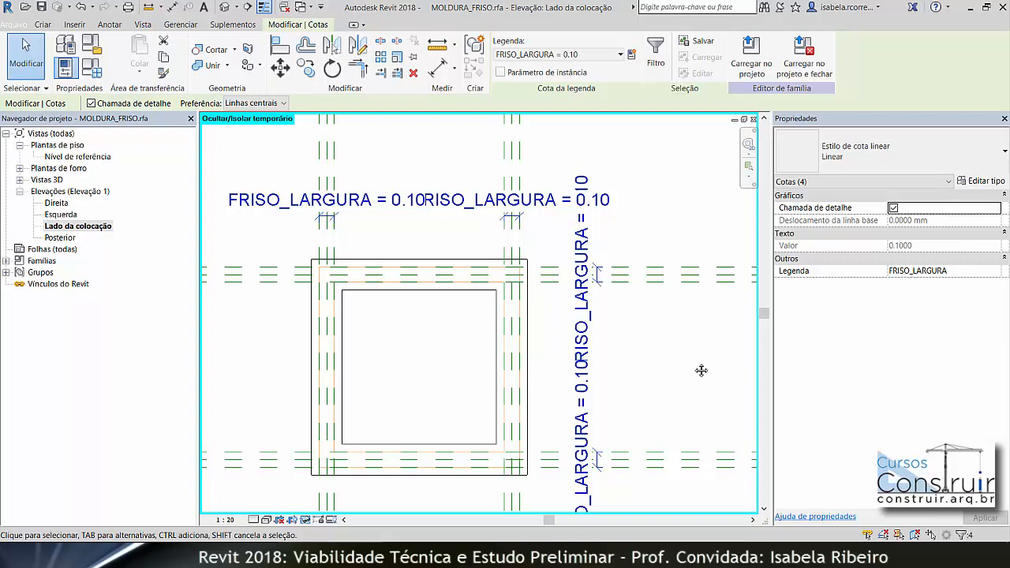
pyautogui.scroll(1, 701, 370)
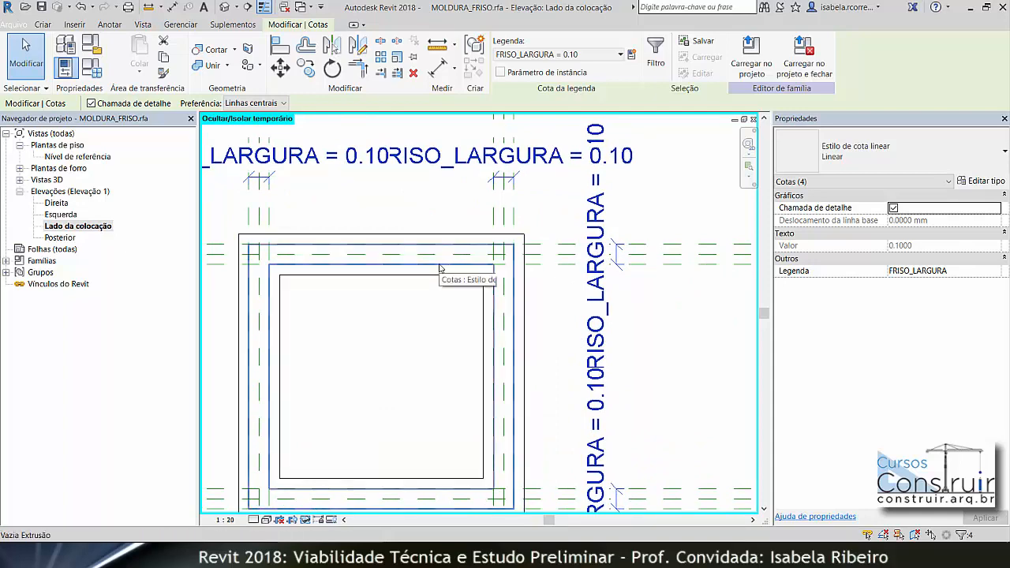
pyautogui.scroll(1, 464, 324)
pyautogui.scroll(-4, 464, 325)
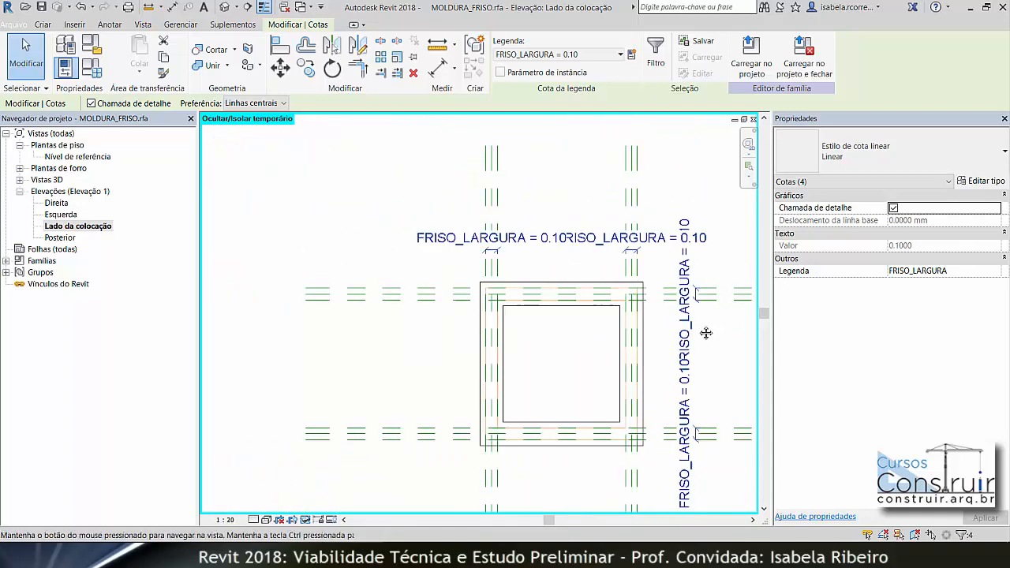
pyautogui.scroll(3, 494, 285)
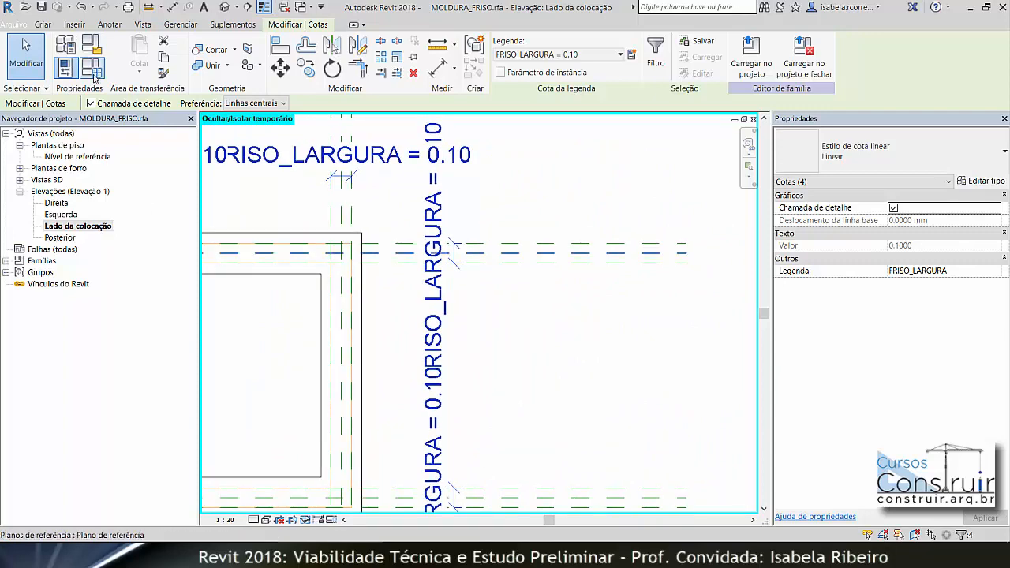
pyautogui.click(92, 71)
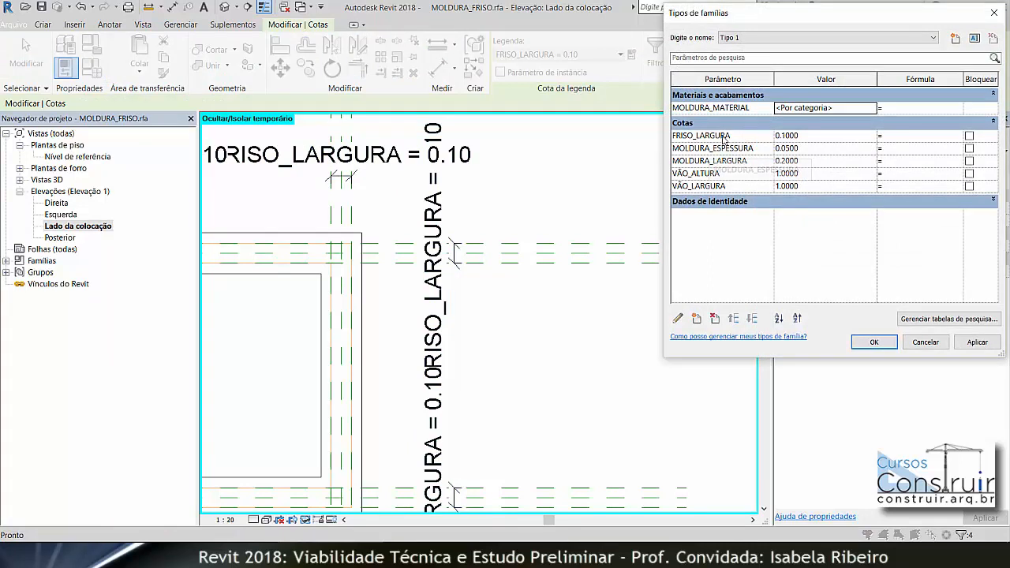
pyautogui.click(818, 139)
pyautogui.moveTo(818, 139); pyautogui.dragTo(790, 146)
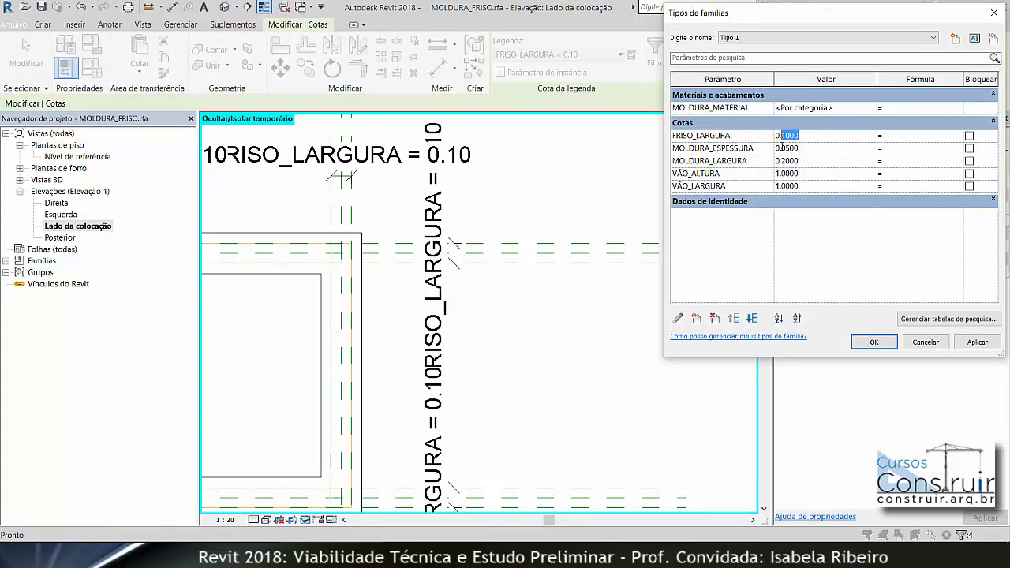
pyautogui.write('0')
pyautogui.click(976, 342)
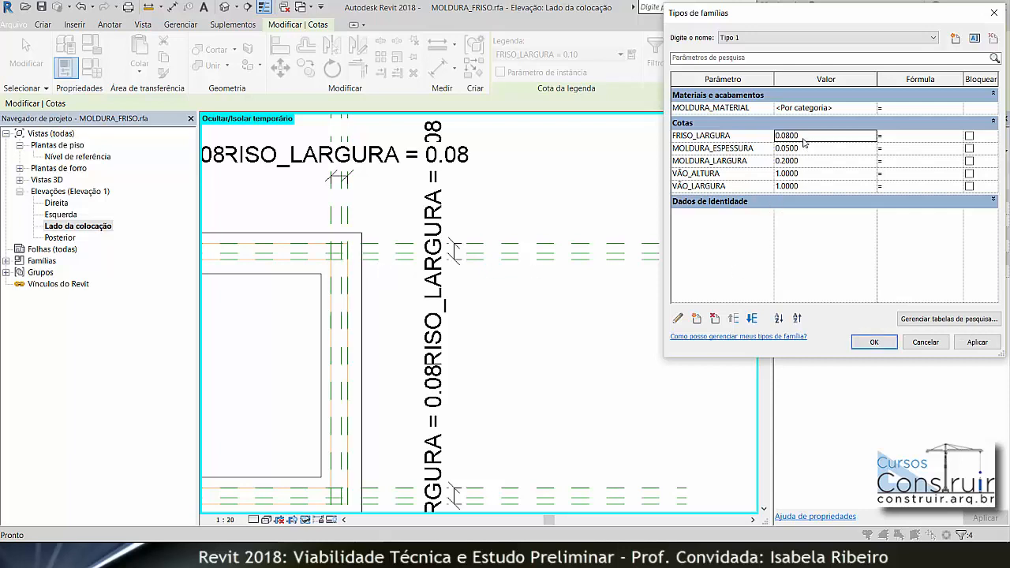
# - Set the FRISO_LARGURA parameter to 0.1000 in the family types and apply it to the model
pyautogui.moveTo(799, 136); pyautogui.dragTo(784, 137)
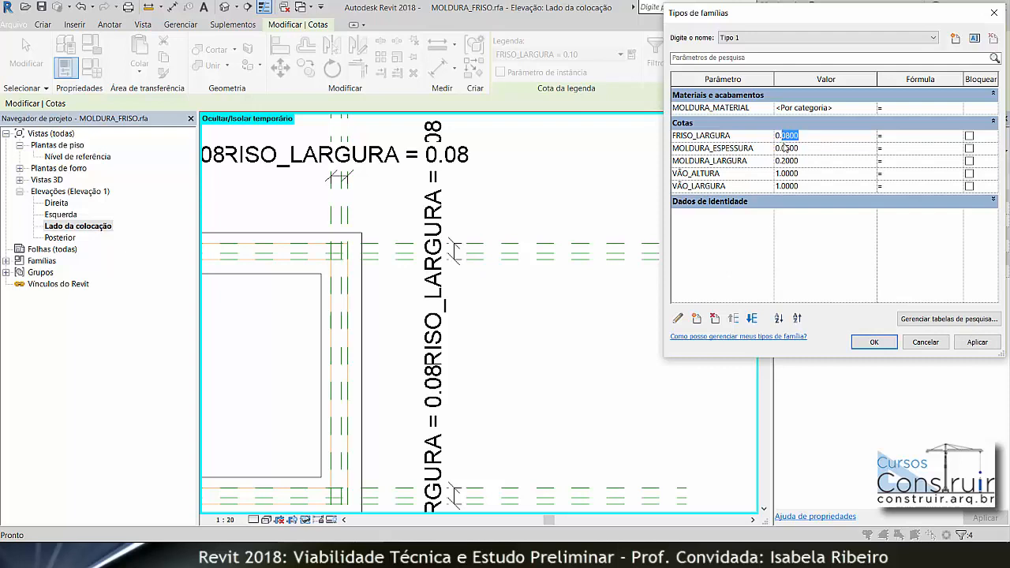
pyautogui.write('1')
pyautogui.click(978, 342)
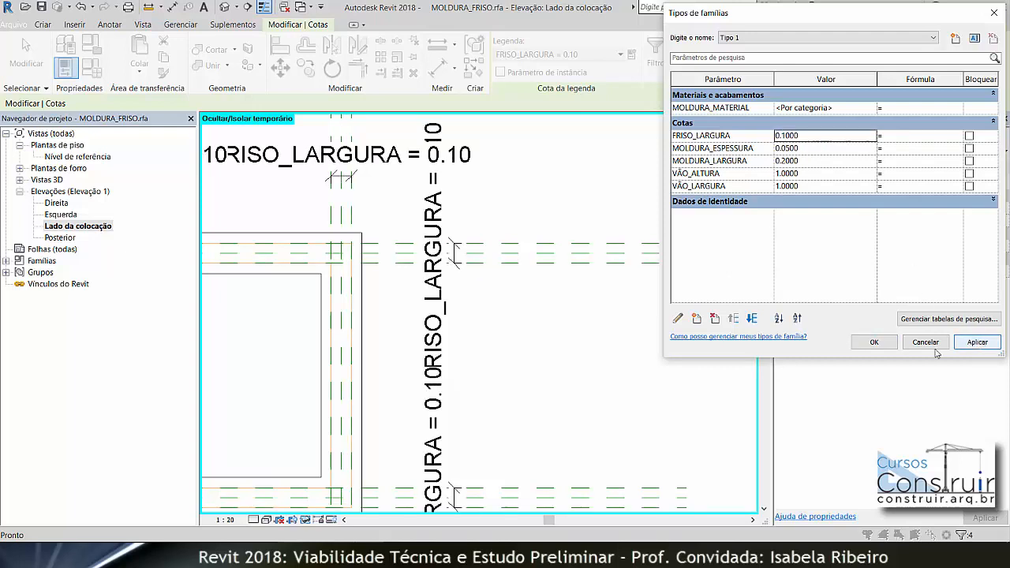
pyautogui.click(877, 346)
# - Add an aligned dimension across the three reference planes of the upper frieze and make its segments equal (EQ)
pyautogui.scroll(-2, 557, 360)
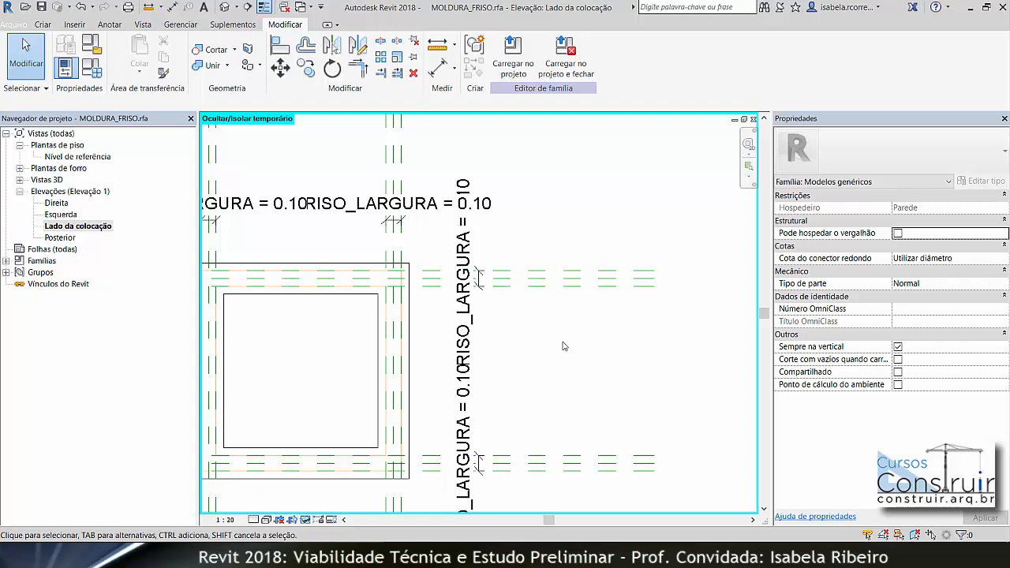
pyautogui.click(442, 71)
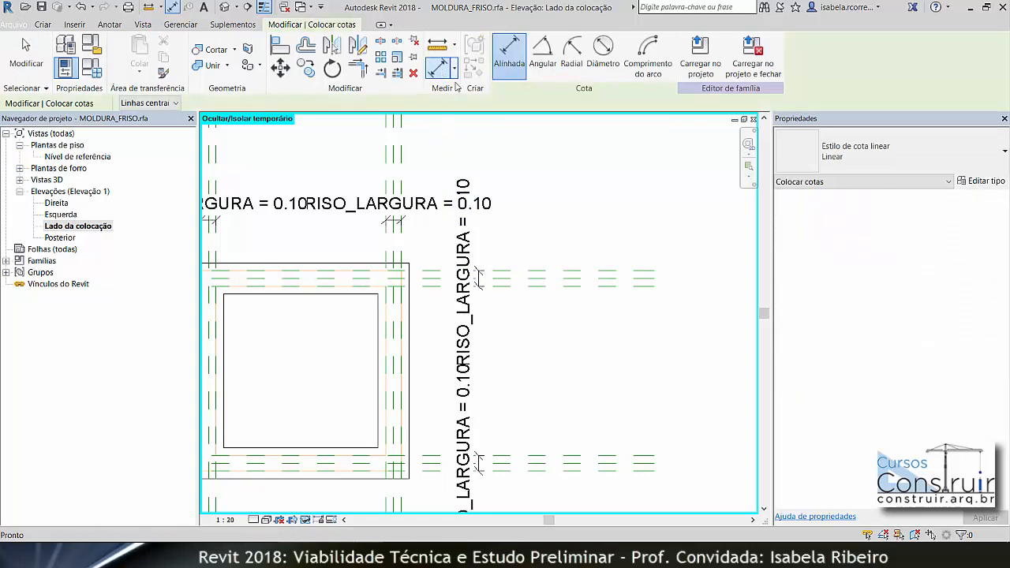
pyautogui.click(541, 279)
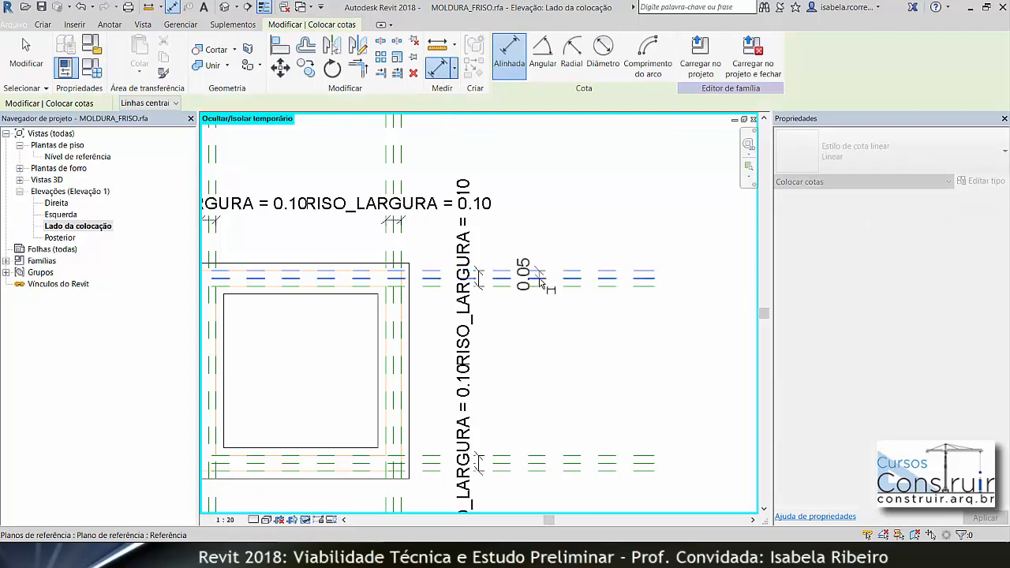
pyautogui.click(544, 287)
pyautogui.click(552, 309)
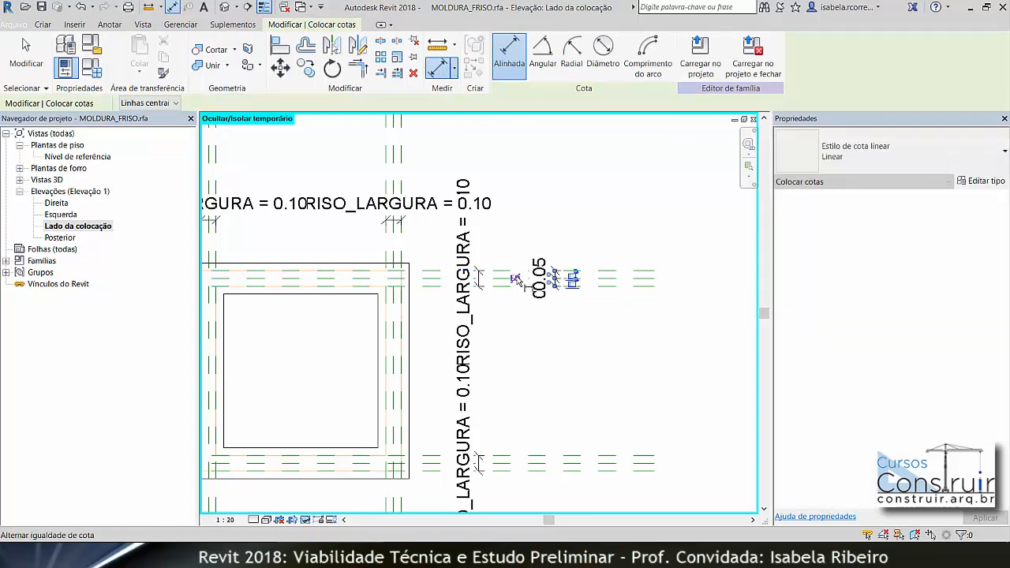
pyautogui.click(514, 278)
# - Dimension the three reference planes of the lower frieze in line with the upper dimension and apply the EQ constraint
pyautogui.click(565, 456)
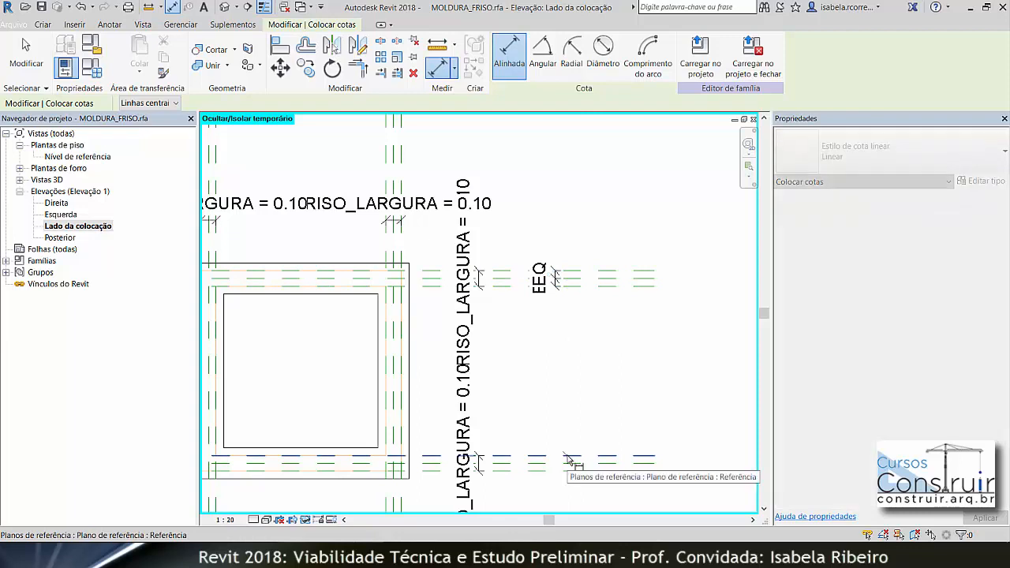
pyautogui.click(567, 471)
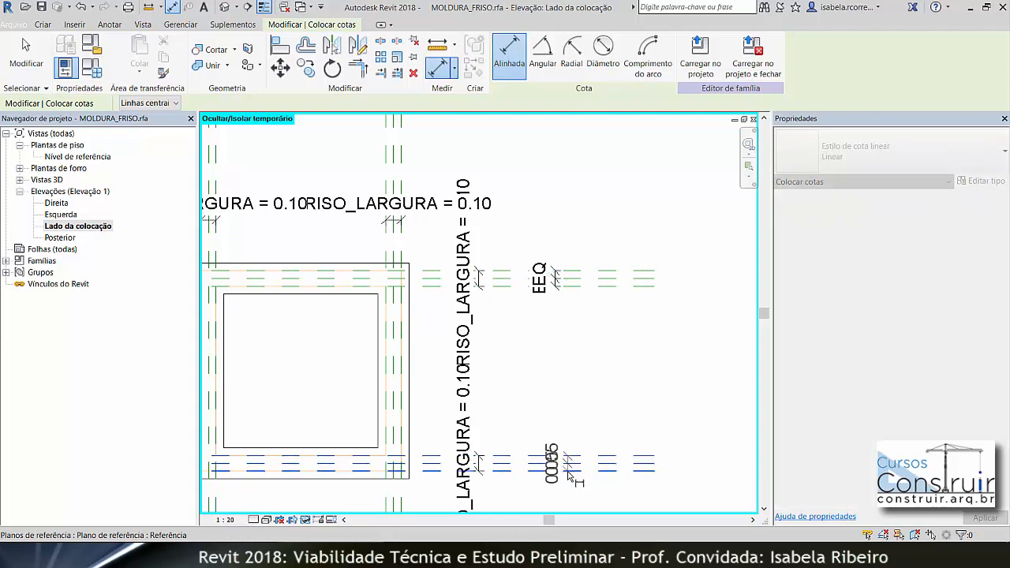
pyautogui.click(553, 471)
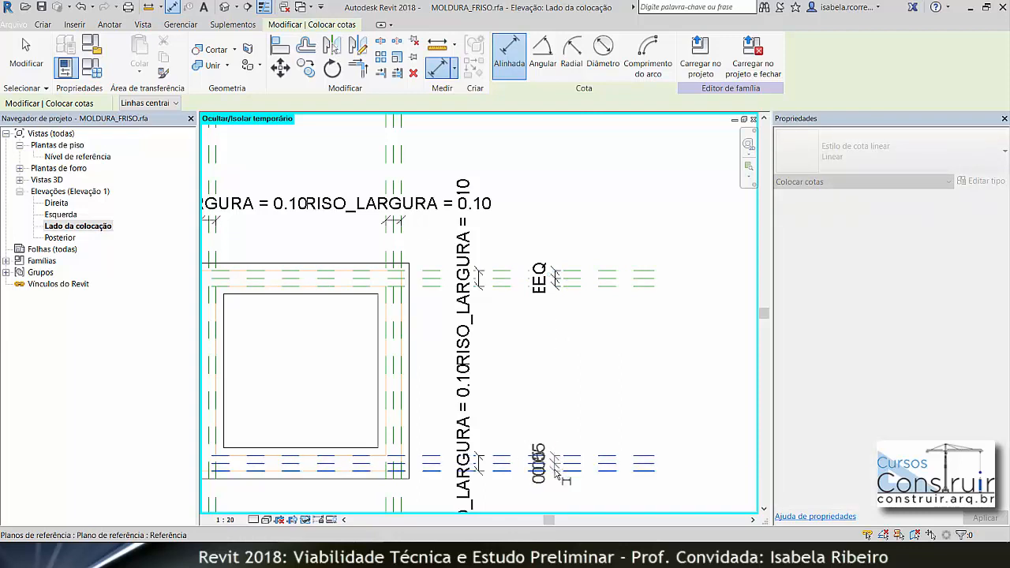
pyautogui.click(556, 422)
pyautogui.click(514, 463)
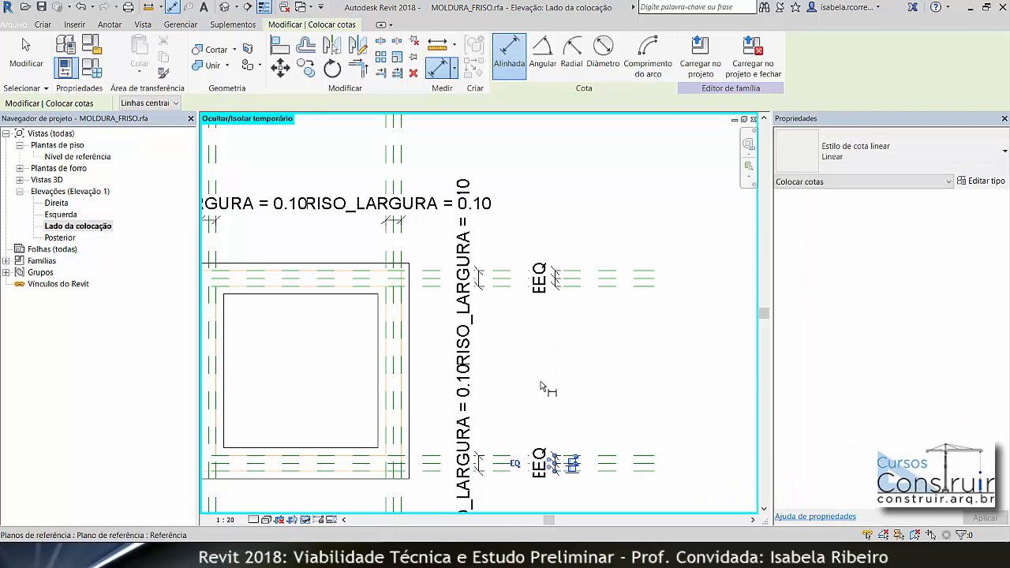
# - Add an aligned dimension across the right member's three frieze planes above the frame and constrain its segments as equal
pyautogui.moveTo(541, 387); pyautogui.dragTo(626, 453, button='middle')
pyautogui.click(468, 228)
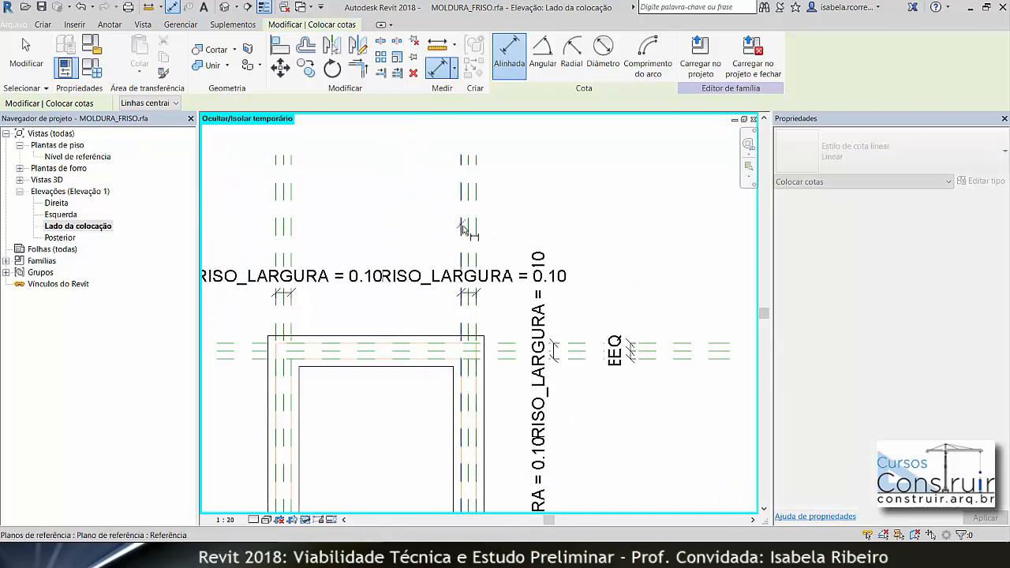
pyautogui.click(476, 234)
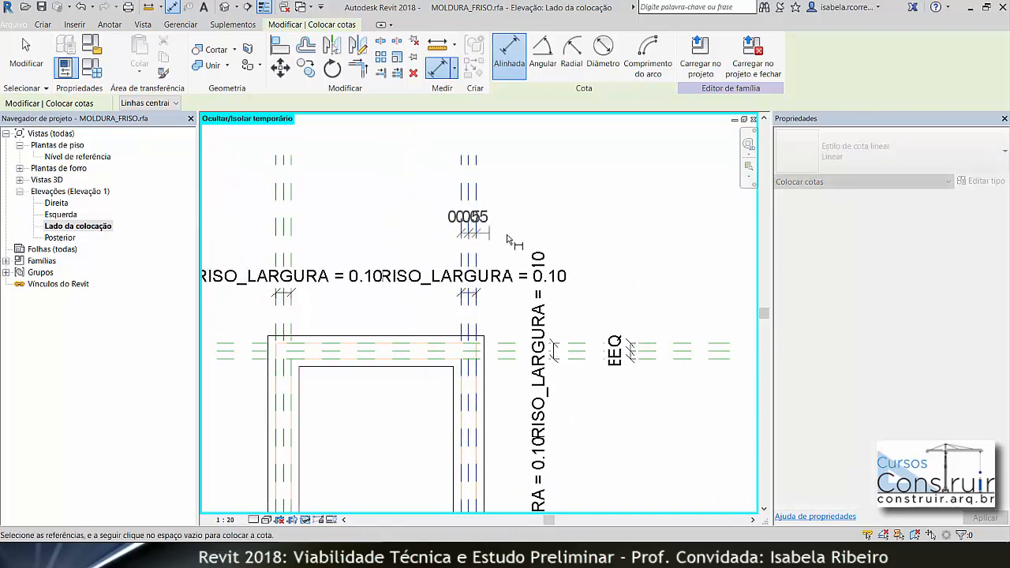
pyautogui.click(532, 235)
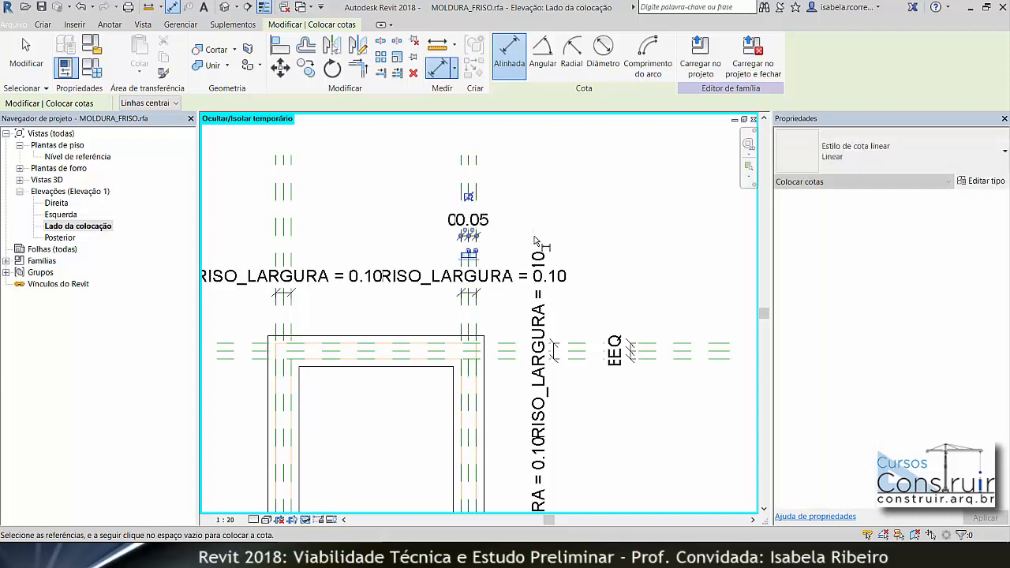
pyautogui.click(468, 196)
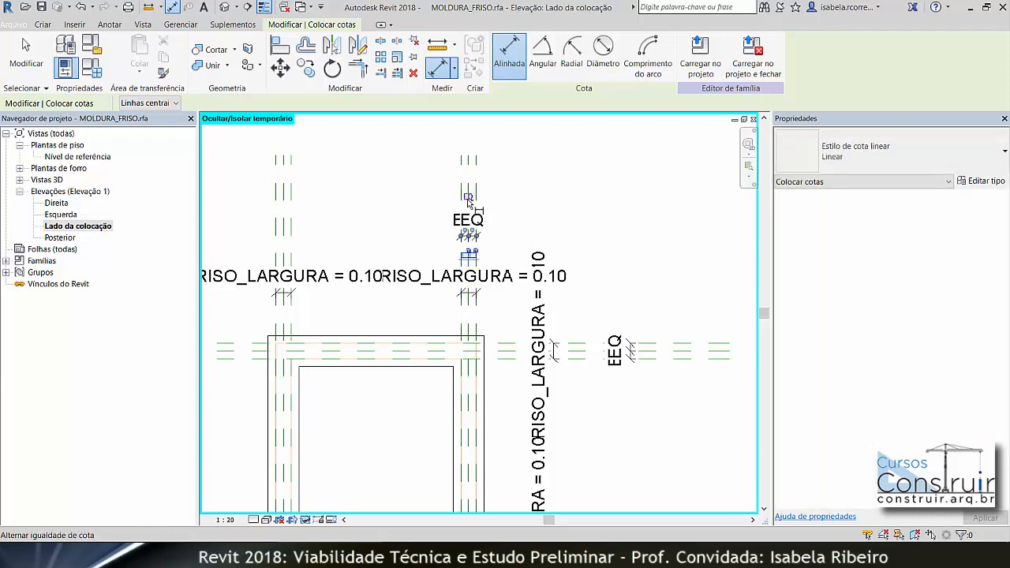
# - Dimension the left member's three frieze planes level with the right dimension and set its segments equal
pyautogui.click(281, 230)
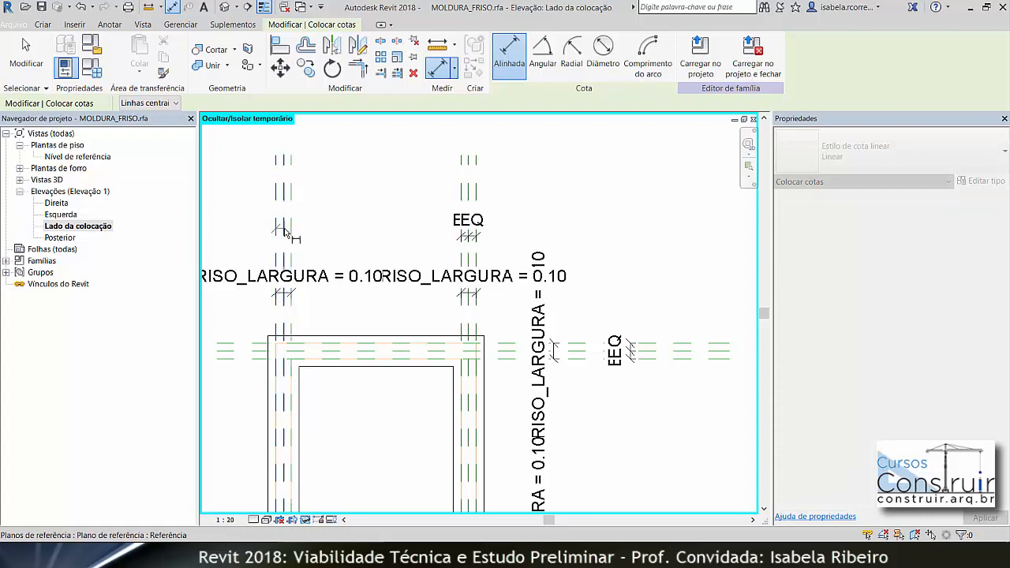
pyautogui.click(292, 235)
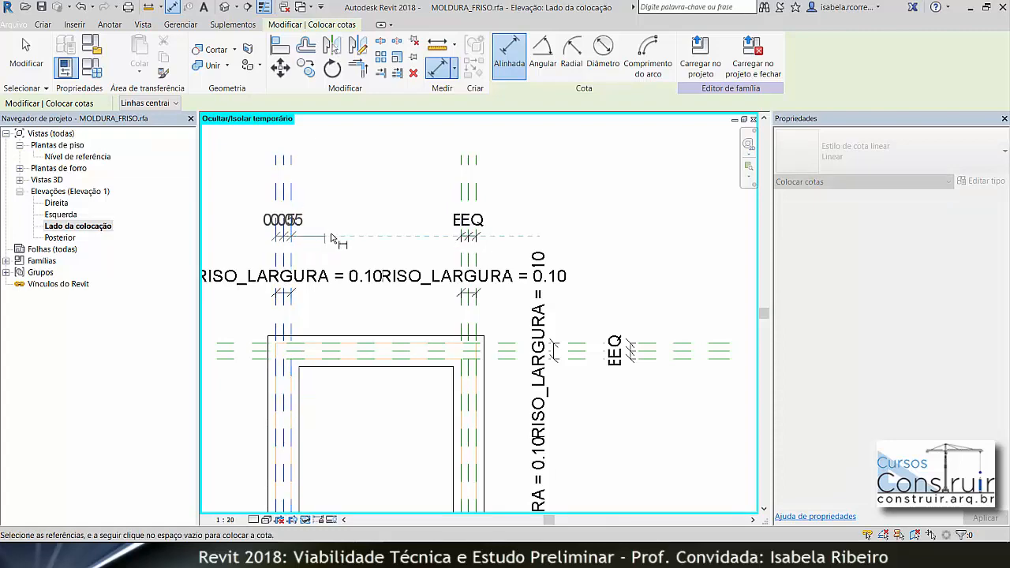
pyautogui.click(339, 236)
pyautogui.click(283, 197)
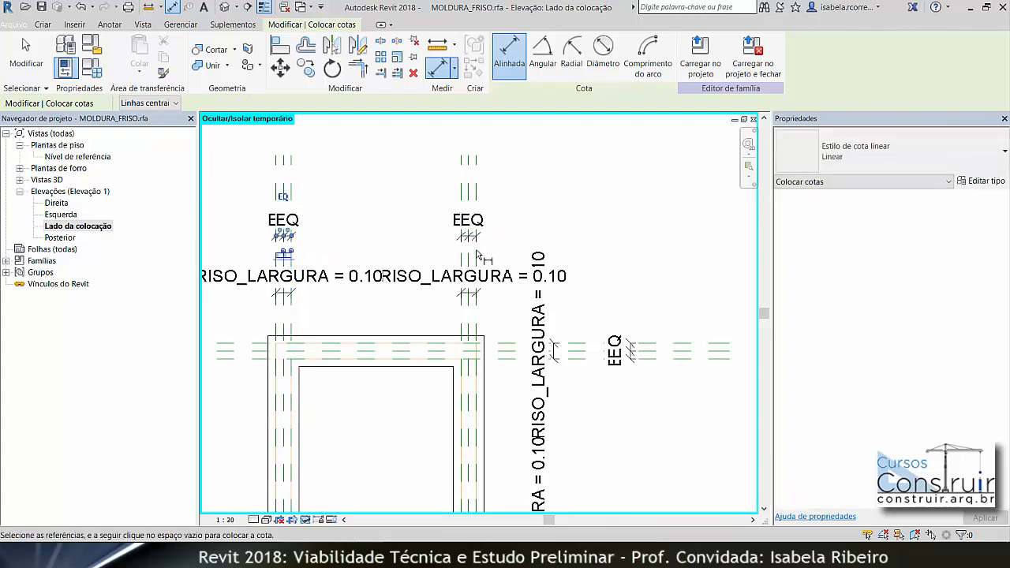
# - Test the equality constraints by setting FRISO_LARGURA to 0.0500 in the family types and applying it
pyautogui.scroll(-2, 478, 204)
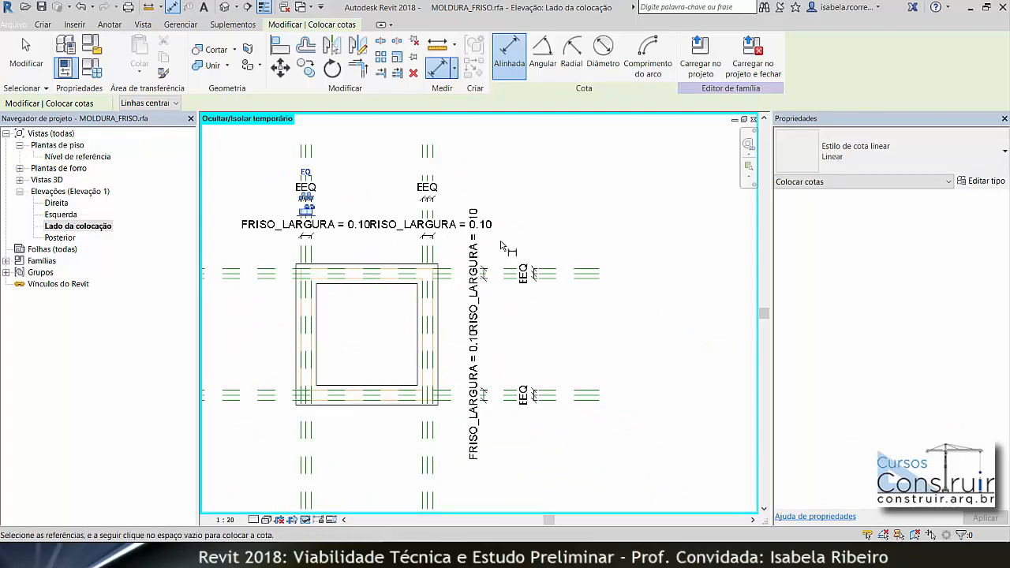
pyautogui.scroll(2, 507, 245)
pyautogui.moveTo(507, 245); pyautogui.dragTo(496, 186, button='middle')
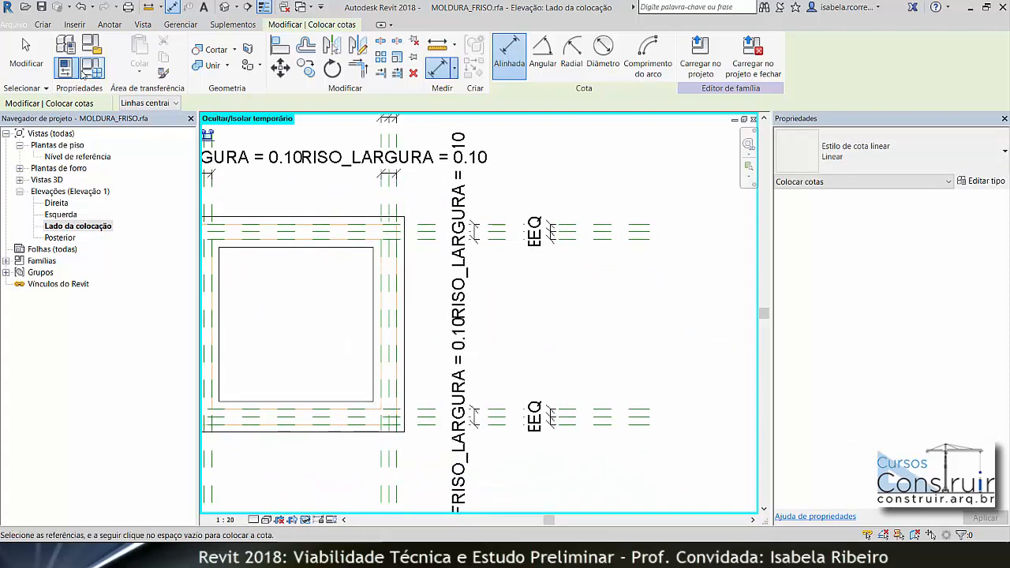
pyautogui.click(92, 70)
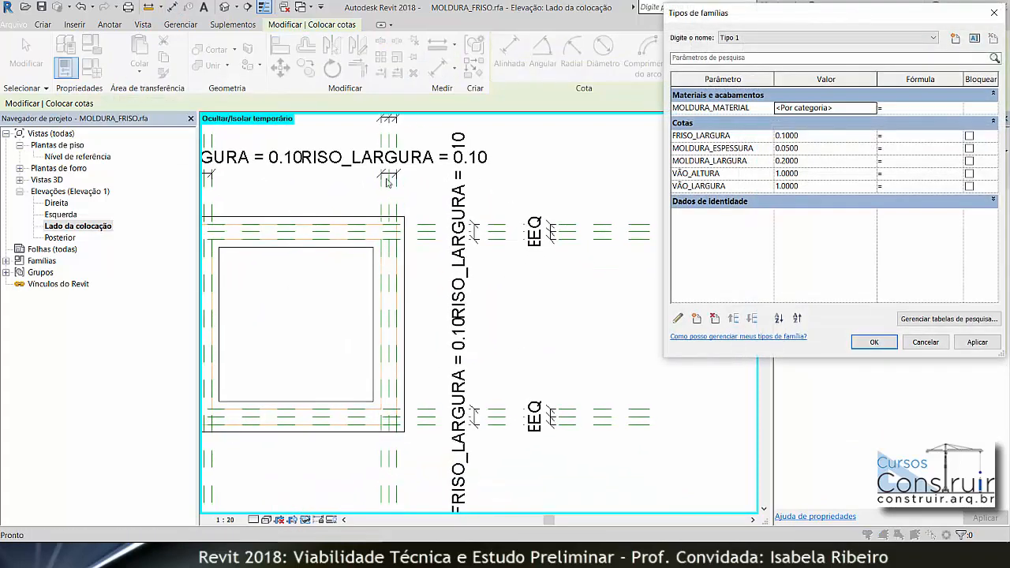
pyautogui.click(810, 136)
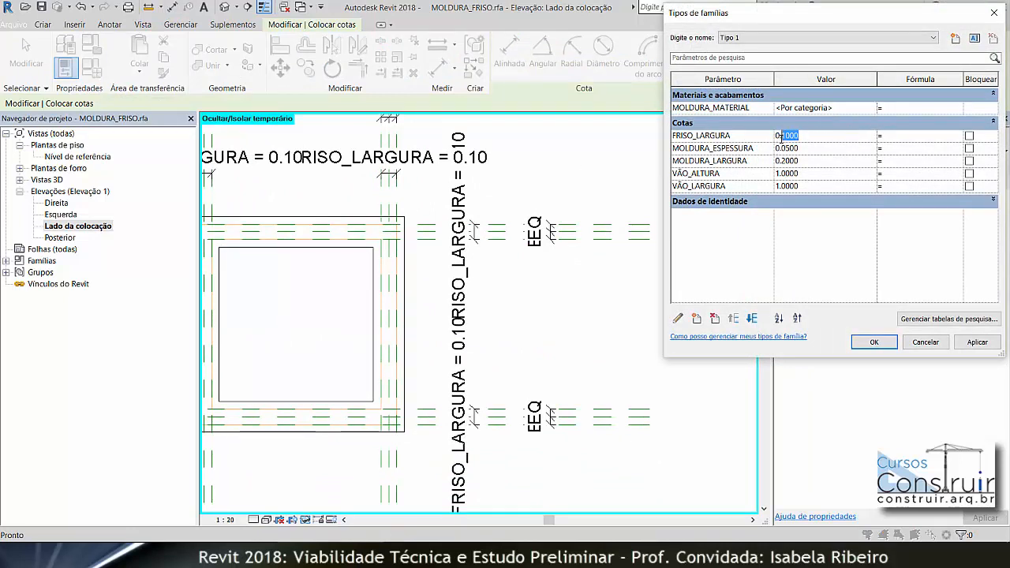
pyautogui.write('0')
pyautogui.click(976, 342)
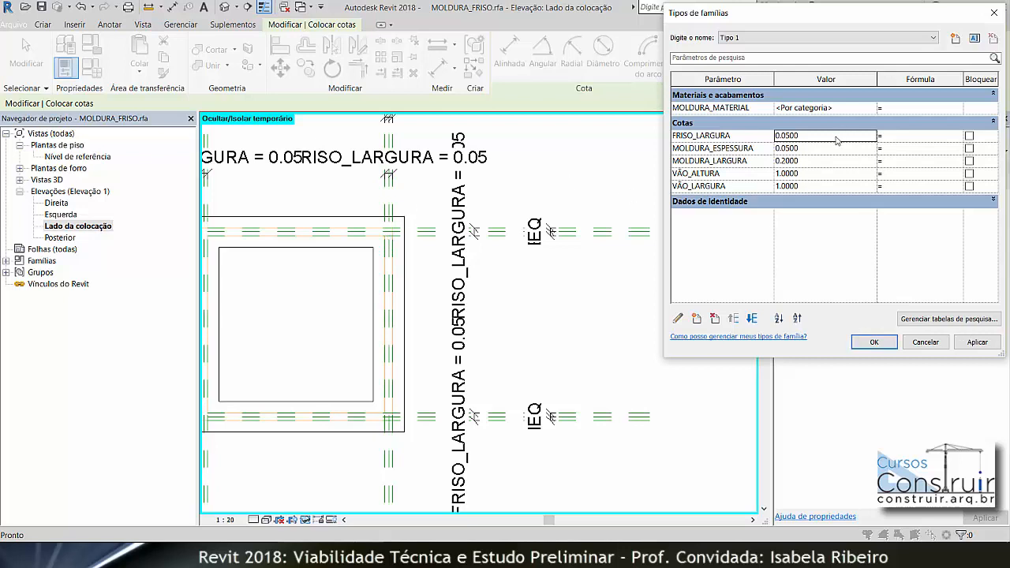
# - Set FRISO_LARGURA to 0.0800, apply it, and accept the family types
pyautogui.moveTo(800, 135); pyautogui.dragTo(788, 138)
pyautogui.write('8')
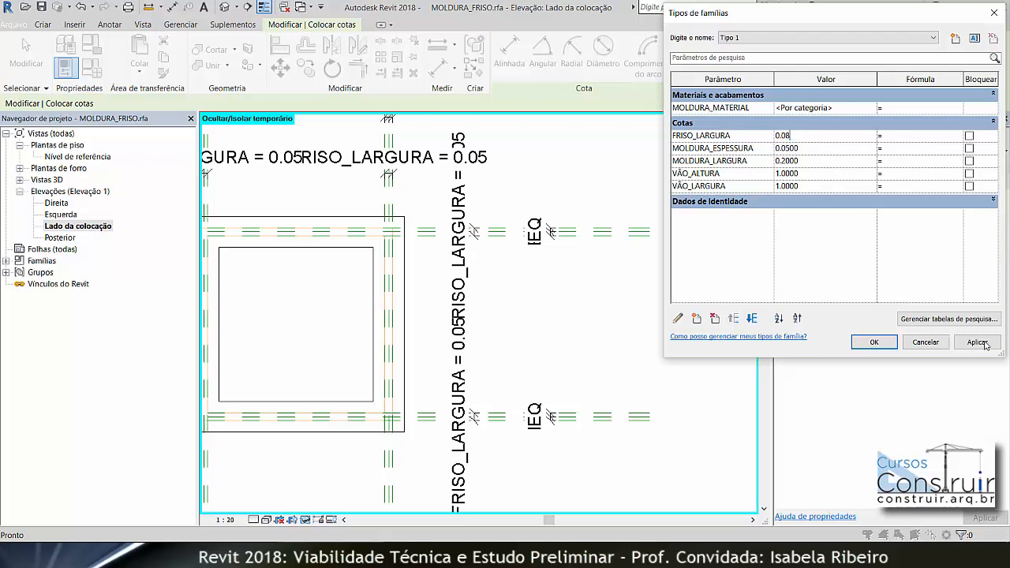
pyautogui.click(976, 343)
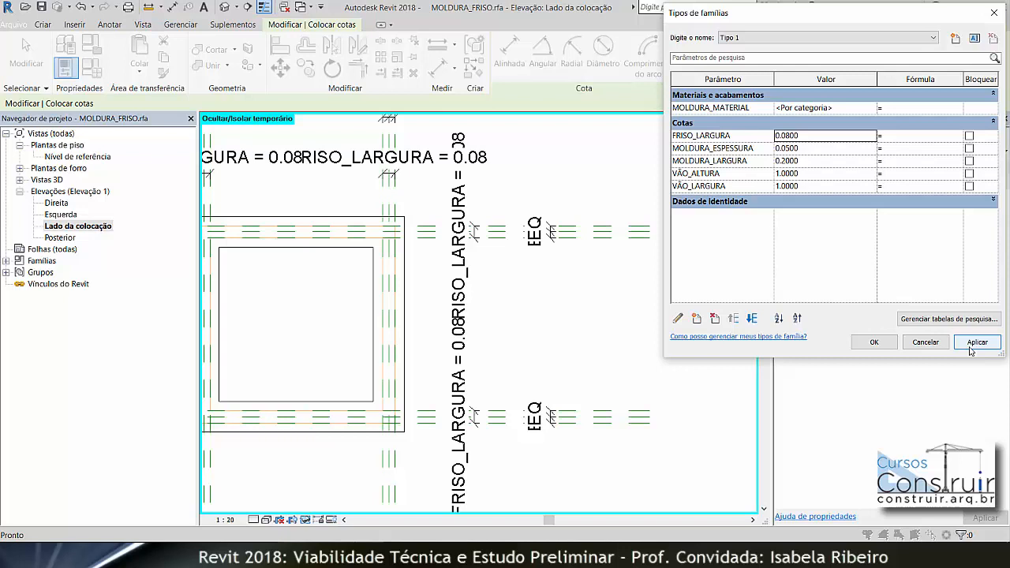
pyautogui.click(973, 343)
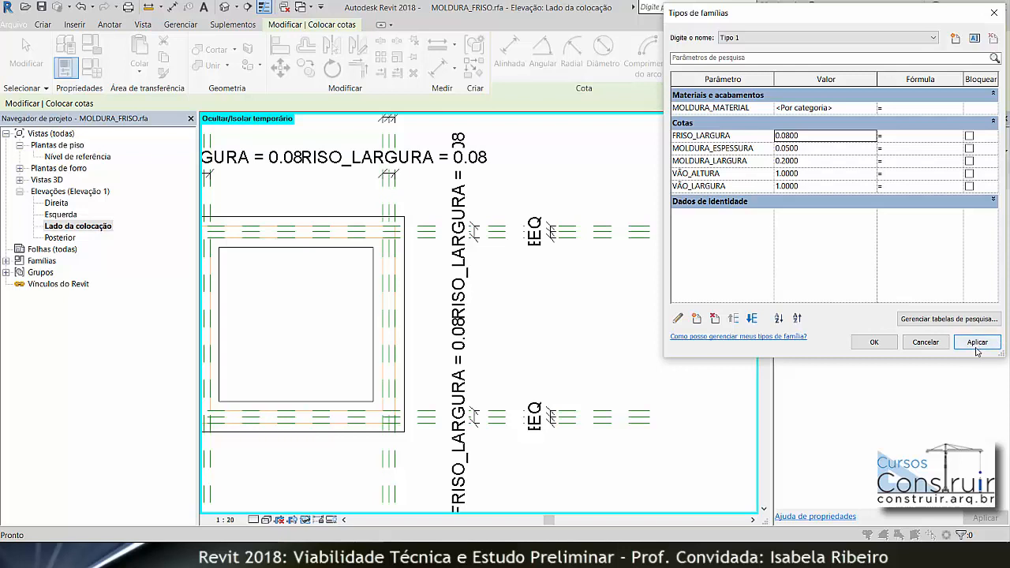
pyautogui.click(874, 344)
# - Open the Nível de referência floor plan at the frame and its host wall
pyautogui.scroll(-1, 608, 334)
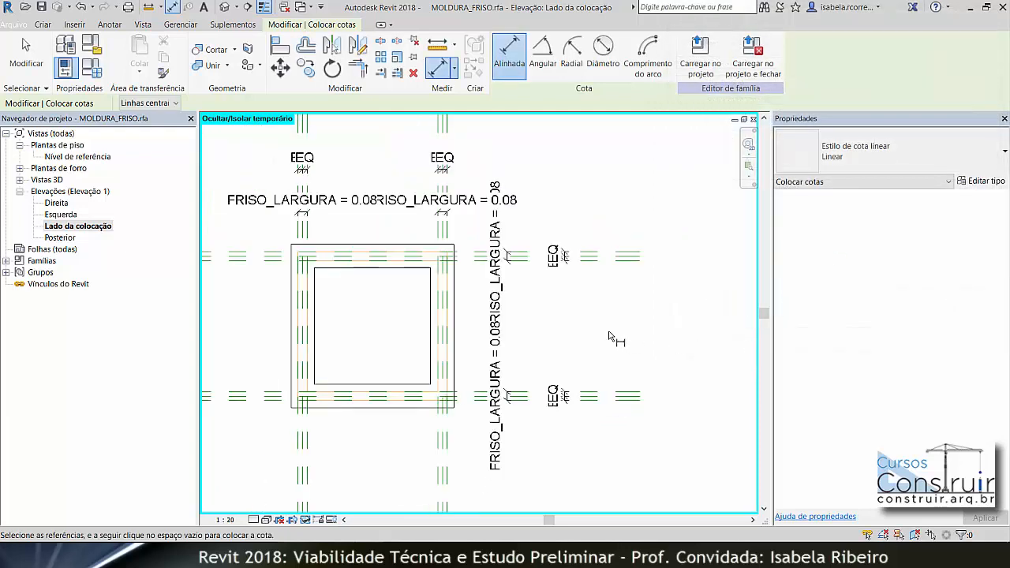
pyautogui.moveTo(616, 339); pyautogui.dragTo(666, 342, button='middle')
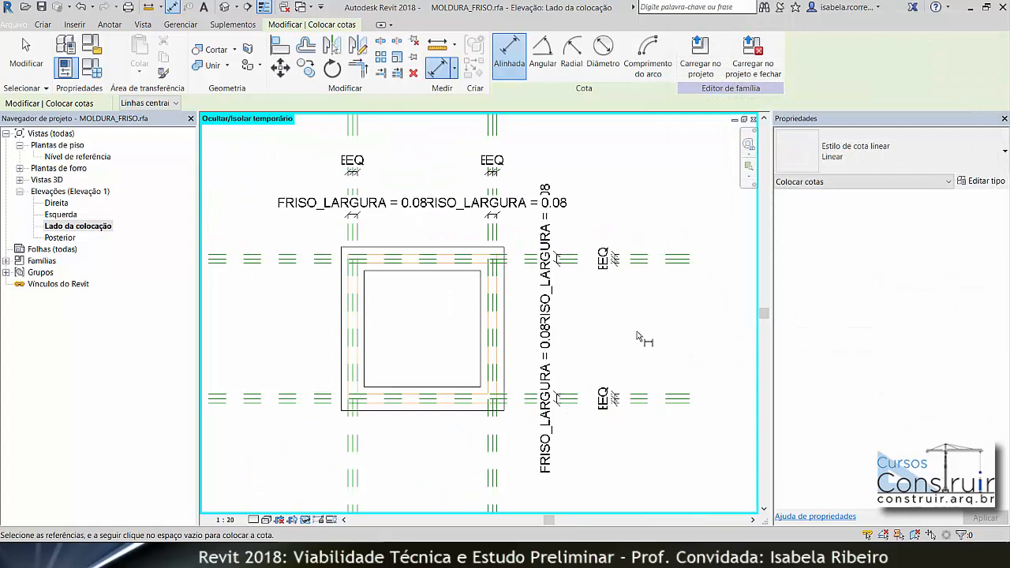
pyautogui.doubleClick(97, 157)
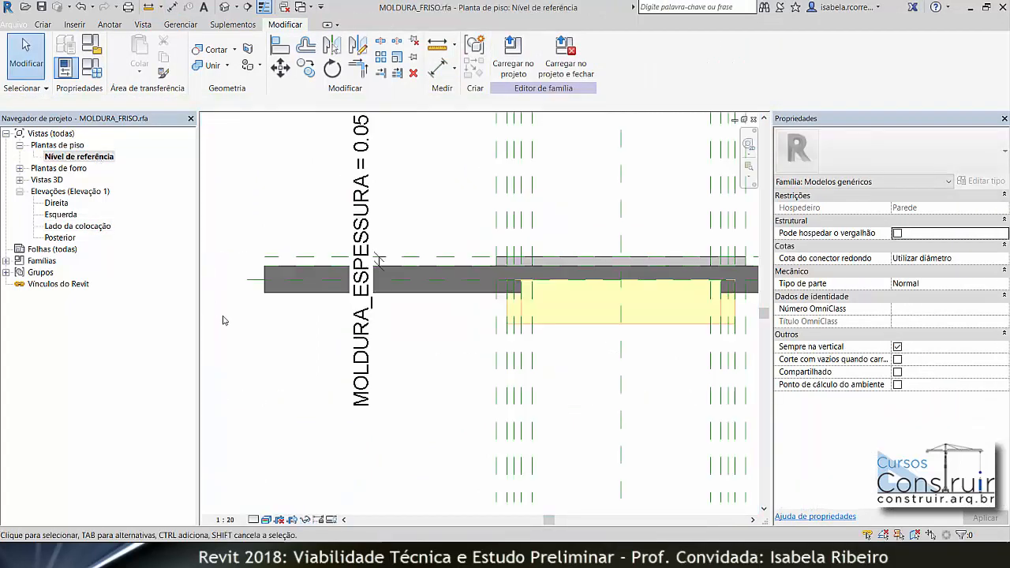
pyautogui.scroll(-1, 424, 374)
pyautogui.moveTo(407, 361); pyautogui.dragTo(342, 346, button='middle')
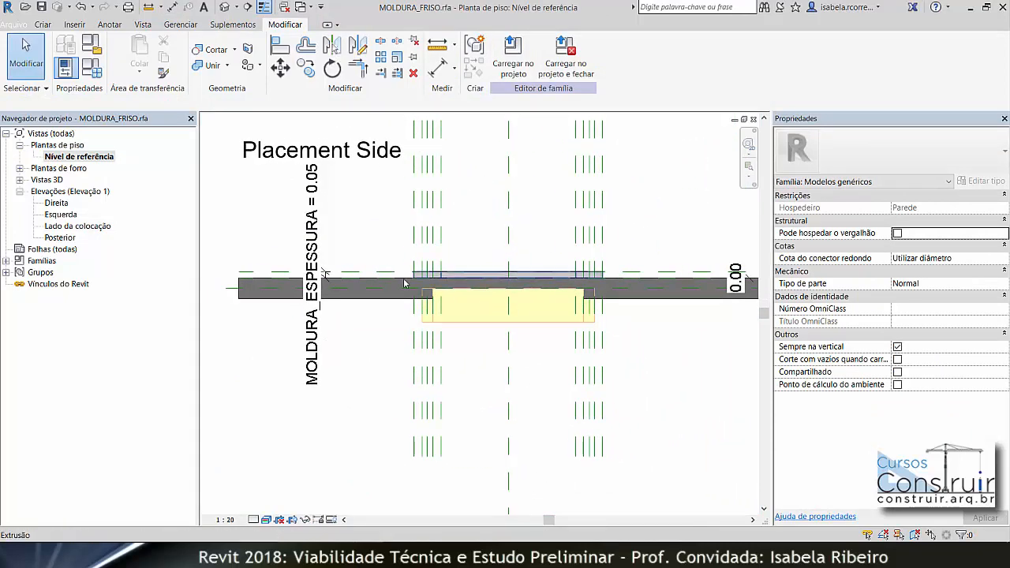
pyautogui.scroll(2, 471, 292)
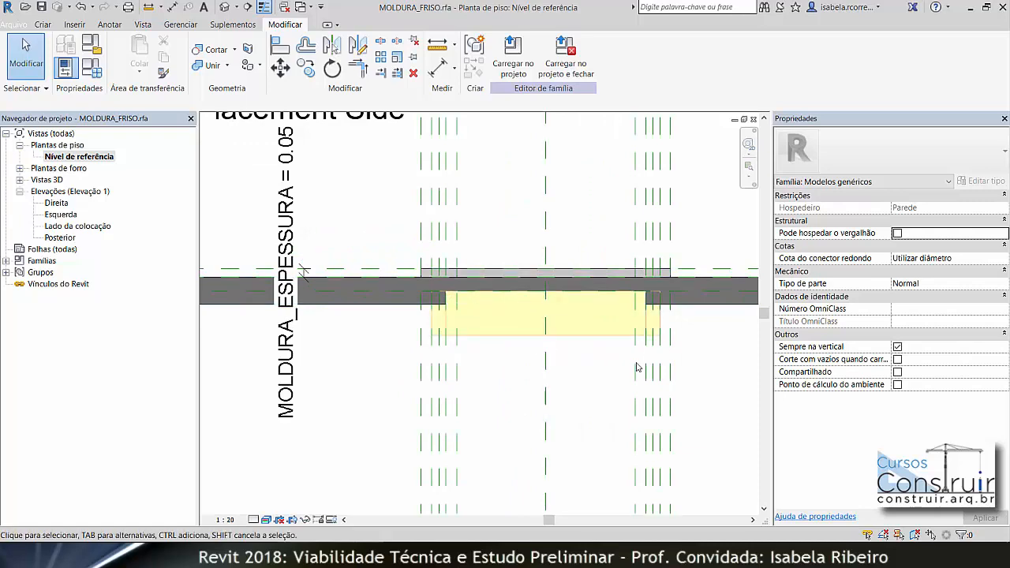
pyautogui.moveTo(637, 367); pyautogui.dragTo(553, 385, button='middle')
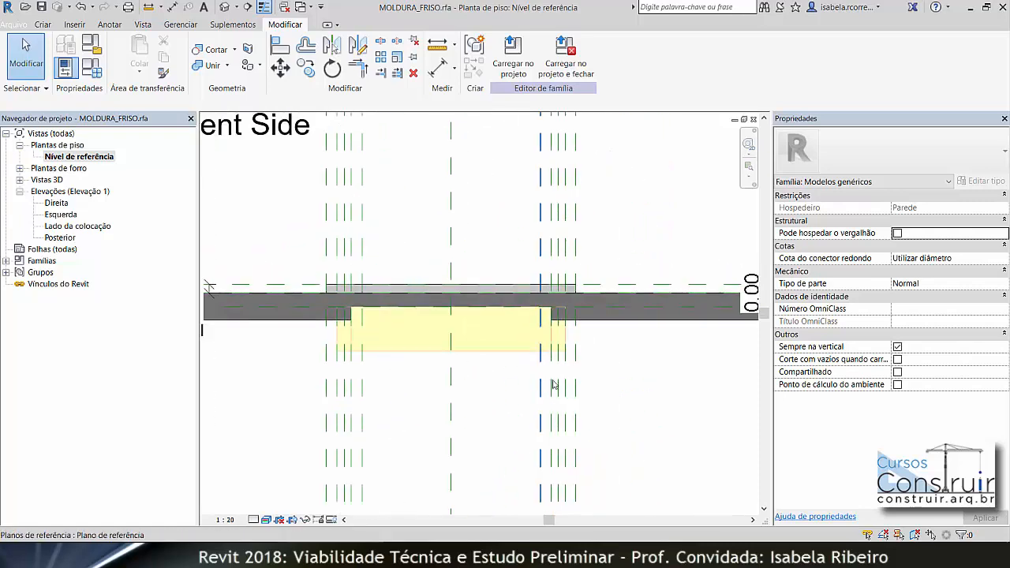
# - Temporarily hide the host wall in the Nível de referência floor plan
pyautogui.click(638, 322)
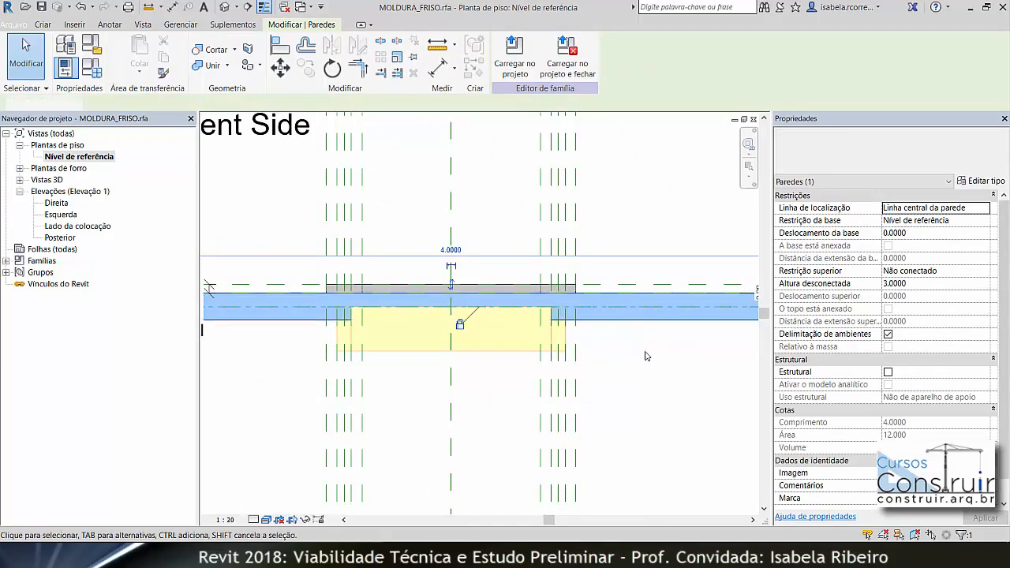
pyautogui.press('h')
pyautogui.press('h')
pyautogui.moveTo(575, 368); pyautogui.dragTo(620, 398, button='middle')
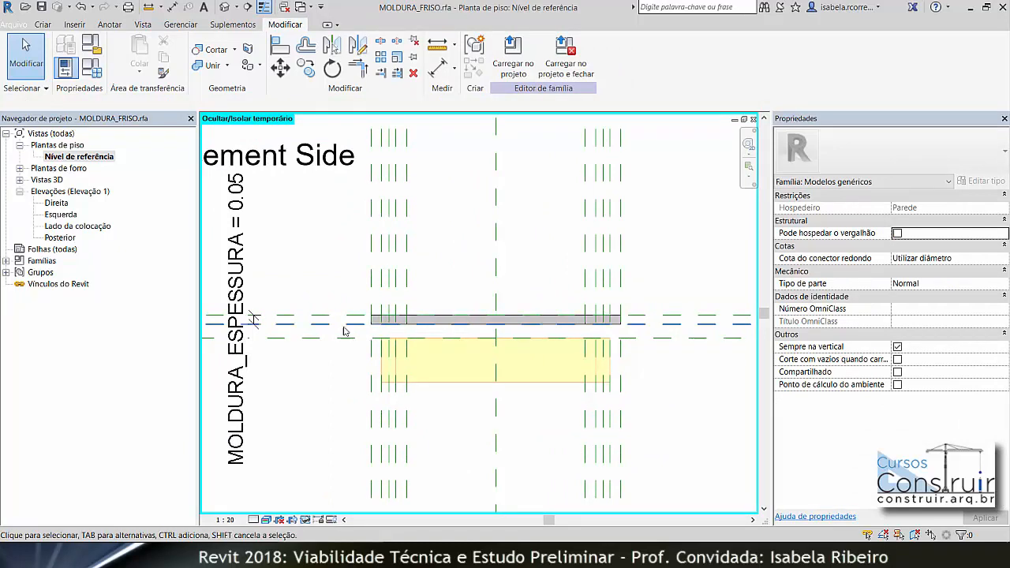
# - Create a horizontal reference plane inside the frame's thickness by picking the Posterior reference plane with an offset of 0.0200
pyautogui.scroll(3, 355, 324)
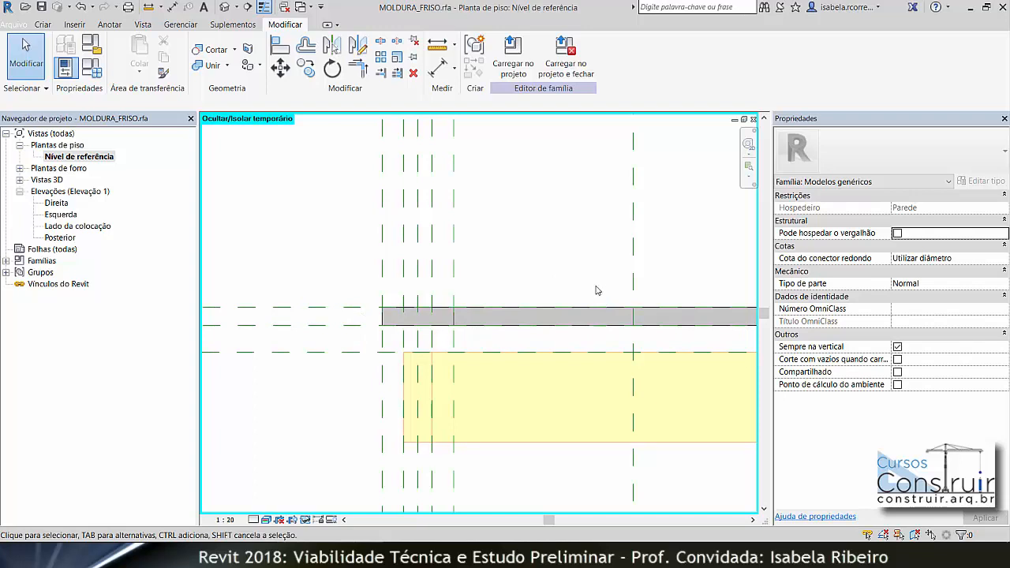
pyautogui.click(45, 25)
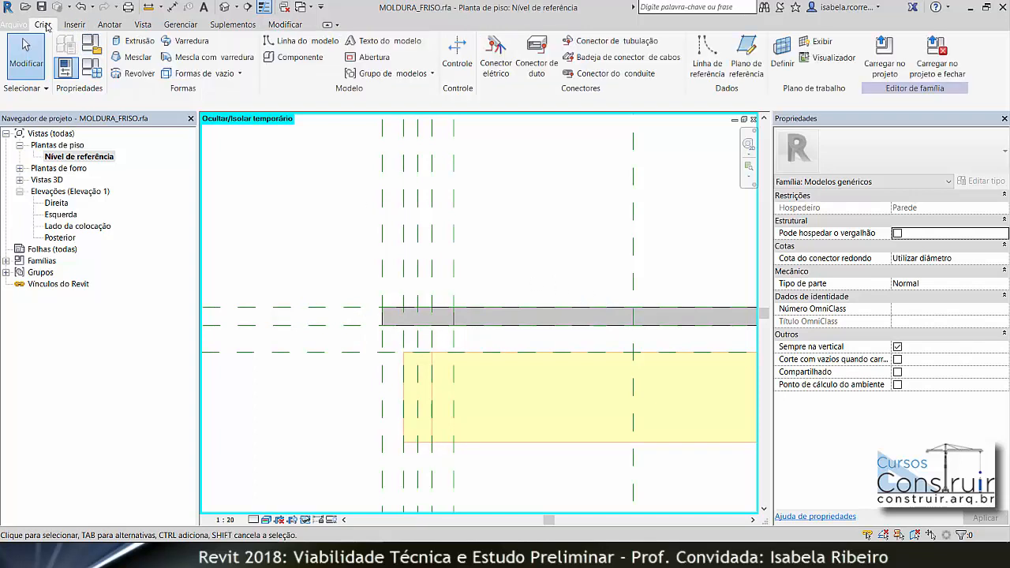
pyautogui.click(746, 59)
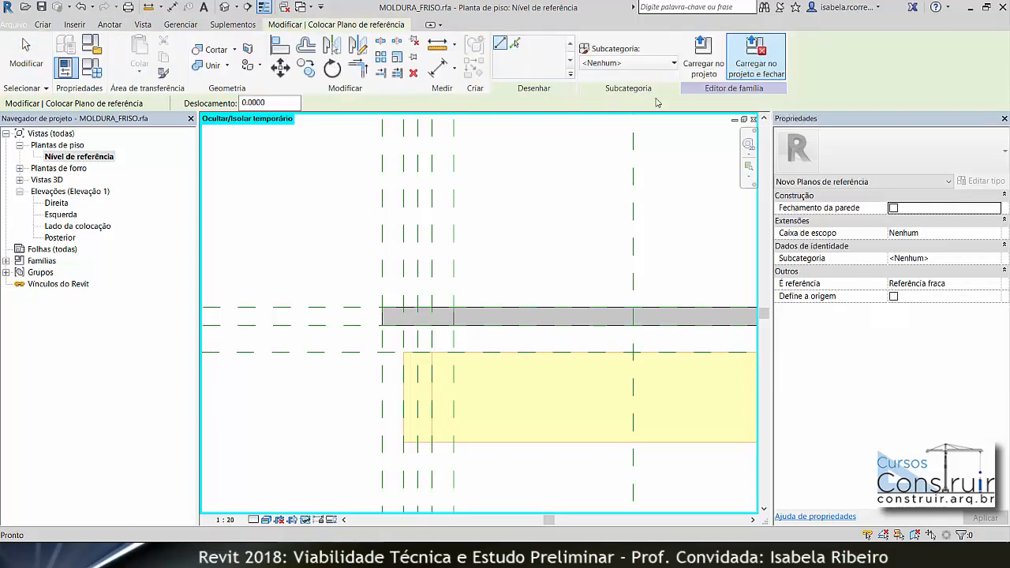
pyautogui.click(515, 43)
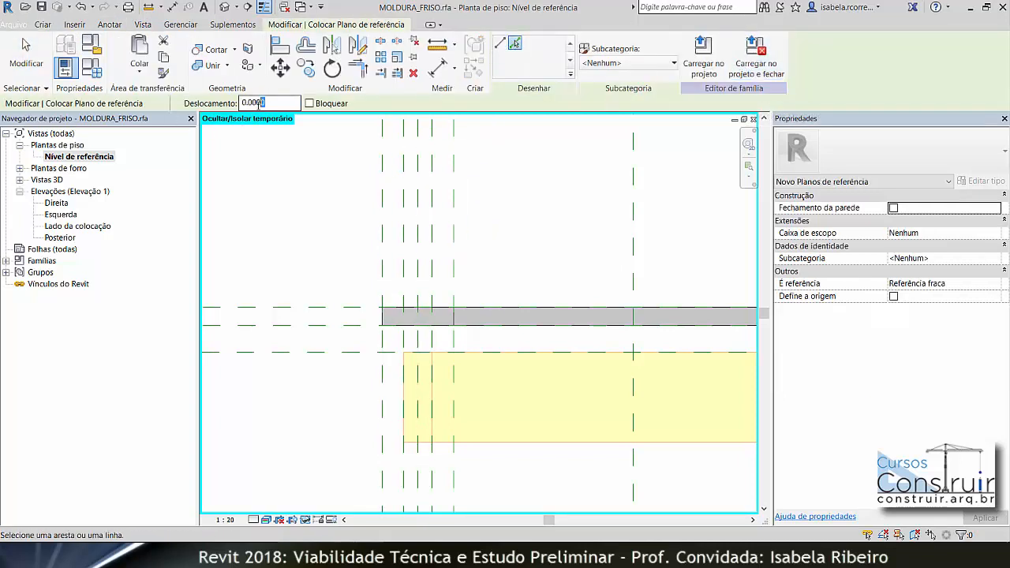
pyautogui.moveTo(261, 102); pyautogui.dragTo(250, 106)
pyautogui.write('02')
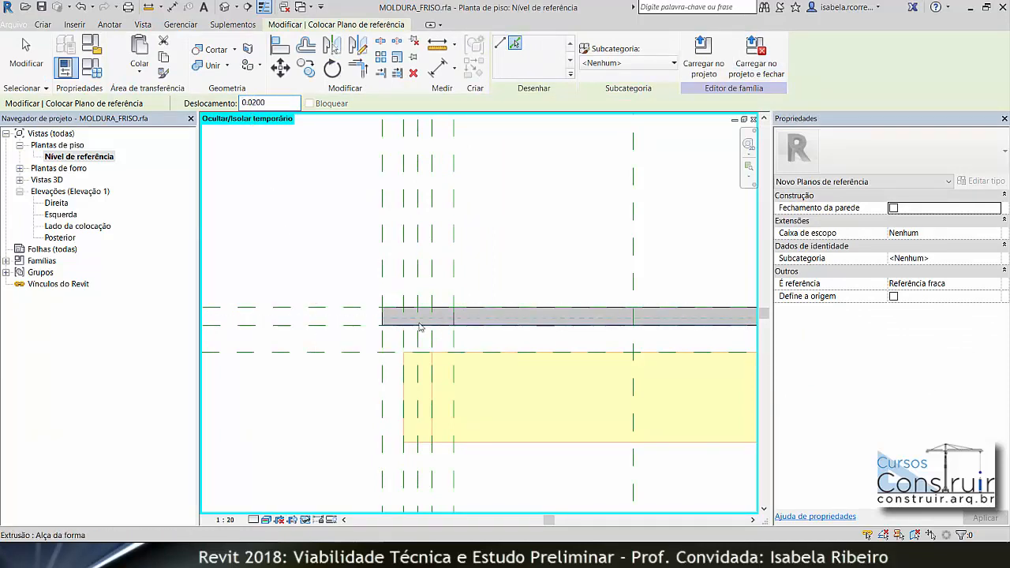
pyautogui.moveTo(610, 320)
pyautogui.mouseDown(button='middle')
pyautogui.moveTo(556, 302)
pyautogui.moveTo(500, 302)
pyautogui.moveTo(604, 306)
pyautogui.mouseUp(button='middle')
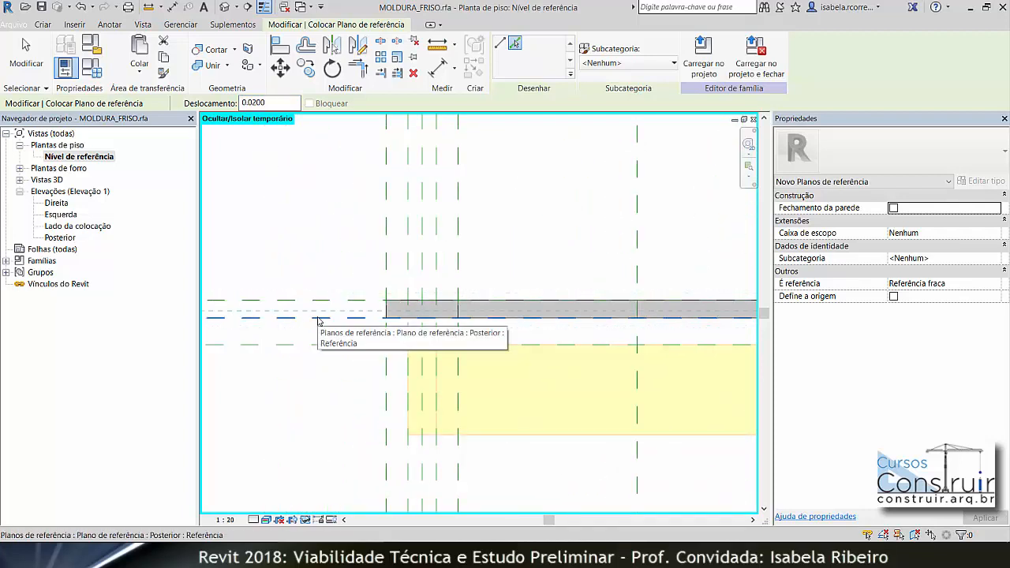
pyautogui.click(315, 320)
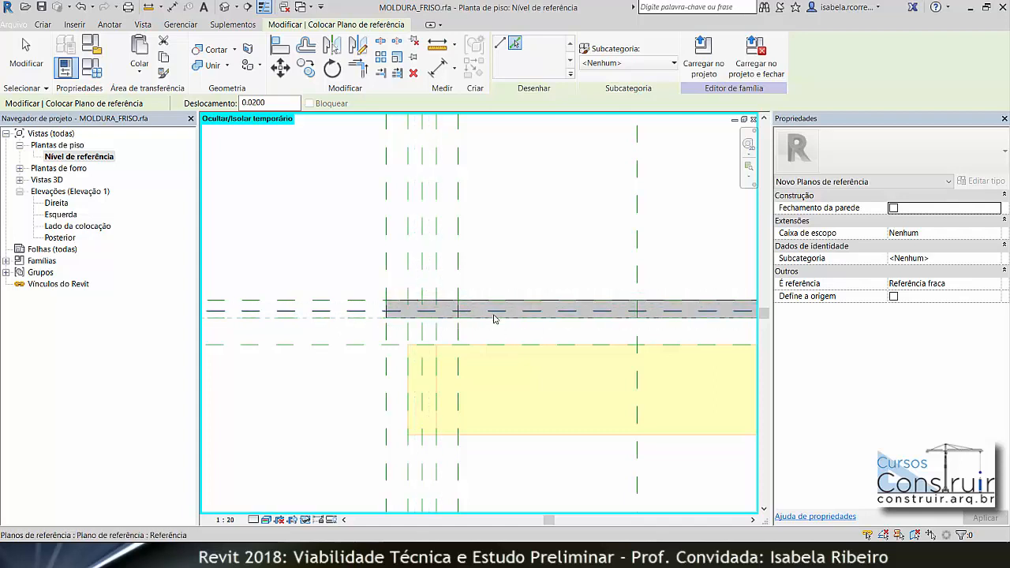
pyautogui.press('Escape')
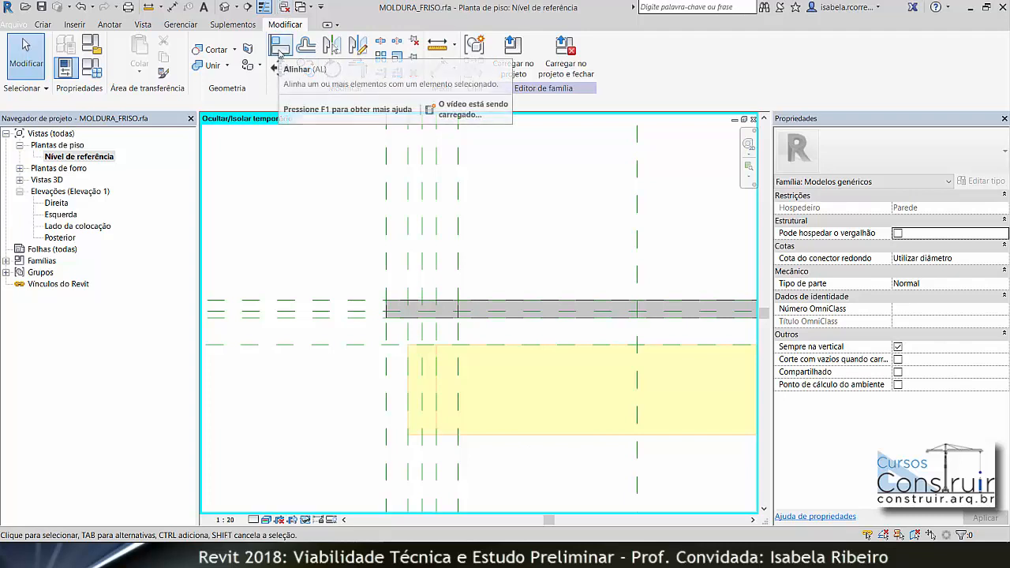
# - Align and lock the void extrusion's two long faces to the new reference plane and to the frame's outer face plane
pyautogui.click(279, 50)
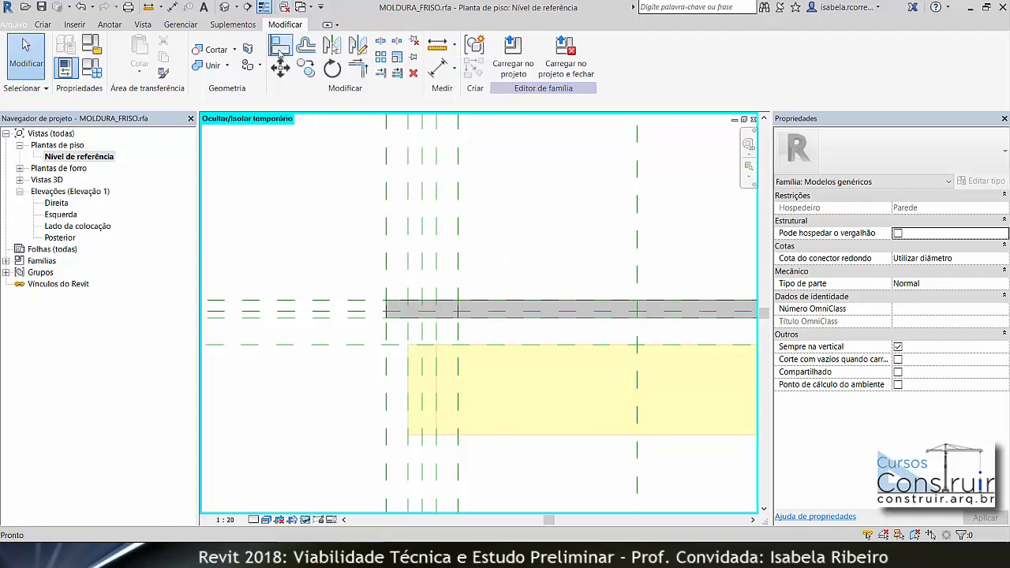
pyautogui.click(365, 315)
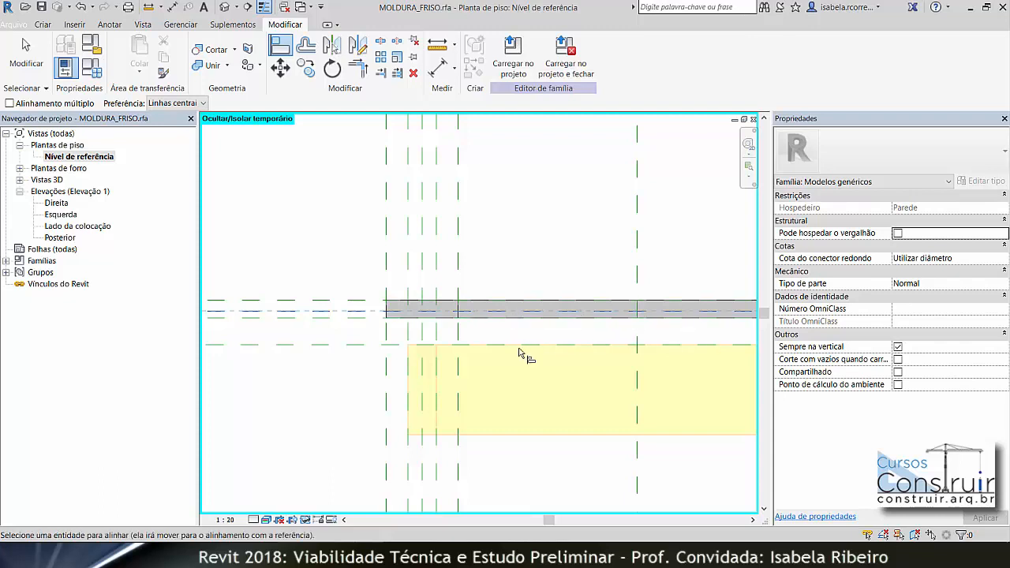
pyautogui.click(521, 434)
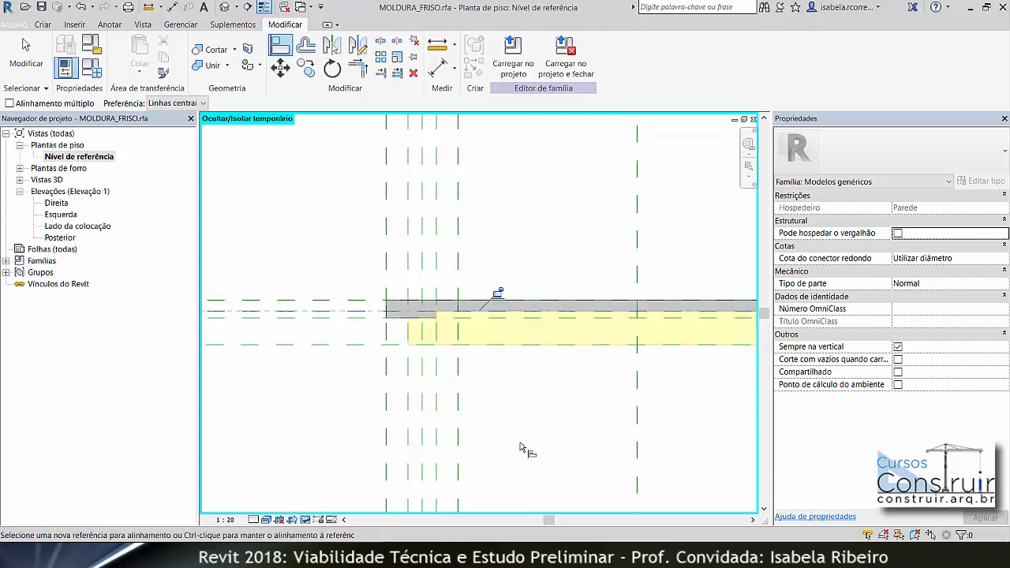
pyautogui.click(497, 294)
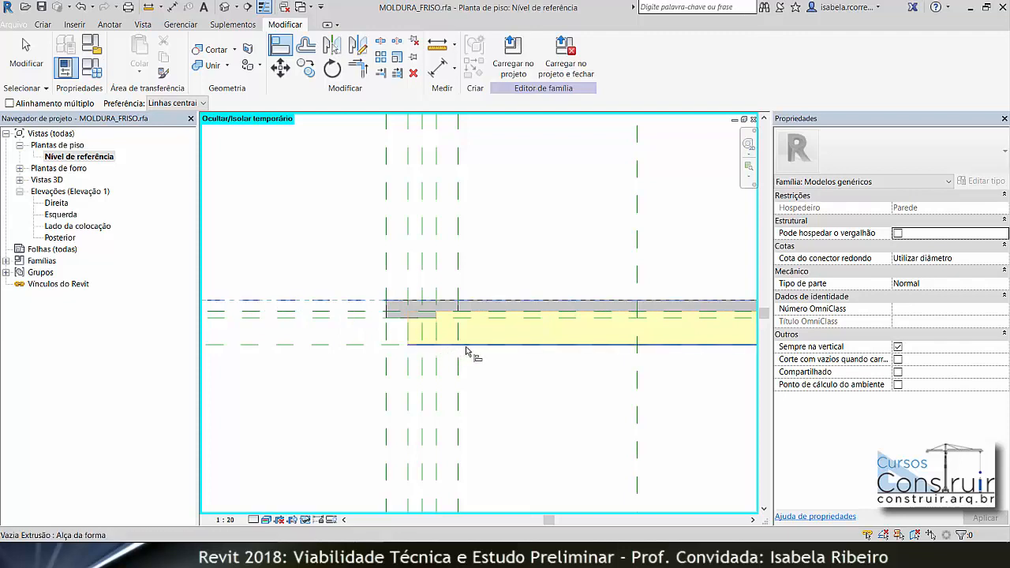
pyautogui.moveTo(466, 341); pyautogui.dragTo(469, 286)
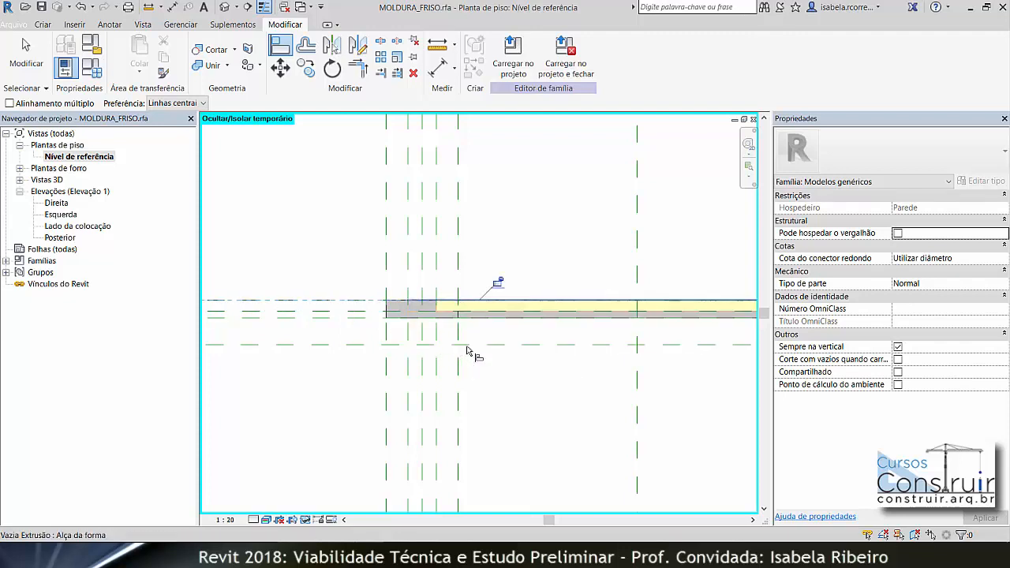
pyautogui.click(497, 285)
# - Add an aligned dimension between the frame's outer face plane and the new reference plane
pyautogui.moveTo(533, 232); pyautogui.dragTo(618, 262, button='middle')
pyautogui.scroll(-1, 570, 243)
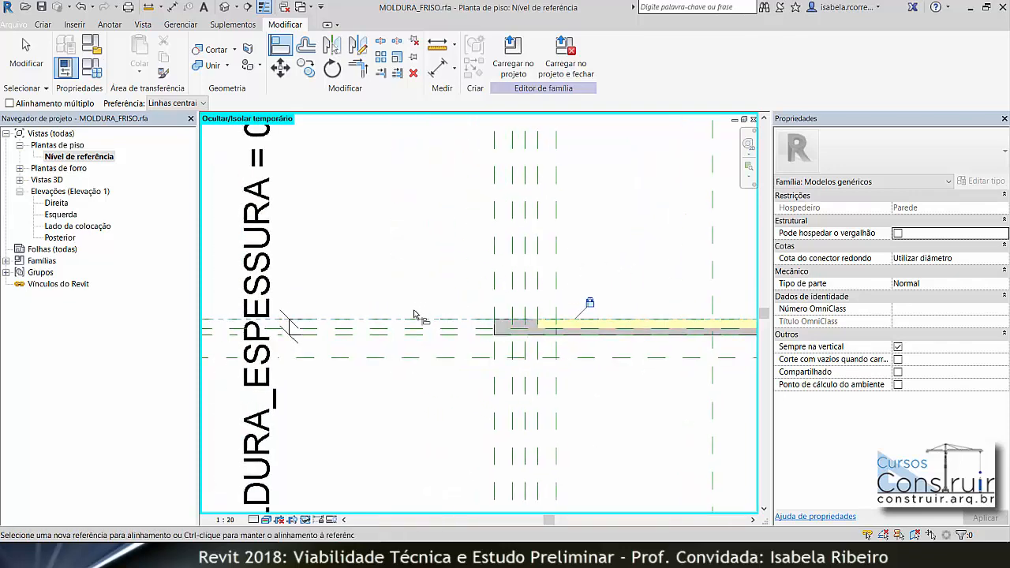
pyautogui.click(438, 67)
pyautogui.click(410, 330)
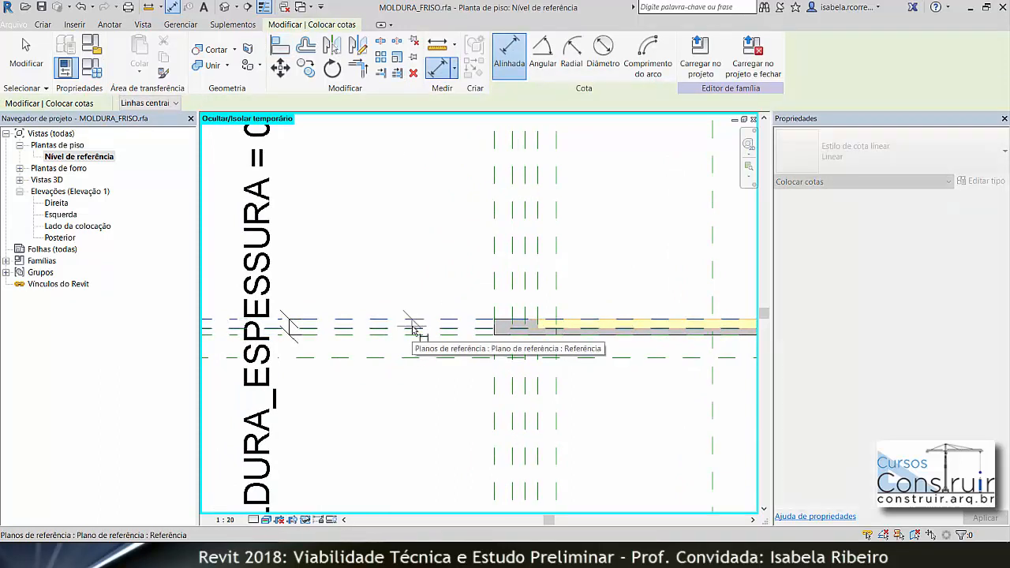
pyautogui.click(407, 322)
pyautogui.click(424, 253)
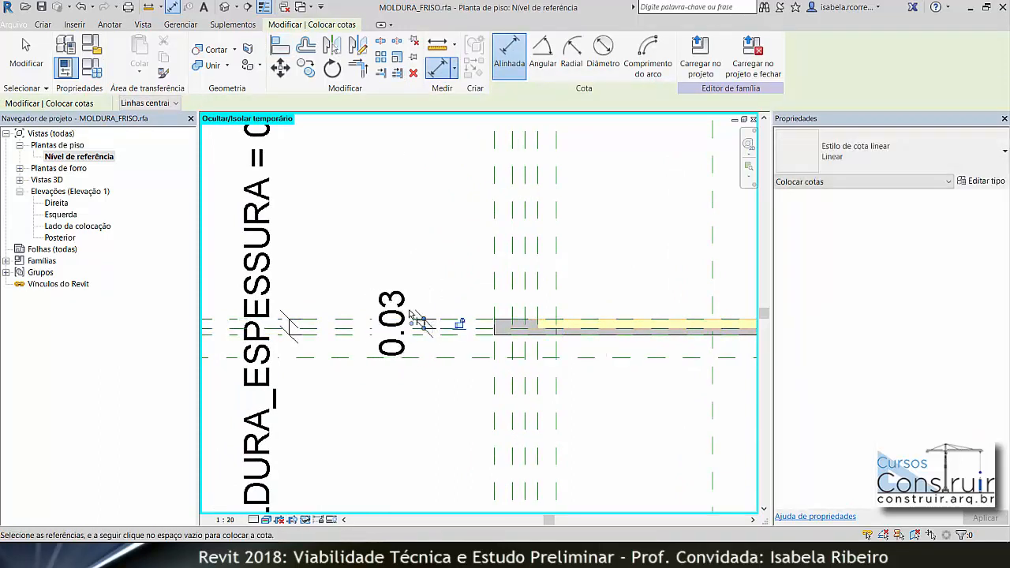
pyautogui.press('Escape')
# - Label the void depth dimension with a new family type parameter named FRISO_ESPESSURA
pyautogui.click(392, 312)
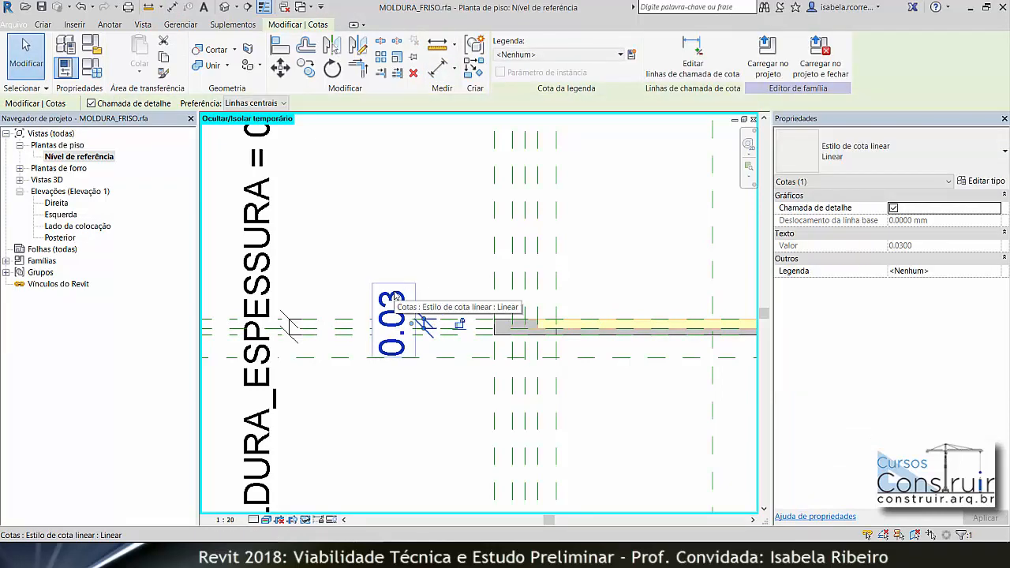
pyautogui.click(631, 55)
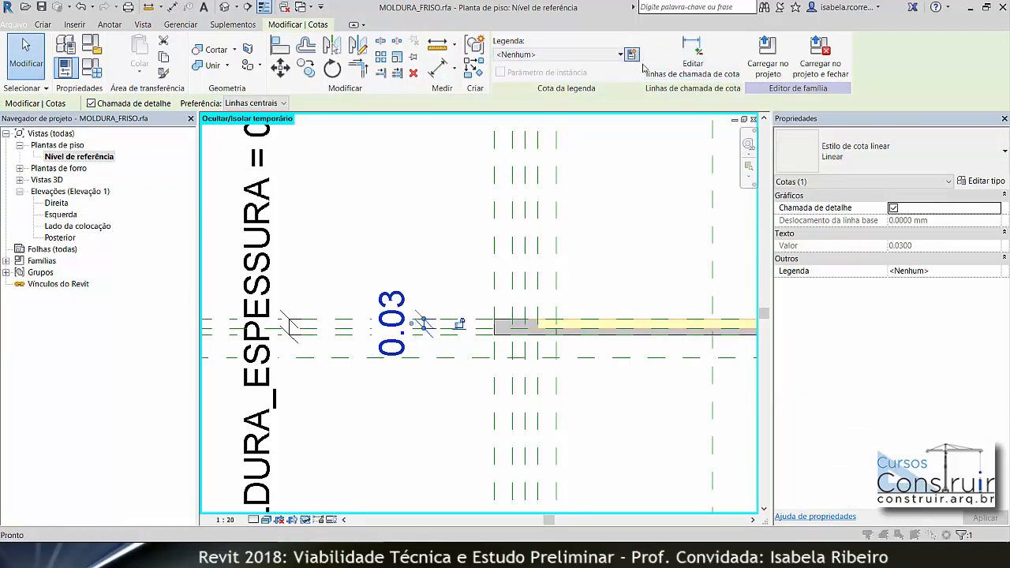
pyautogui.write('FRISO_ESPESSURA')
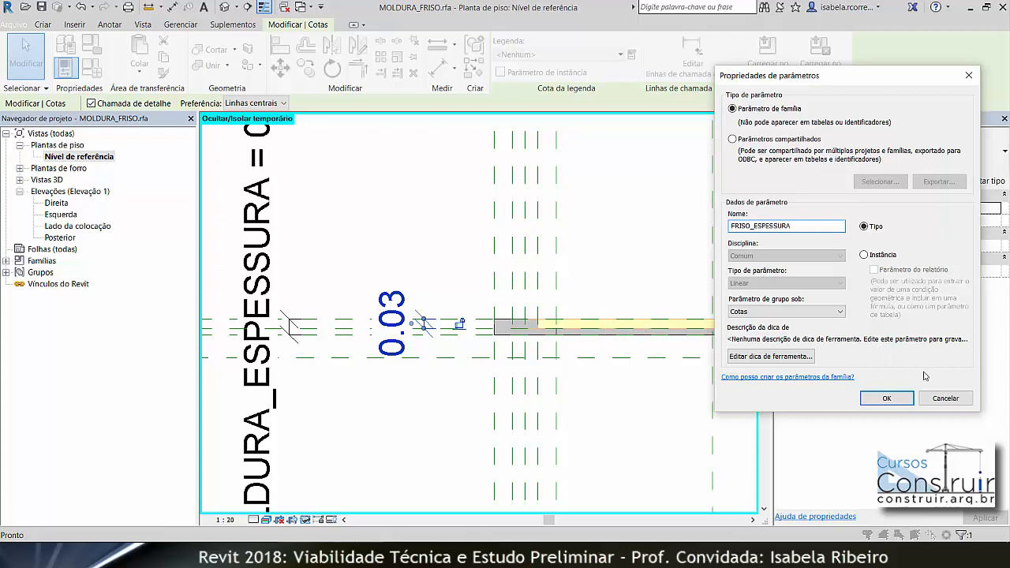
pyautogui.click(895, 397)
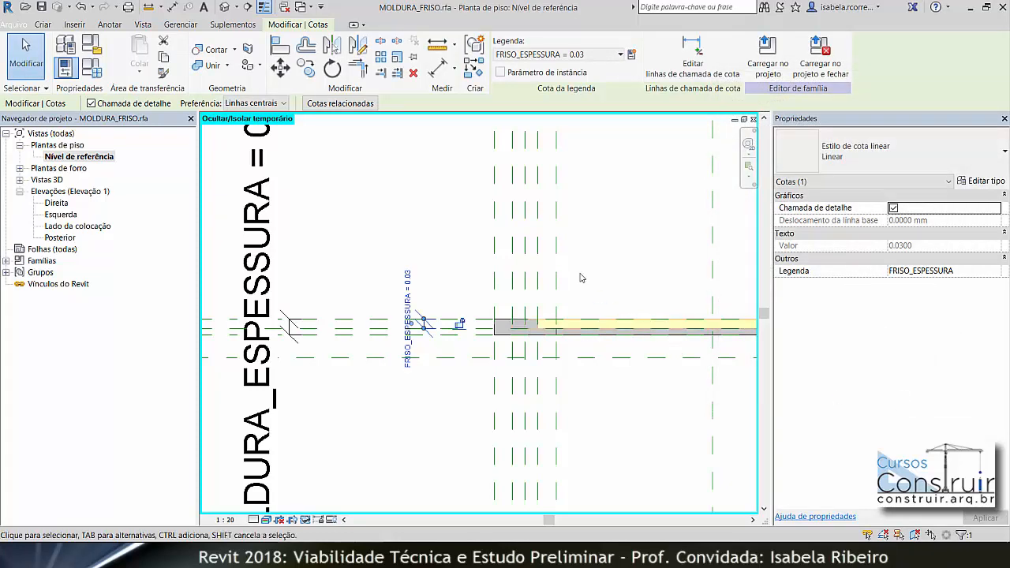
# - Set FRISO_ESPESSURA to 0.0200 in the family types and apply it to test the void depth
pyautogui.click(98, 68)
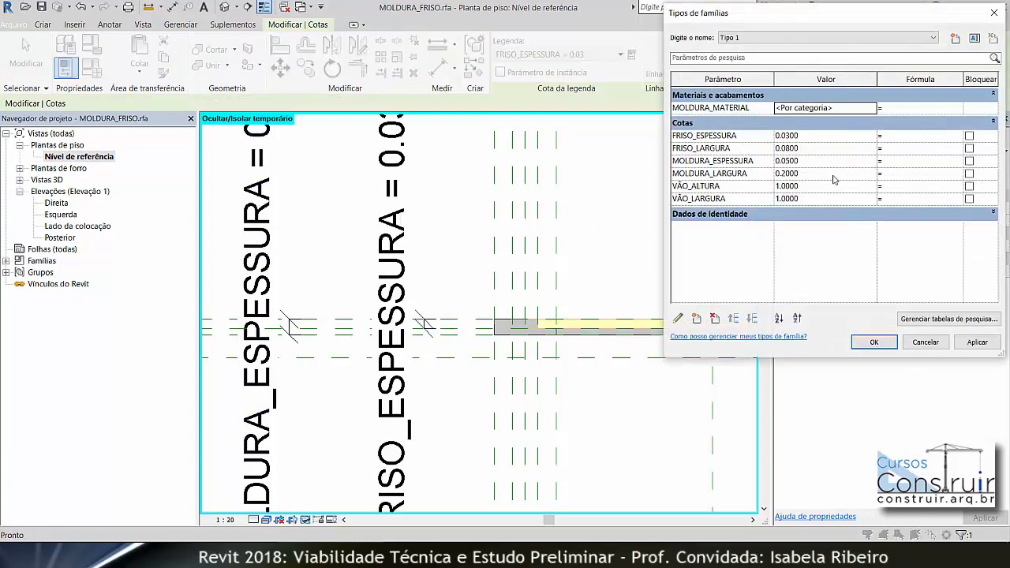
pyautogui.click(798, 136)
pyautogui.moveTo(797, 136); pyautogui.dragTo(787, 137)
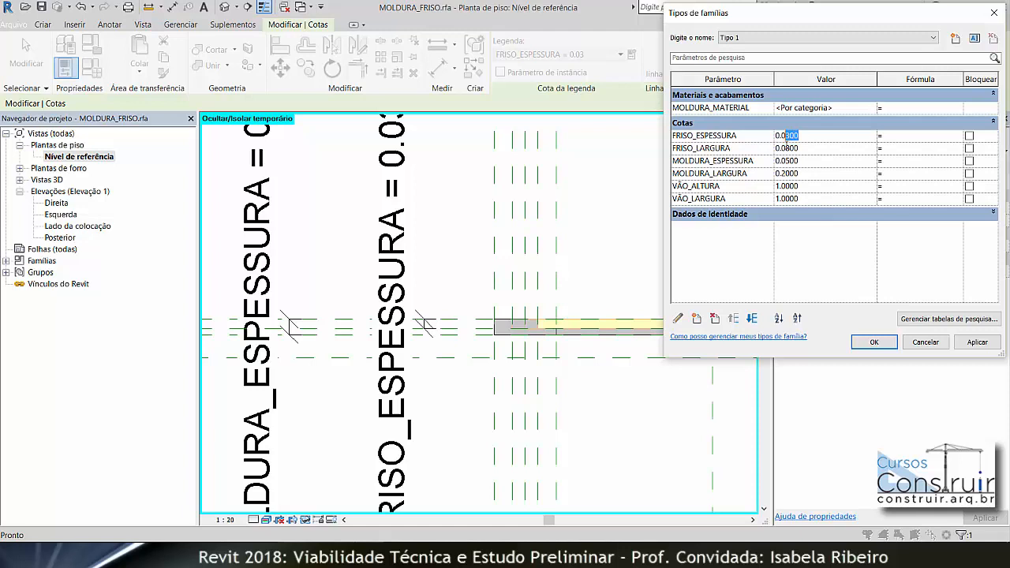
pyautogui.write('2')
pyautogui.click(979, 344)
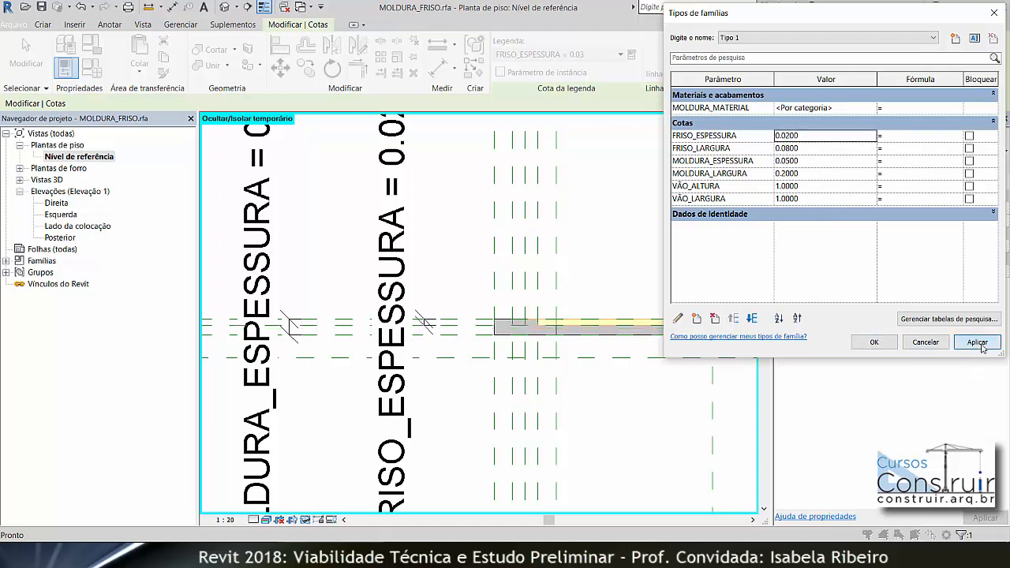
# - Test a deeper void by setting FRISO_ESPESSURA to 0.0400 and applying it
pyautogui.click(816, 137)
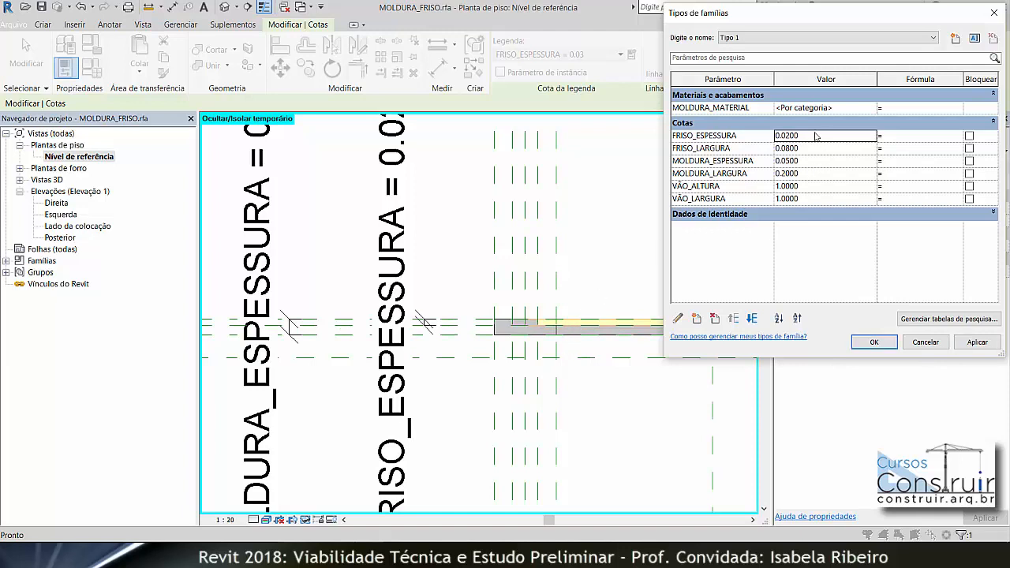
pyautogui.moveTo(798, 137); pyautogui.dragTo(786, 137)
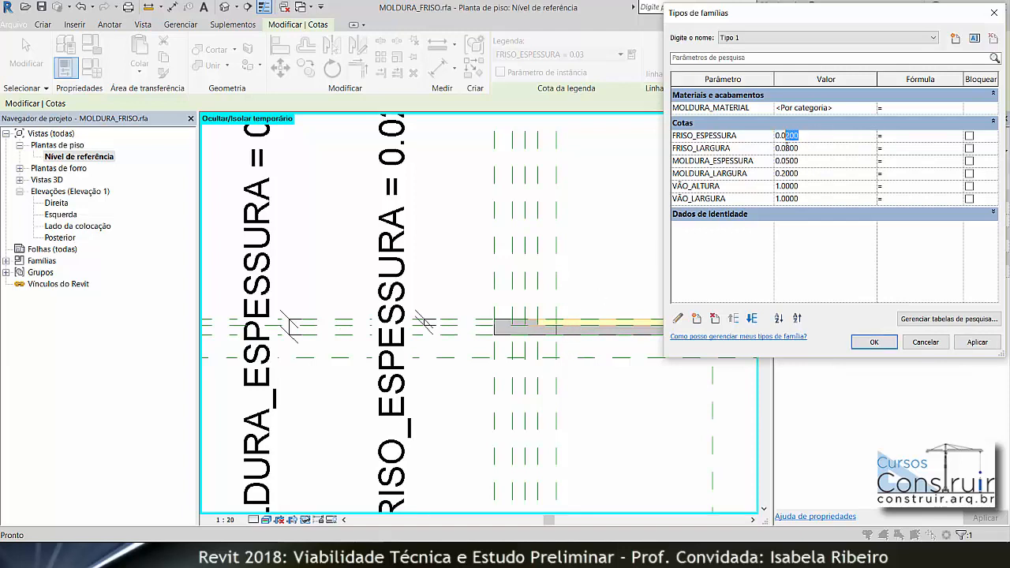
pyautogui.write('4')
pyautogui.click(967, 343)
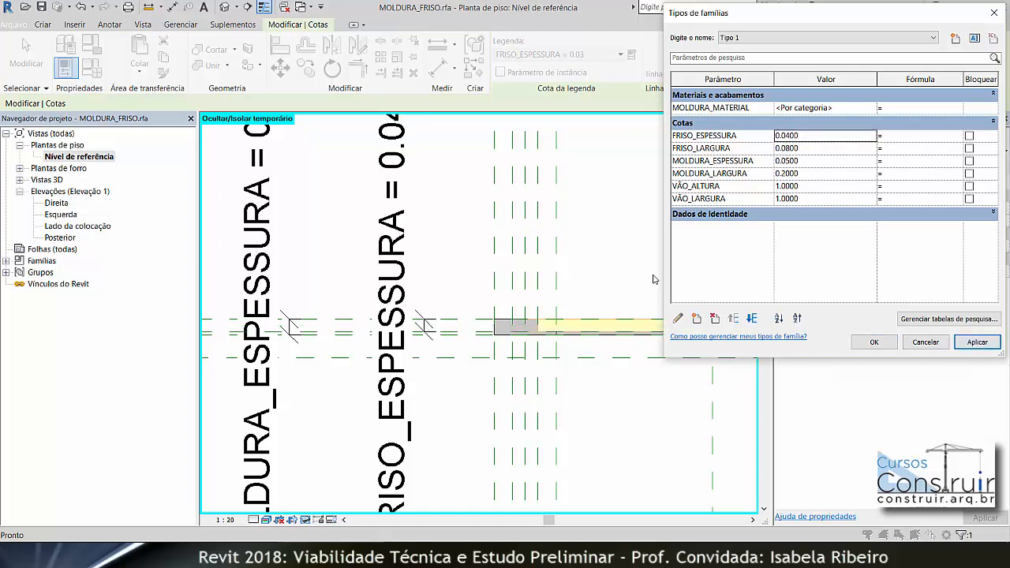
# - Return FRISO_ESPESSURA to 0.02, apply it, and accept the family types
pyautogui.moveTo(803, 137); pyautogui.dragTo(789, 137)
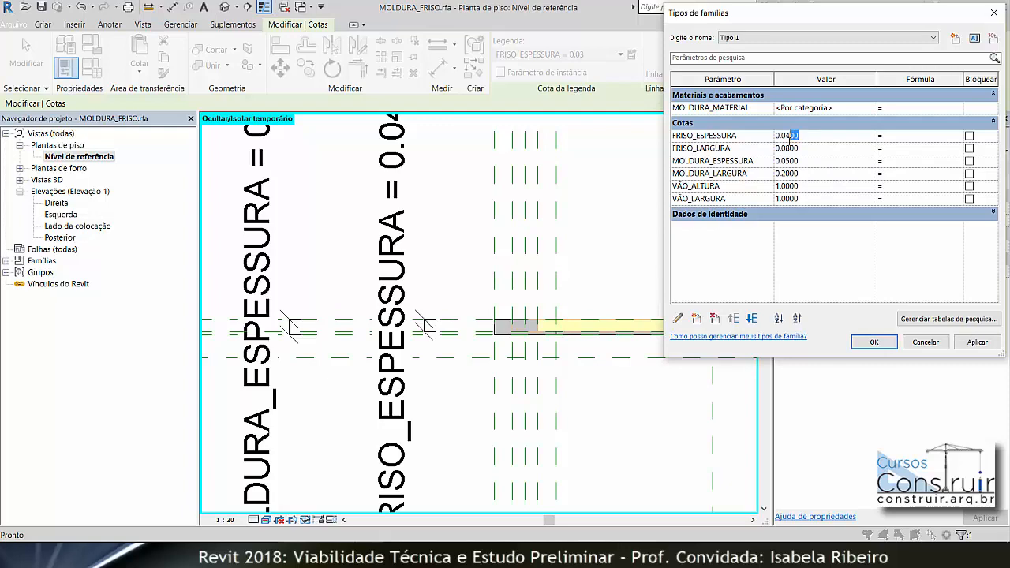
pyautogui.write('2')
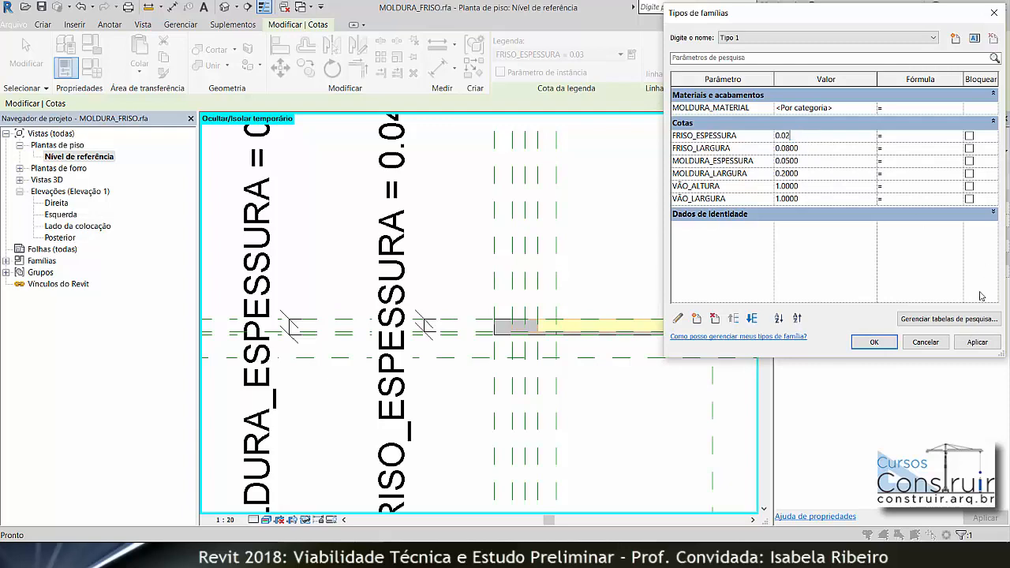
pyautogui.click(972, 342)
pyautogui.click(874, 342)
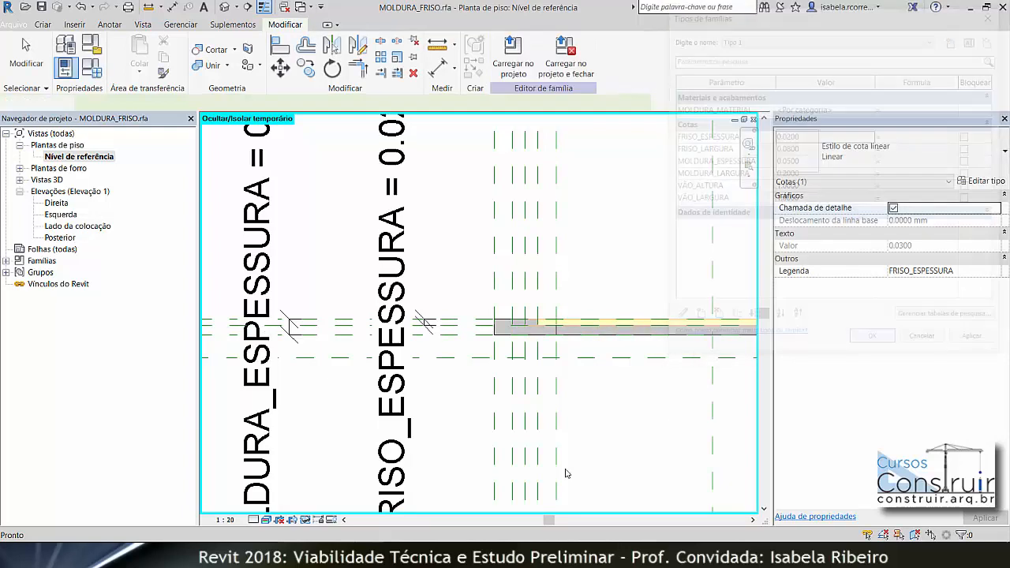
# - Open the Vista 1 3D view and set its visual style to Realista
pyautogui.scroll(-2, 457, 403)
pyautogui.scroll(-1, 483, 387)
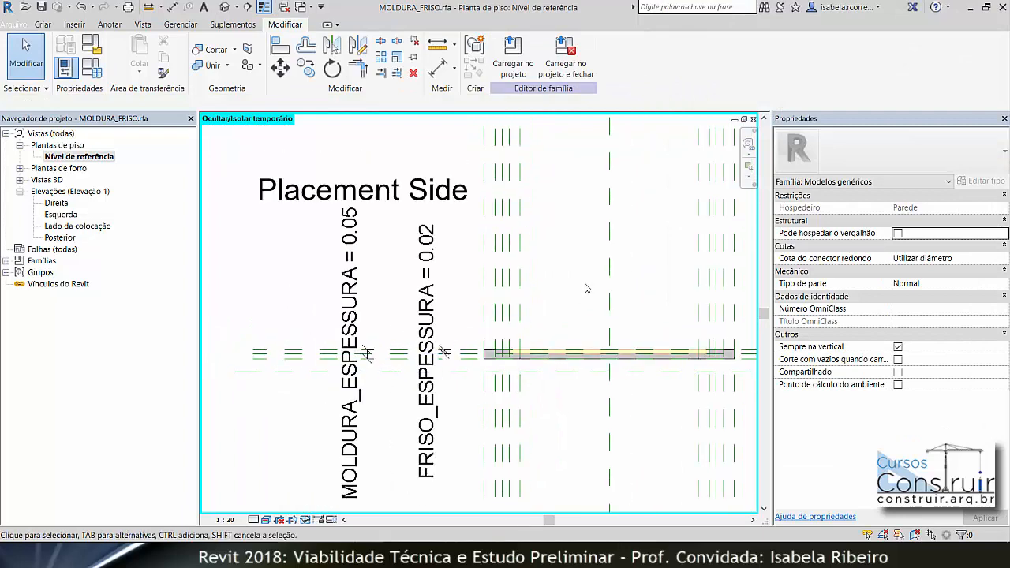
pyautogui.click(19, 180)
pyautogui.doubleClick(56, 190)
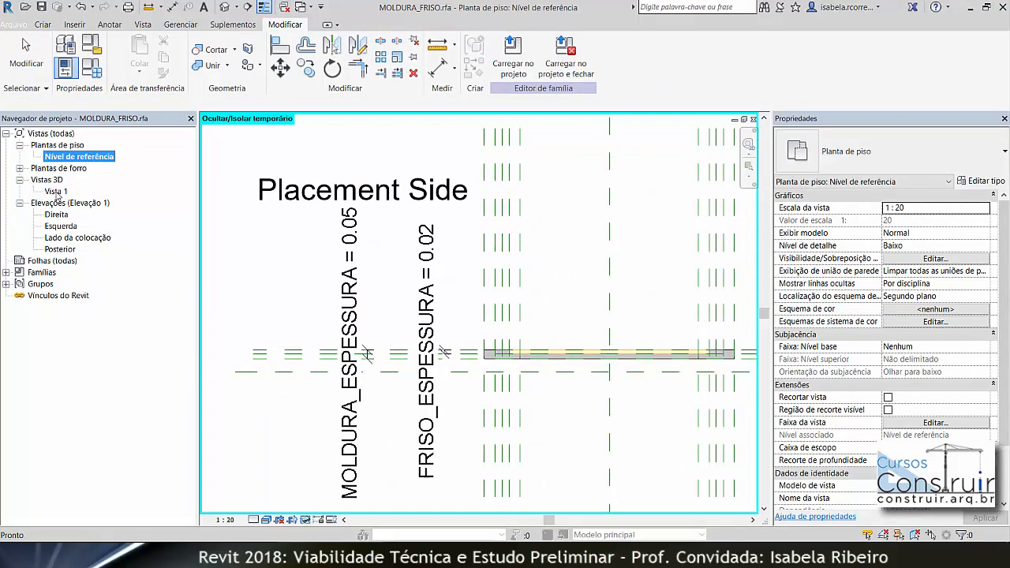
pyautogui.click(267, 519)
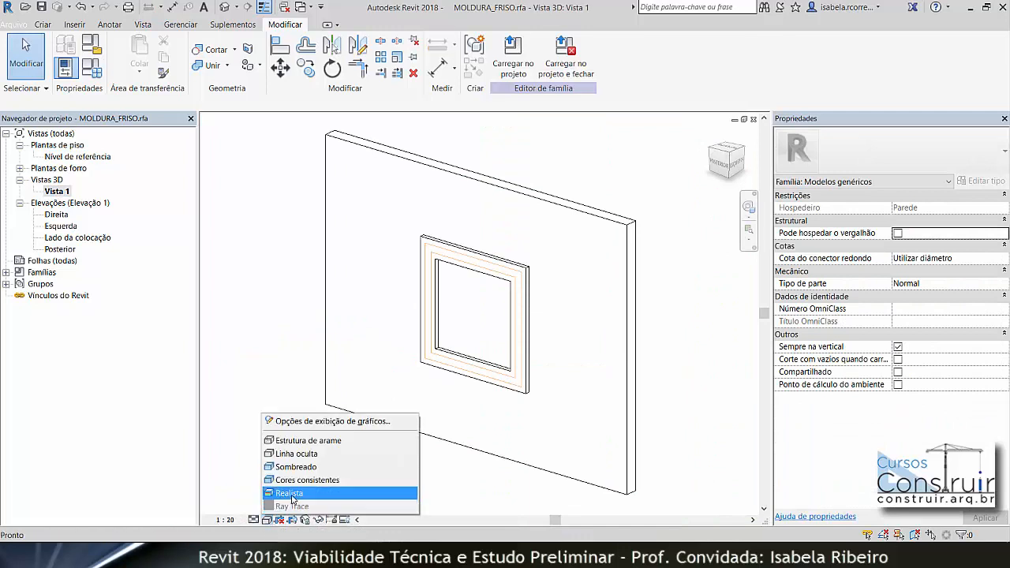
pyautogui.click(300, 495)
# - Cut the window frame extrusion with the frieze void using Cut Geometry
pyautogui.scroll(5, 538, 268)
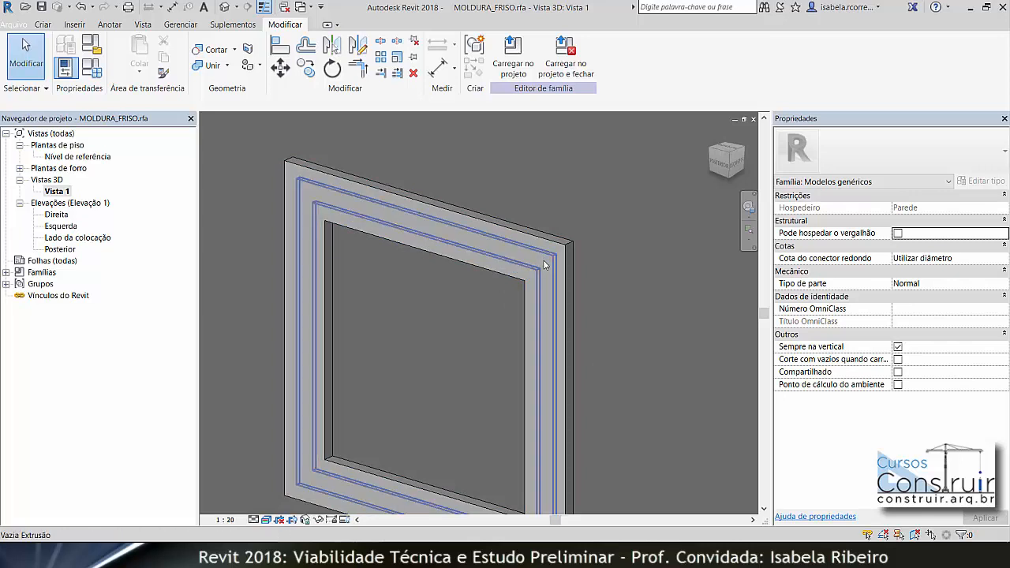
pyautogui.scroll(4, 544, 264)
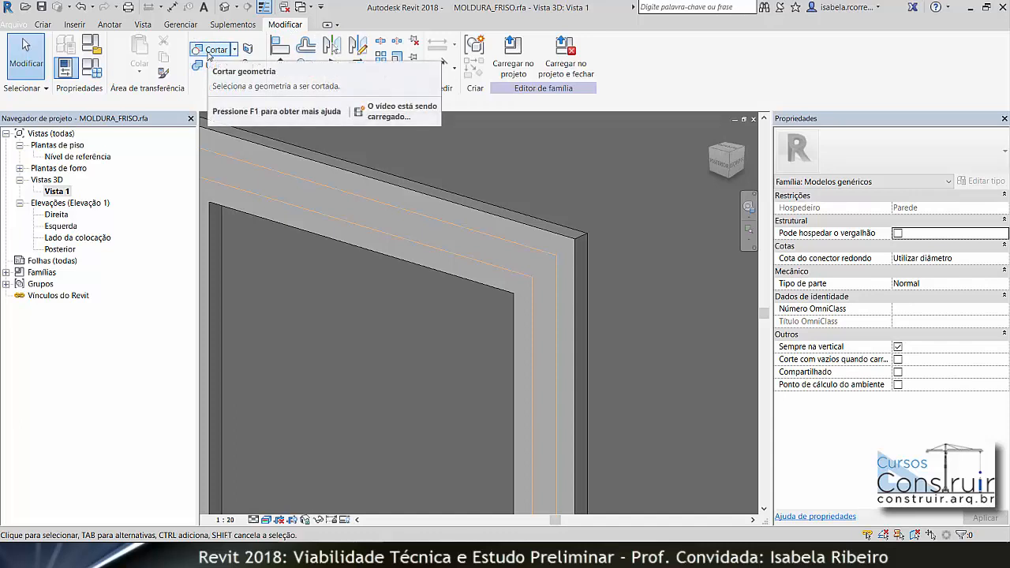
pyautogui.click(210, 50)
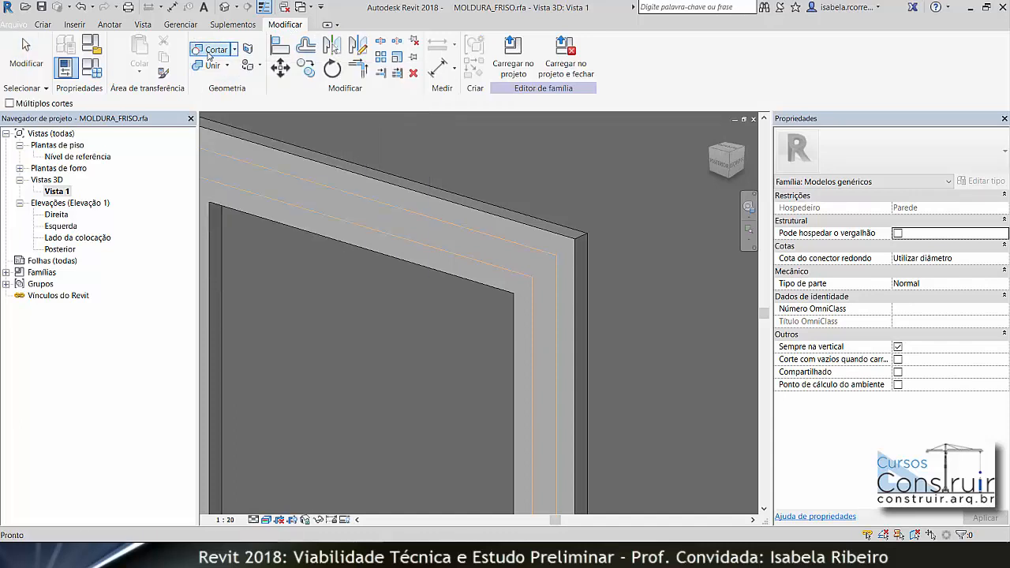
pyautogui.click(336, 219)
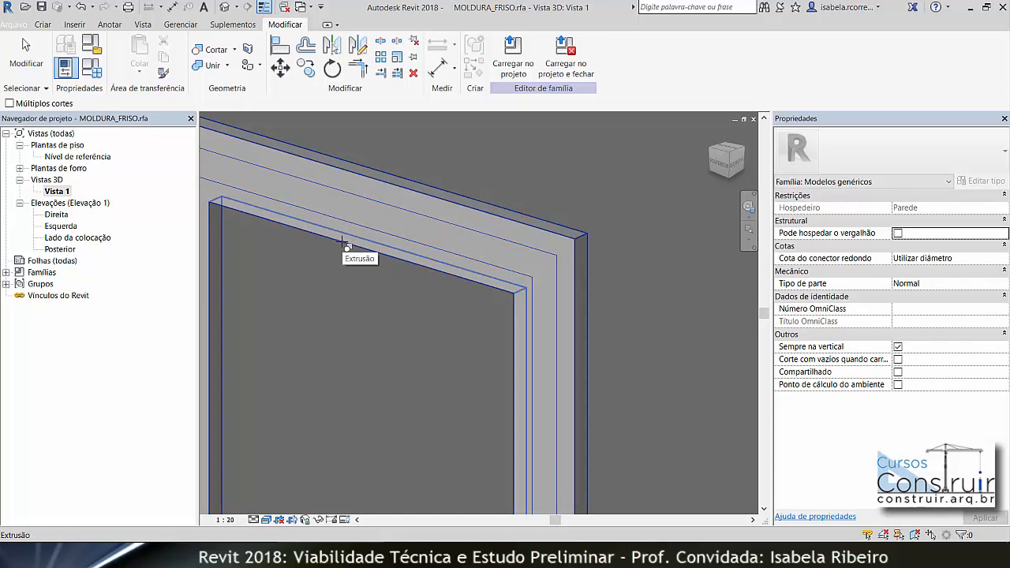
pyautogui.click(345, 240)
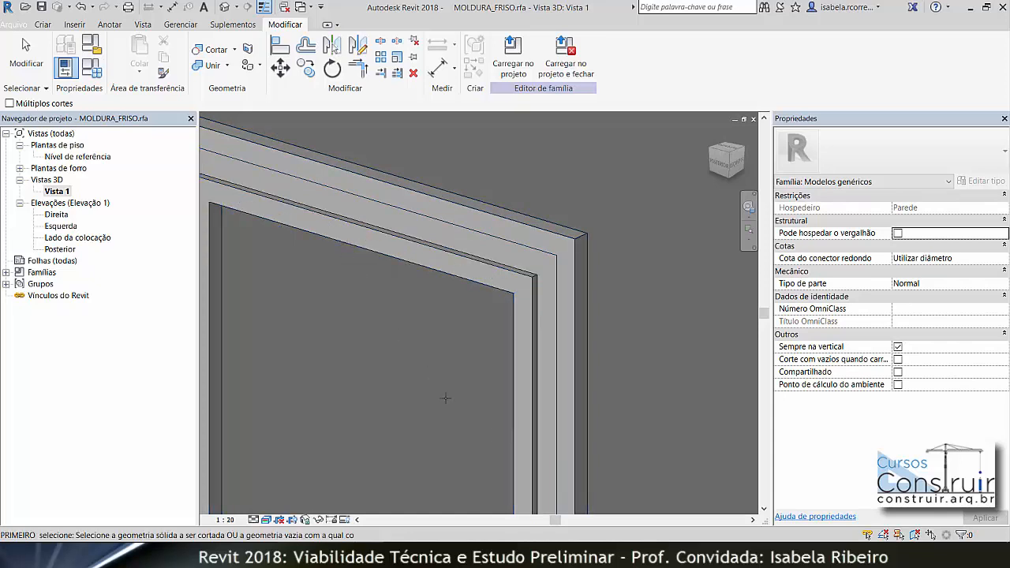
pyautogui.scroll(2, 564, 265)
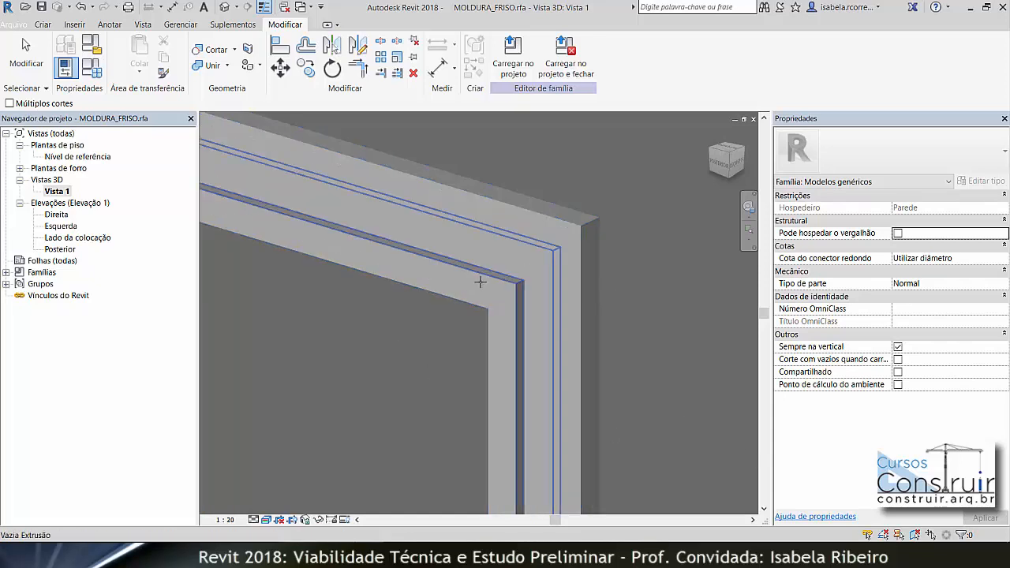
pyautogui.scroll(-4, 556, 264)
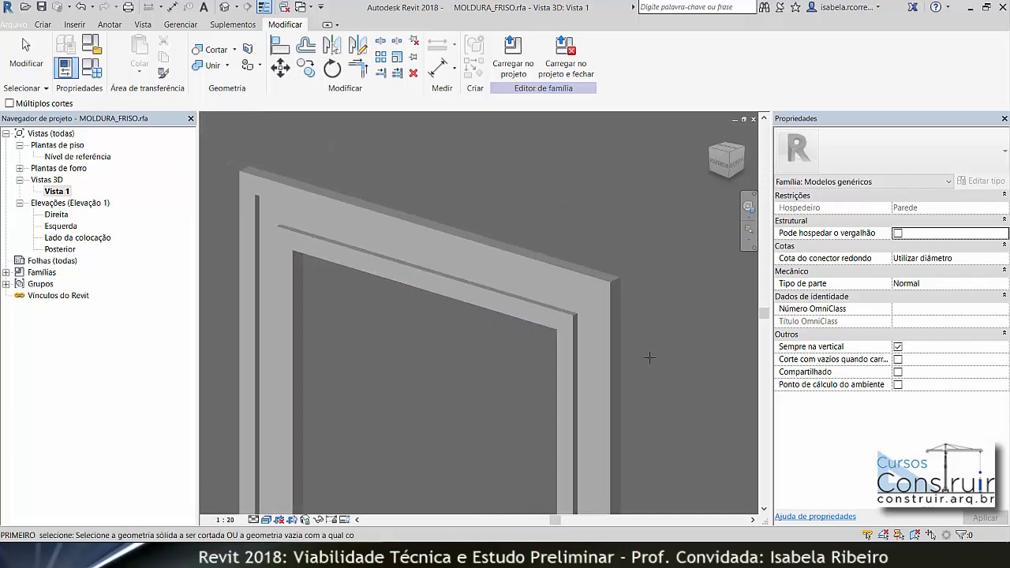
# - In the family types, apply FRISO_ESPESSURA values of 0.03 and 0.04 to test the depth of the cut frieze
pyautogui.click(91, 67)
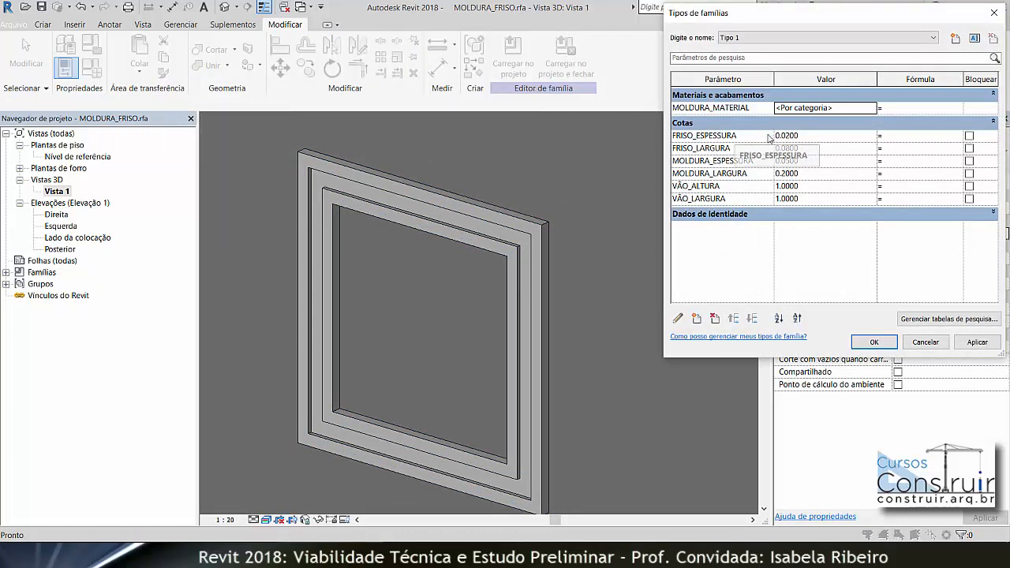
pyautogui.click(808, 136)
pyautogui.moveTo(808, 136); pyautogui.dragTo(787, 138)
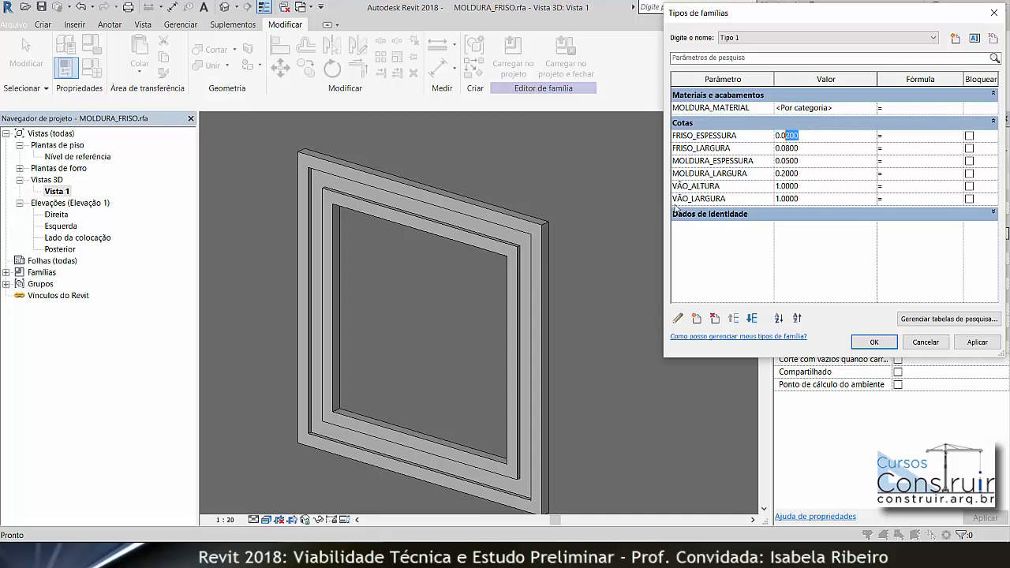
pyautogui.write('3')
pyautogui.click(975, 341)
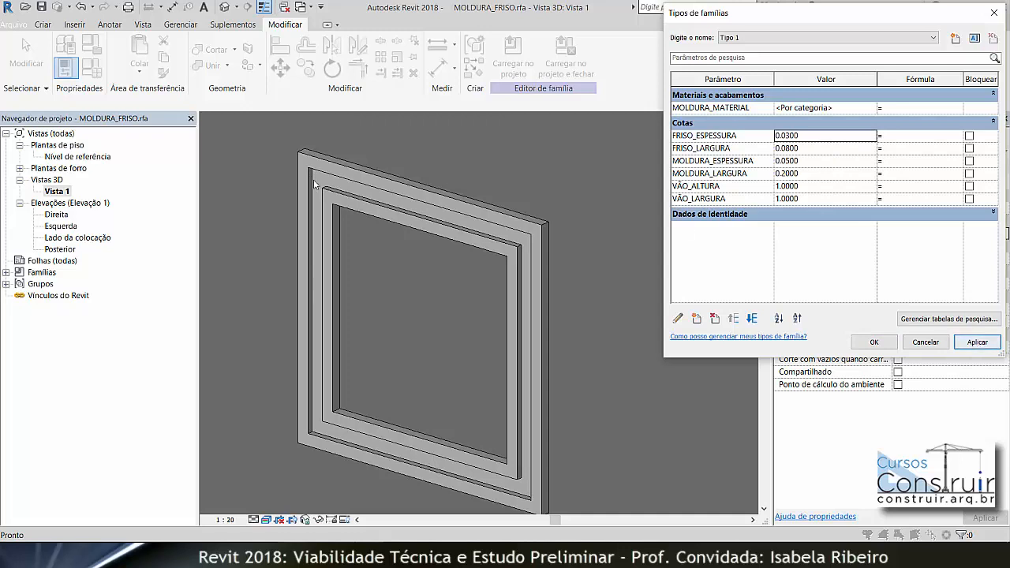
pyautogui.moveTo(804, 136); pyautogui.dragTo(784, 141)
pyautogui.write('4')
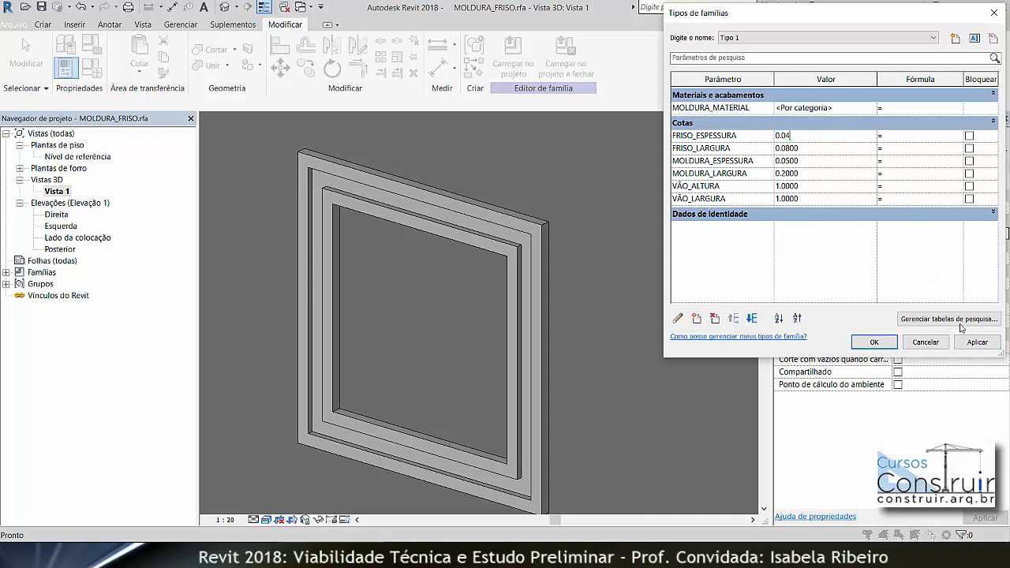
pyautogui.click(975, 342)
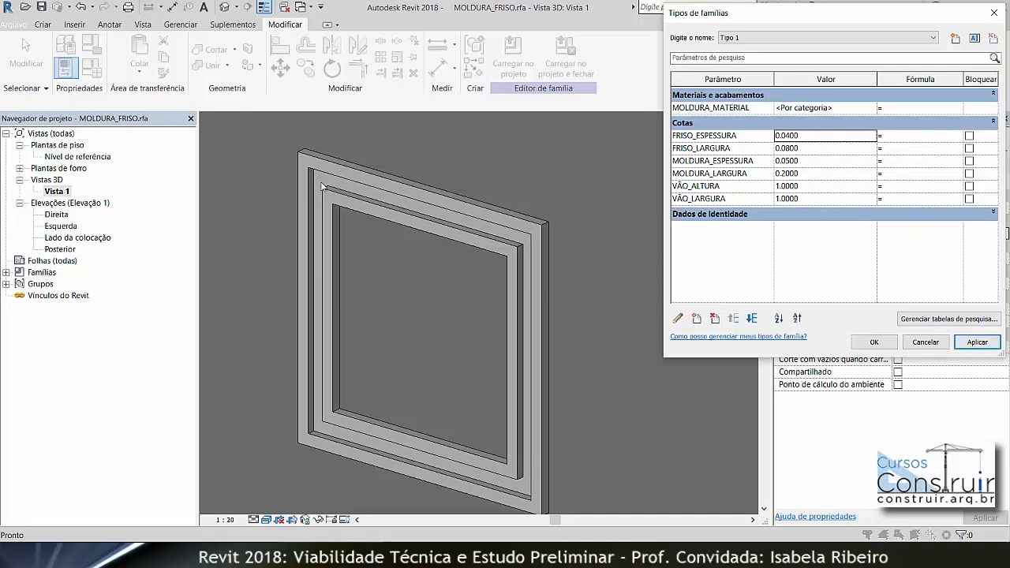
# - Set FRISO_LARGURA to 0.04 and apply it
pyautogui.click(799, 149)
pyautogui.moveTo(799, 148); pyautogui.dragTo(784, 148)
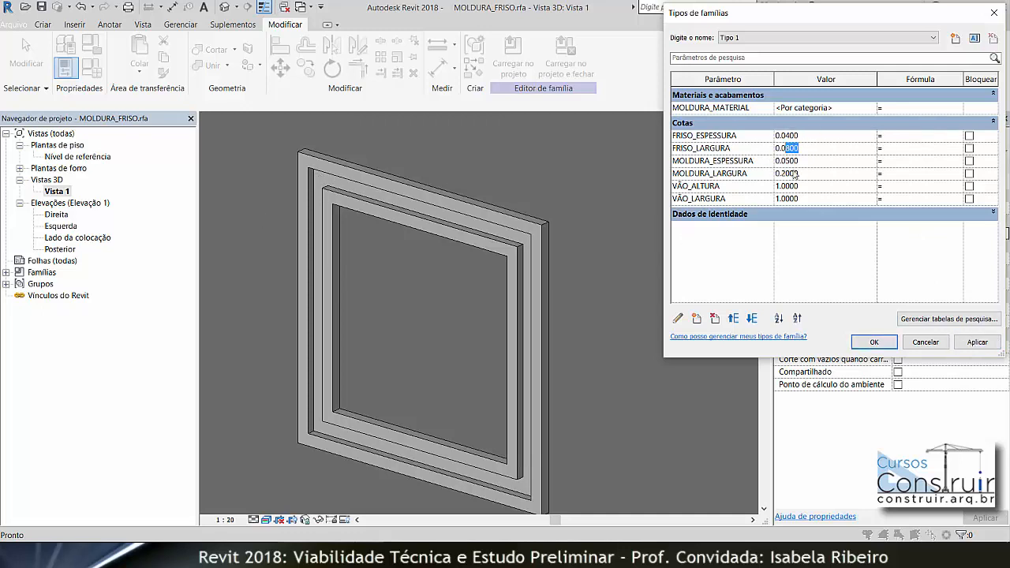
pyautogui.write('4')
pyautogui.click(976, 342)
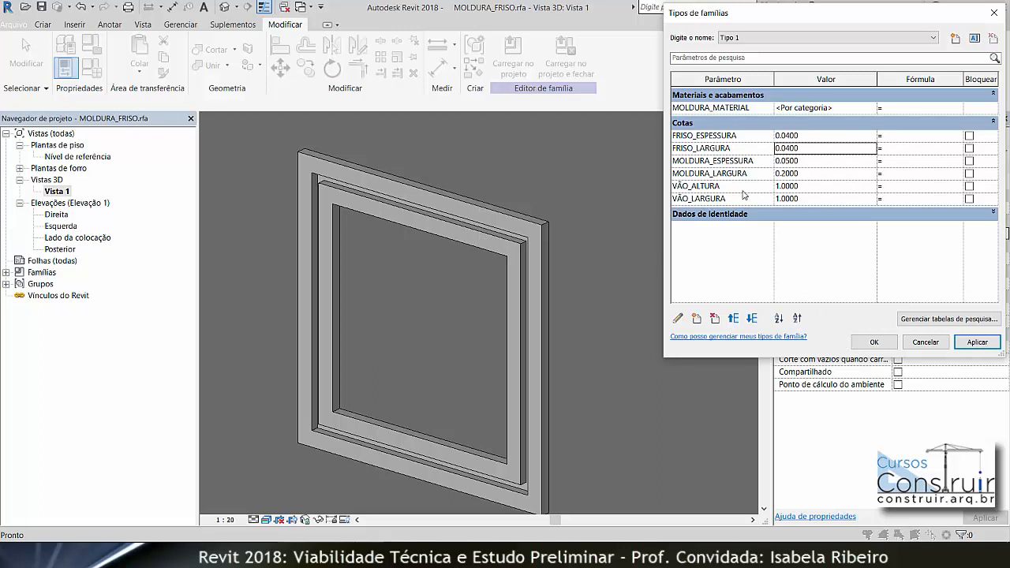
# - Test a narrower frame by setting MOLDURA_LARGURA to 0.1500 and applying it
pyautogui.click(815, 164)
pyautogui.click(798, 162)
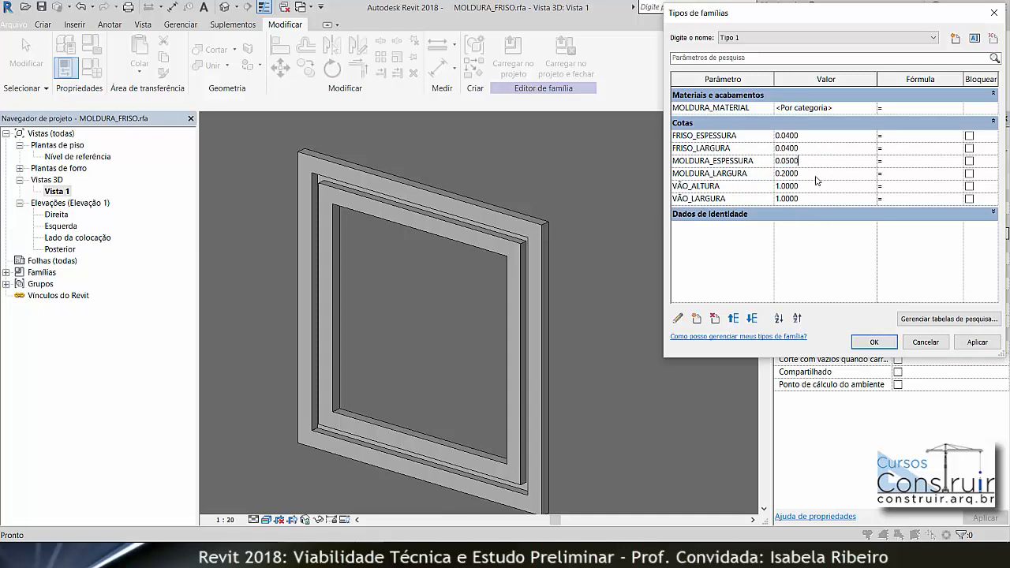
pyautogui.click(811, 175)
pyautogui.moveTo(811, 176); pyautogui.dragTo(783, 183)
pyautogui.write('1500')
pyautogui.click(977, 343)
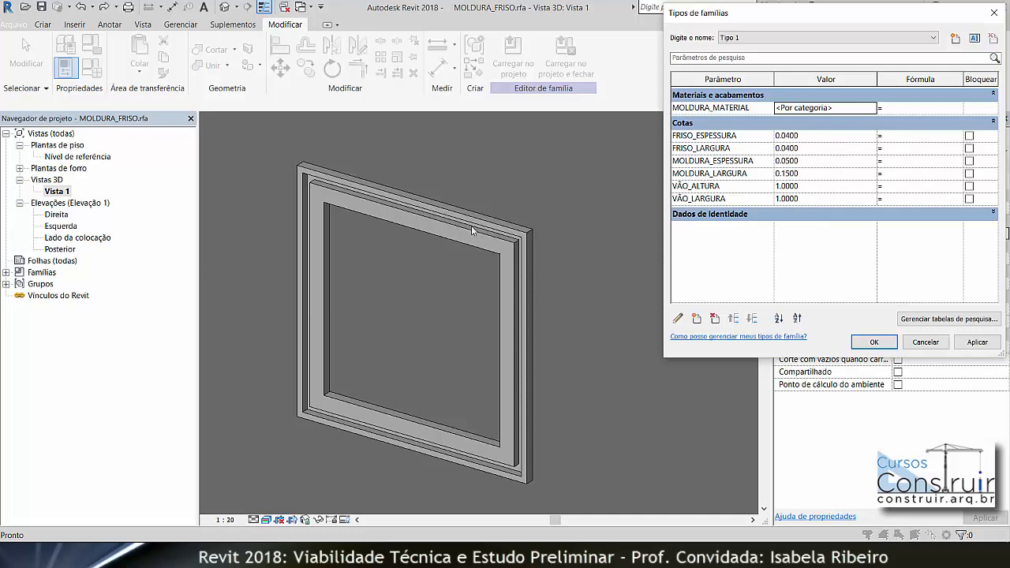
# - Test a wider frame by setting MOLDURA_LARGURA to 0.3 and applying it
pyautogui.click(812, 178)
pyautogui.moveTo(799, 173); pyautogui.dragTo(785, 182)
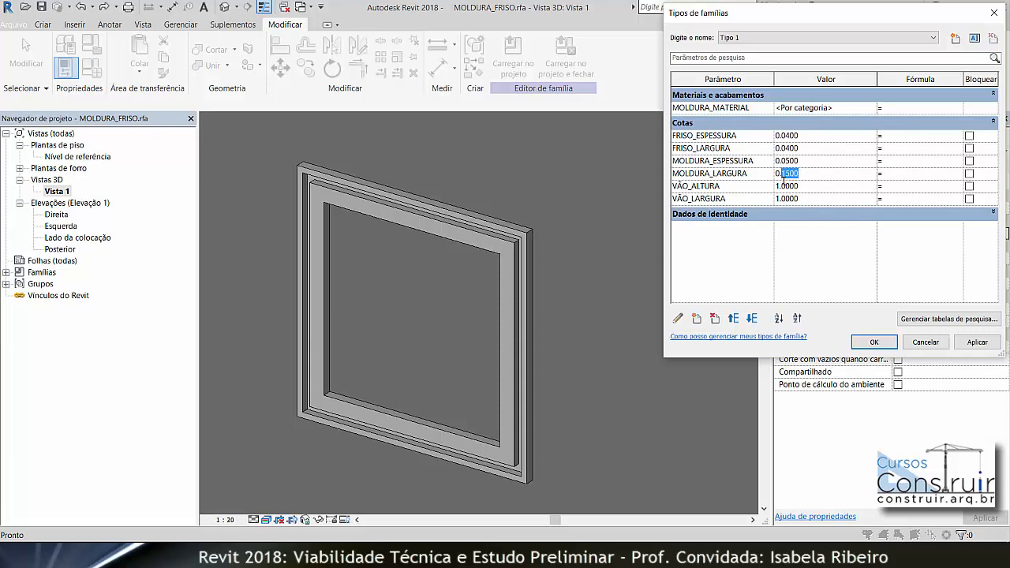
pyautogui.write('3')
pyautogui.click(977, 341)
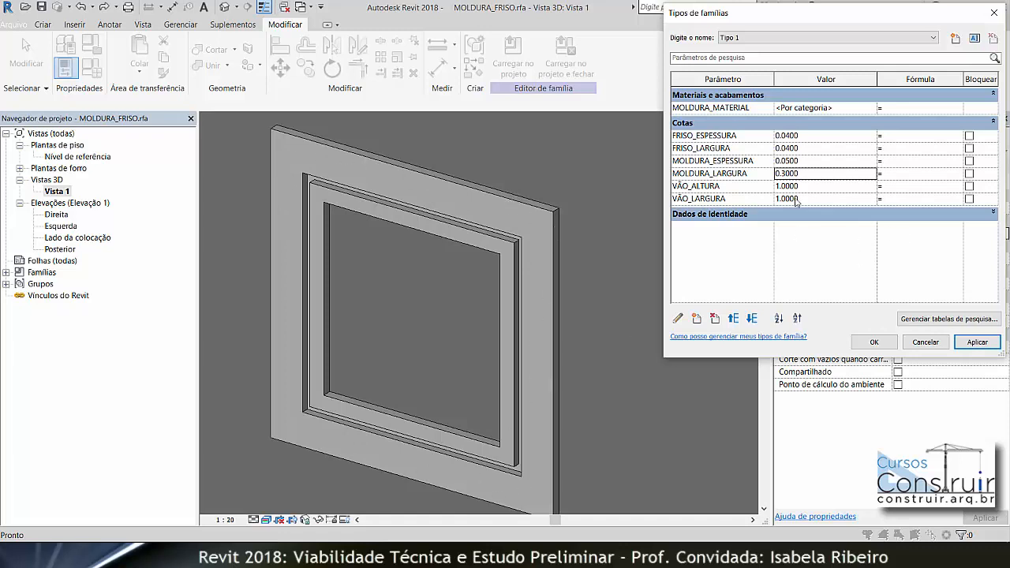
# - Return MOLDURA_LARGURA to 0.2, apply it, and accept the family types
pyautogui.moveTo(799, 173); pyautogui.dragTo(785, 182)
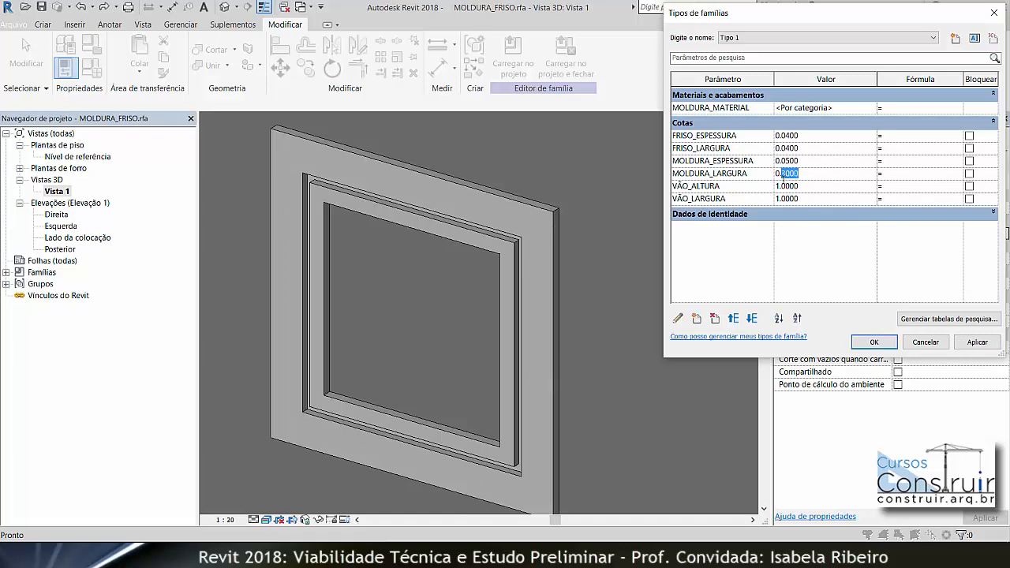
pyautogui.write('2')
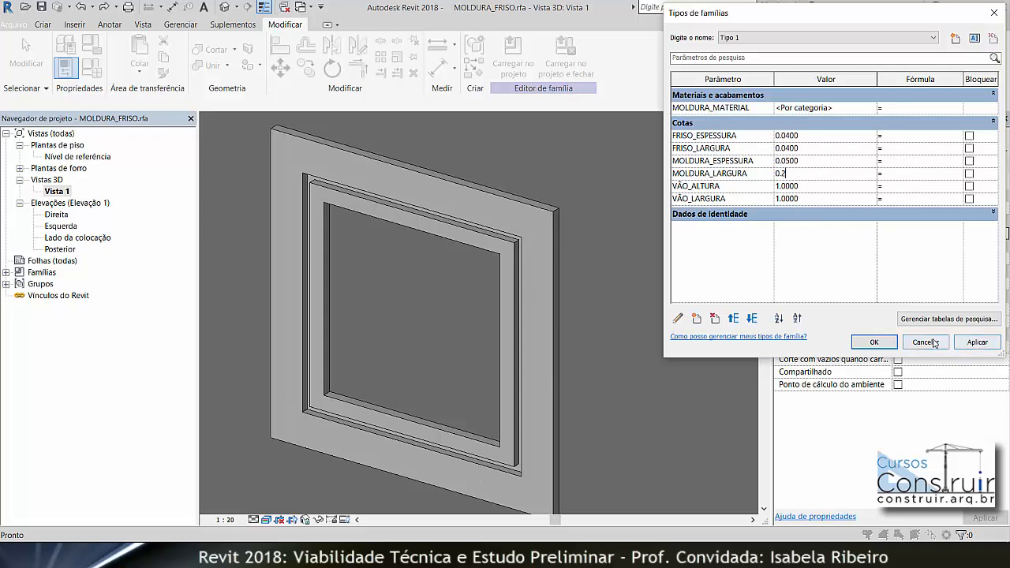
pyautogui.click(975, 341)
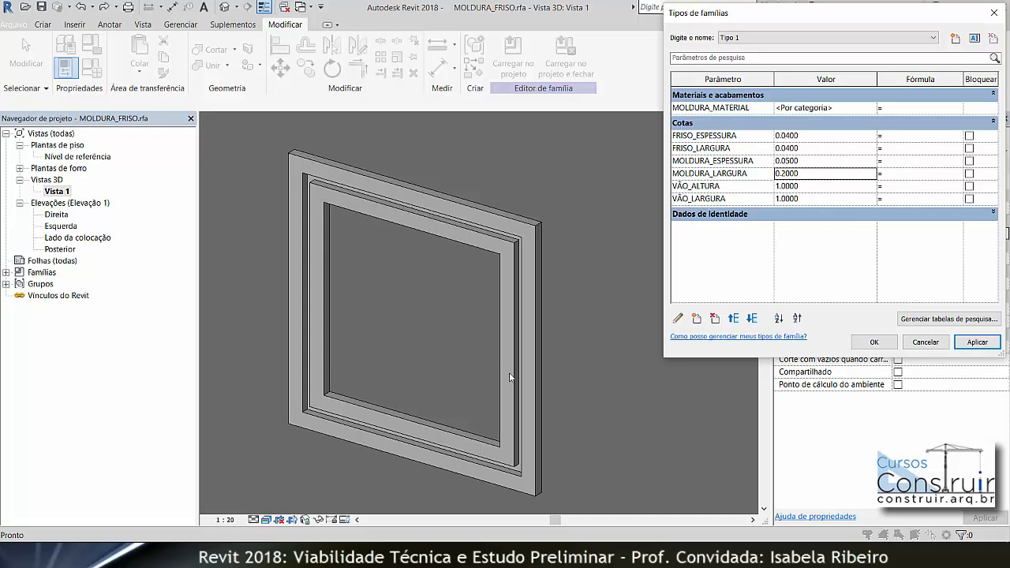
pyautogui.click(887, 345)
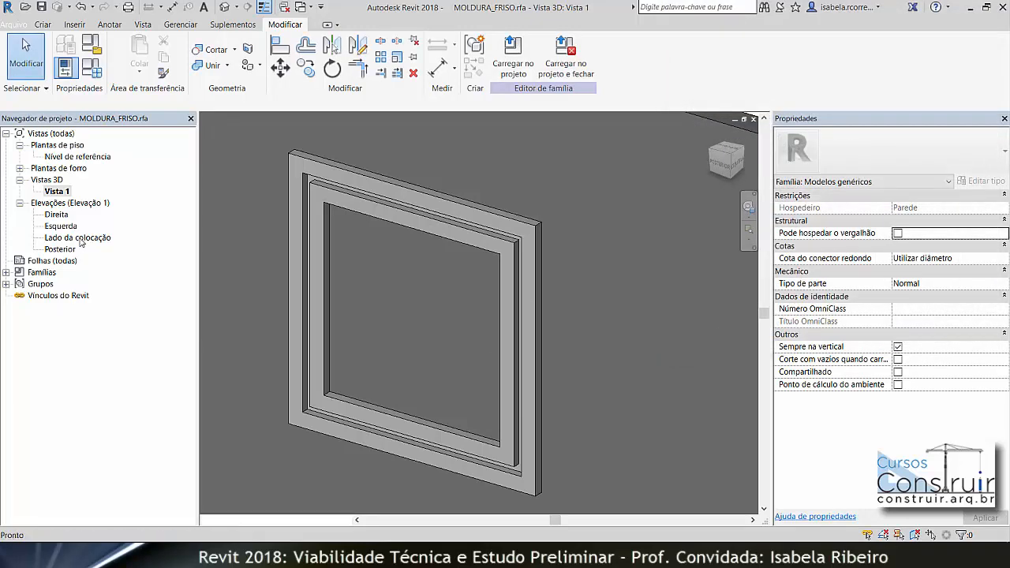
# - Open the Lado da colocação elevation and reset its temporary hide/isolate
pyautogui.doubleClick(79, 239)
pyautogui.scroll(-1, 620, 421)
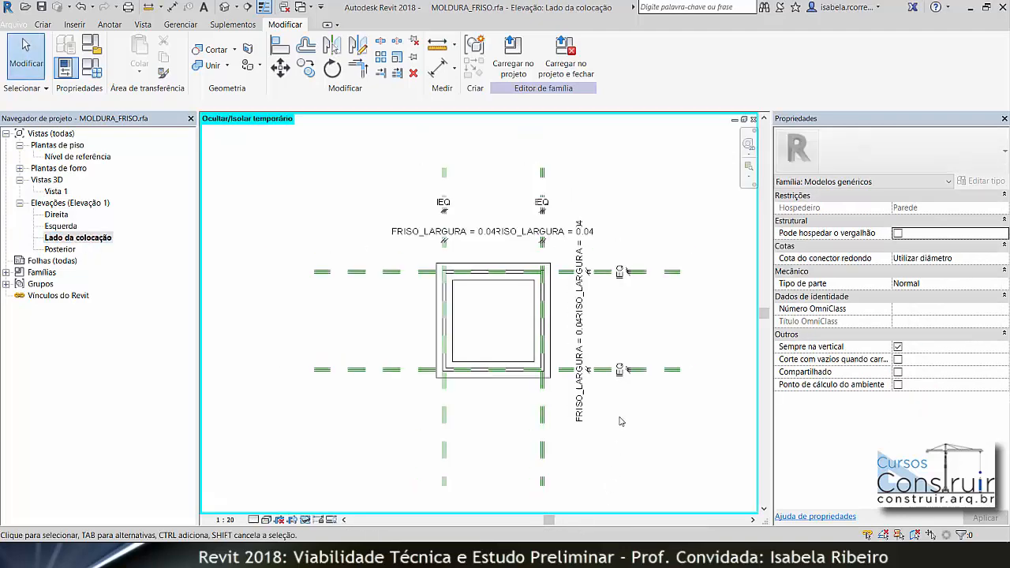
pyautogui.moveTo(626, 422); pyautogui.dragTo(616, 416, button='middle')
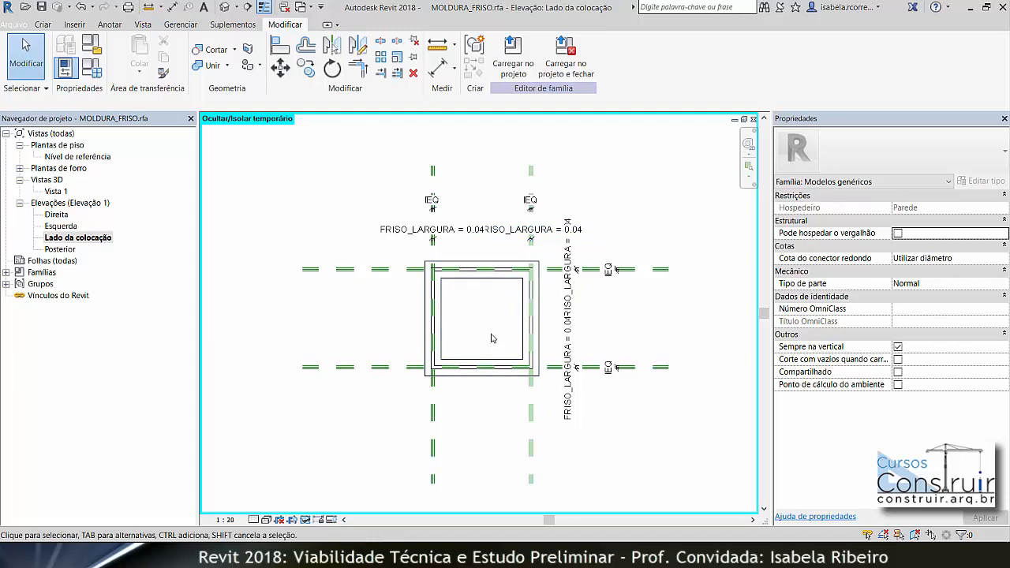
pyautogui.press('h')
pyautogui.press('r')
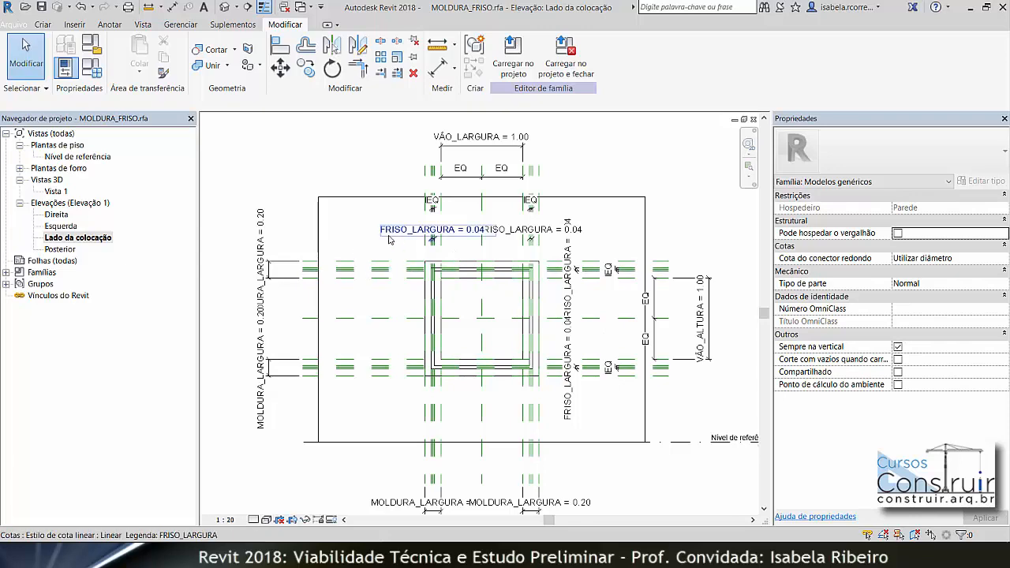
# - Add an aligned dimension below the frame across the outer, frieze centre and inner reference planes of its right side, with an EQ constraint
pyautogui.scroll(3, 388, 239)
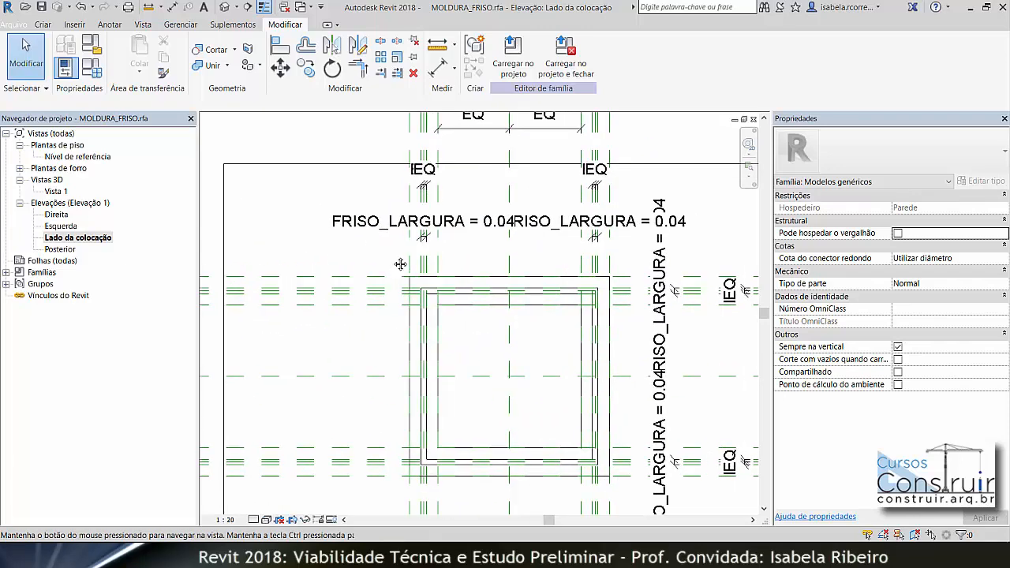
pyautogui.moveTo(401, 264); pyautogui.dragTo(376, 80, button='middle')
pyautogui.scroll(-3, 460, 399)
pyautogui.moveTo(496, 363); pyautogui.dragTo(505, 385, button='middle')
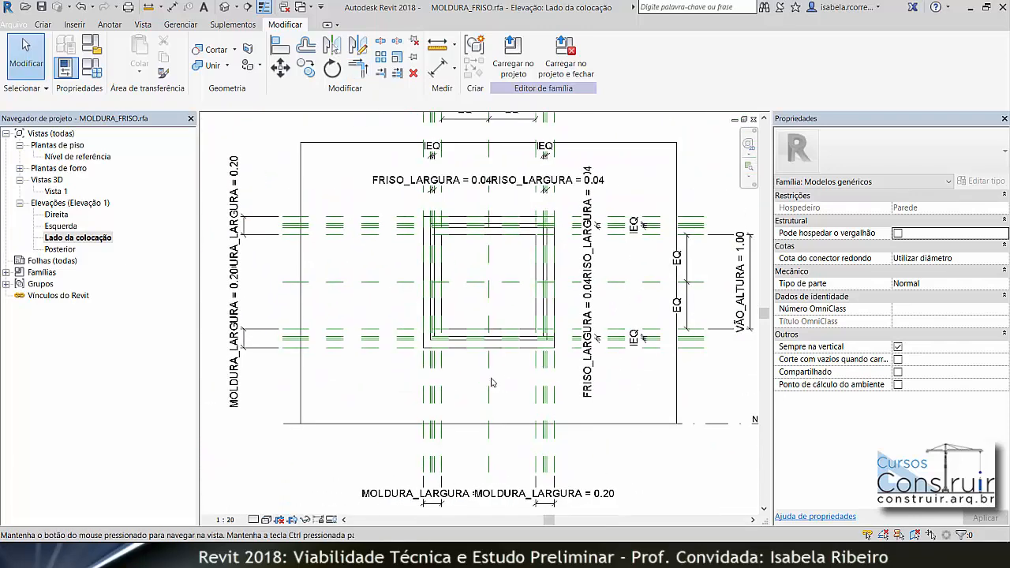
pyautogui.scroll(1, 478, 388)
pyautogui.scroll(-1, 551, 324)
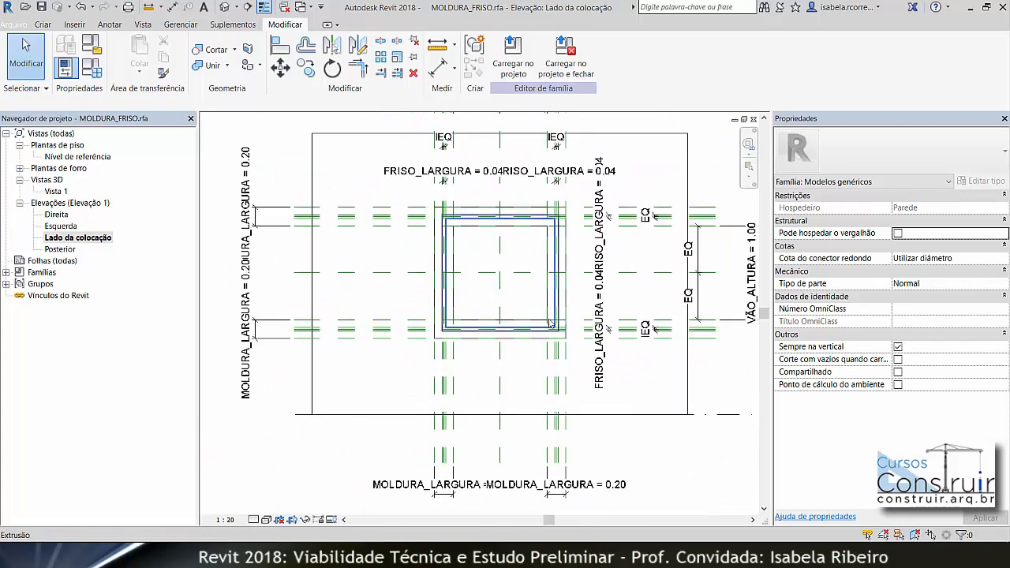
pyautogui.scroll(4, 547, 376)
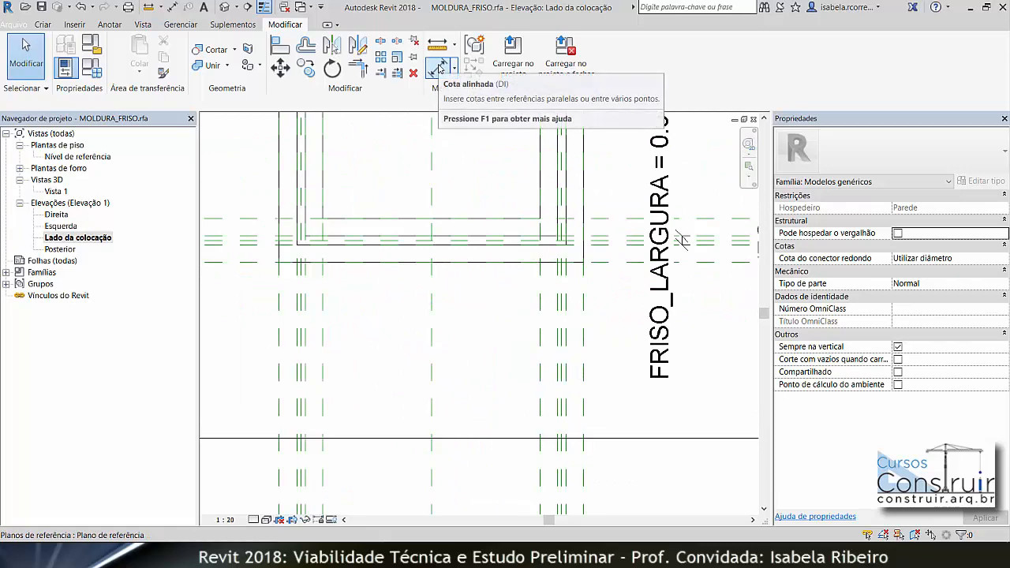
pyautogui.click(440, 68)
pyautogui.scroll(4, 588, 292)
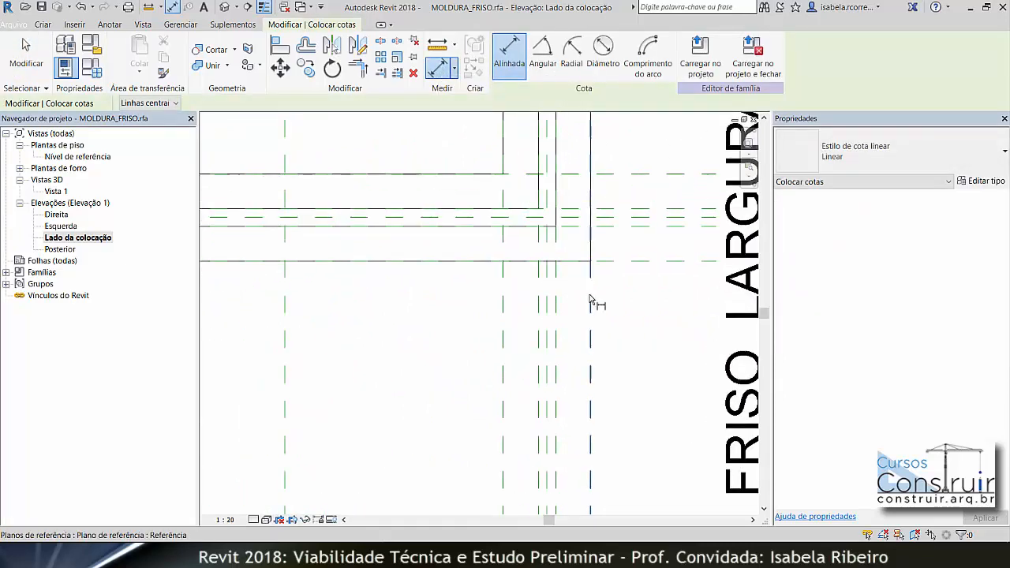
pyautogui.scroll(-5, 595, 292)
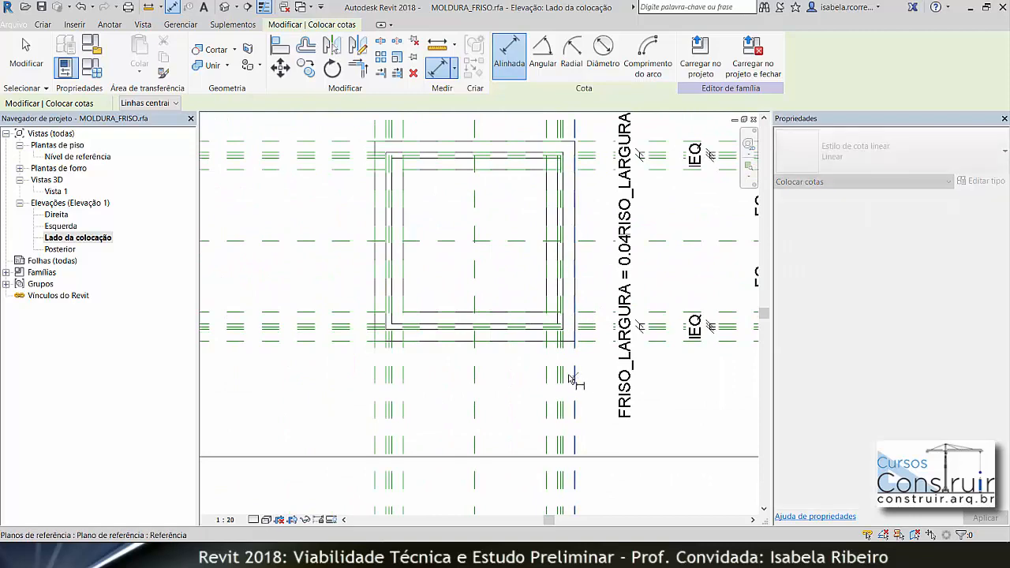
pyautogui.scroll(3, 574, 379)
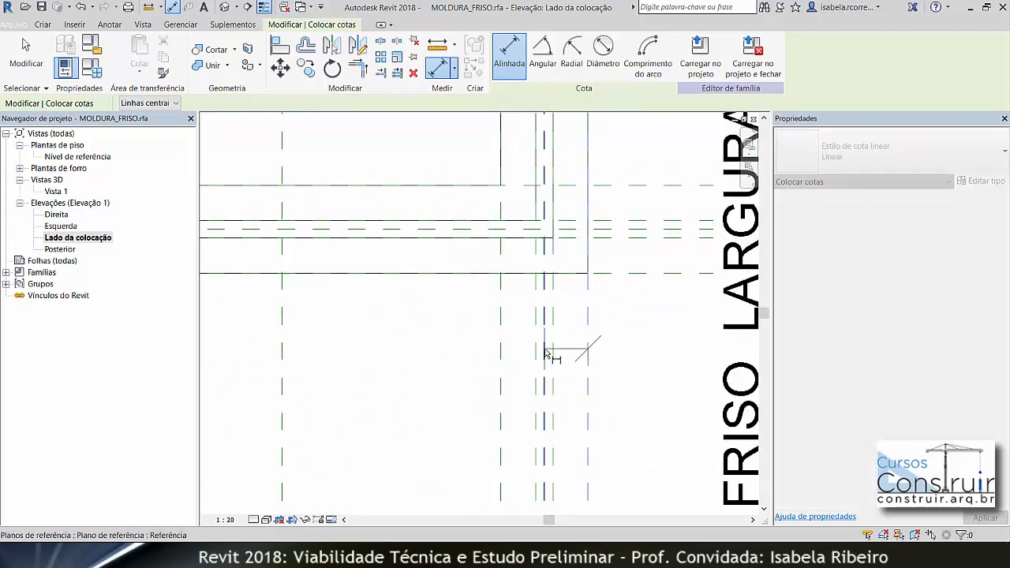
pyautogui.click(544, 352)
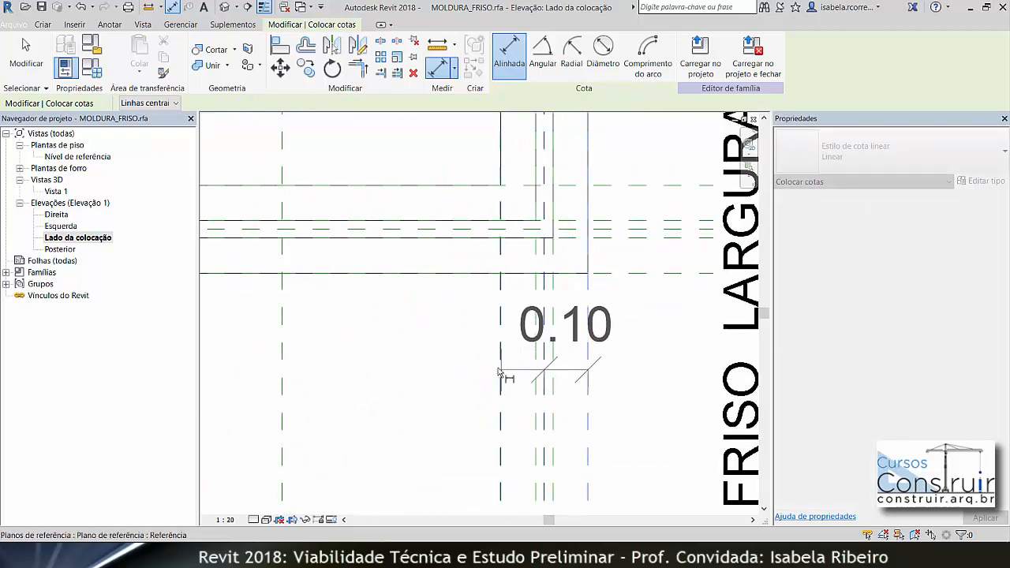
pyautogui.click(502, 367)
pyautogui.scroll(-3, 476, 365)
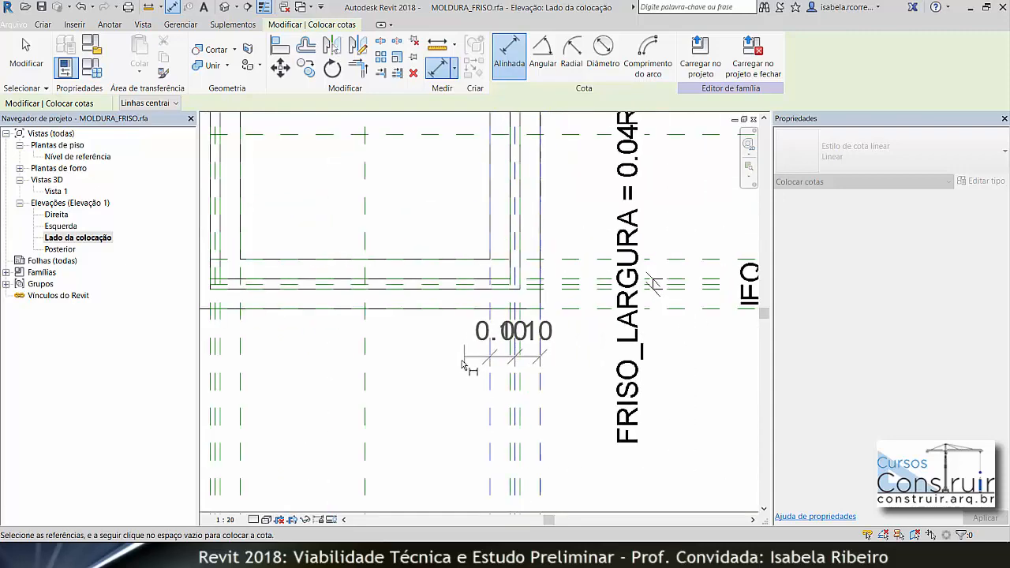
pyautogui.click(444, 388)
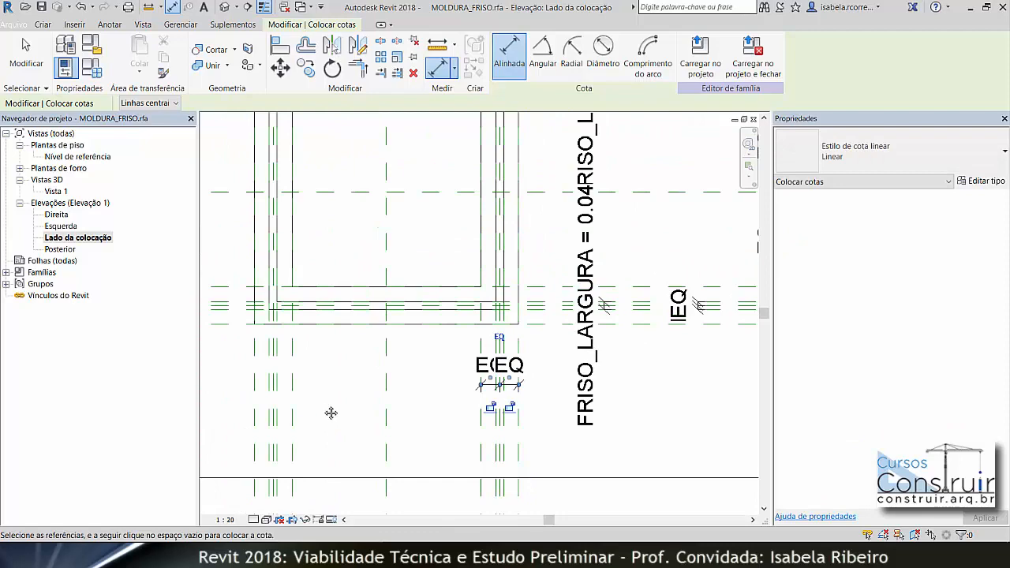
# - Change the Lado da colocação elevation from its line-only display to a visual style with filled surfaces
pyautogui.moveTo(329, 413); pyautogui.dragTo(441, 395, button='middle')
pyautogui.scroll(1, 423, 401)
pyautogui.scroll(3, 424, 399)
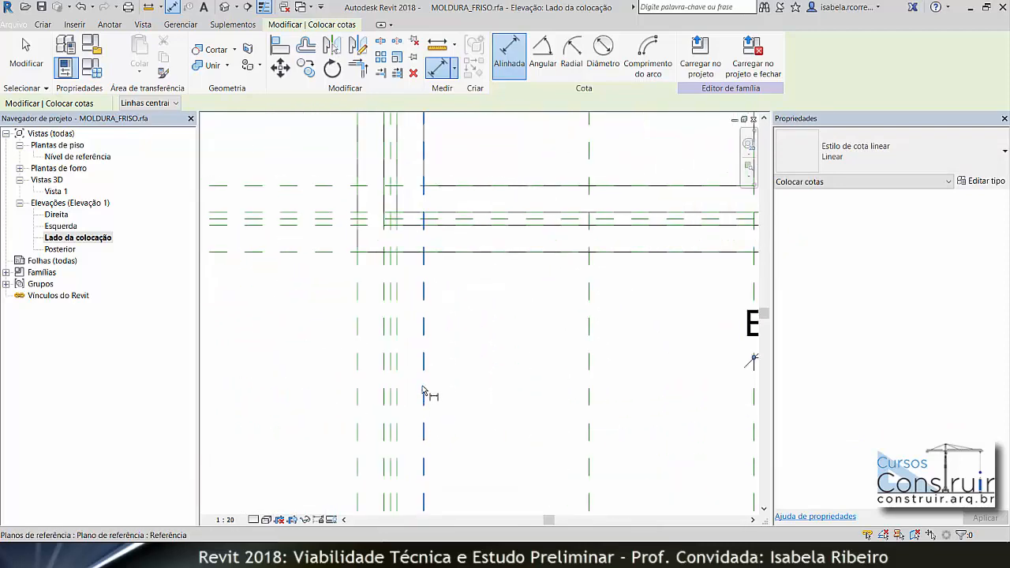
pyautogui.scroll(-4, 434, 393)
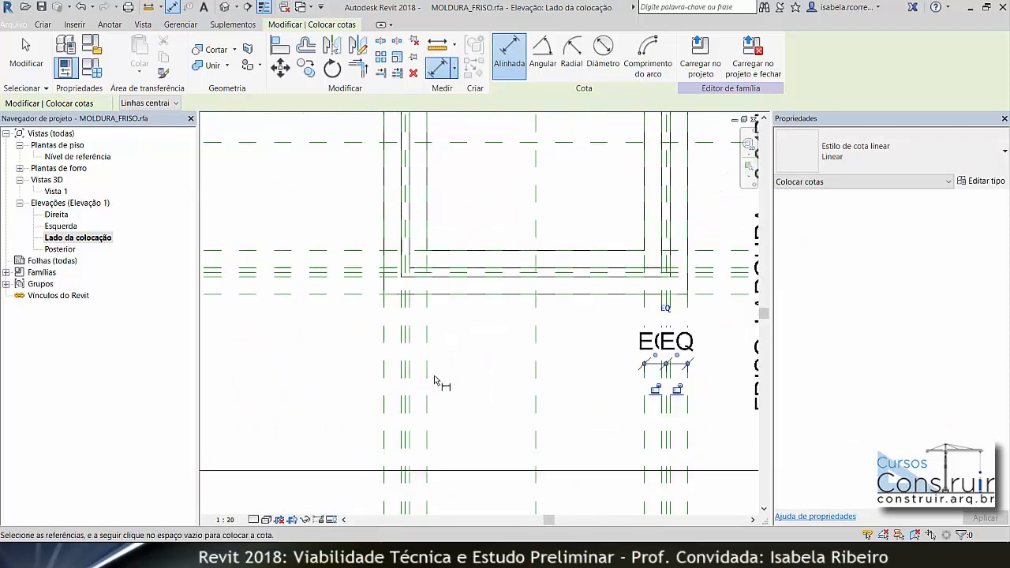
pyautogui.click(267, 520)
pyautogui.click(289, 492)
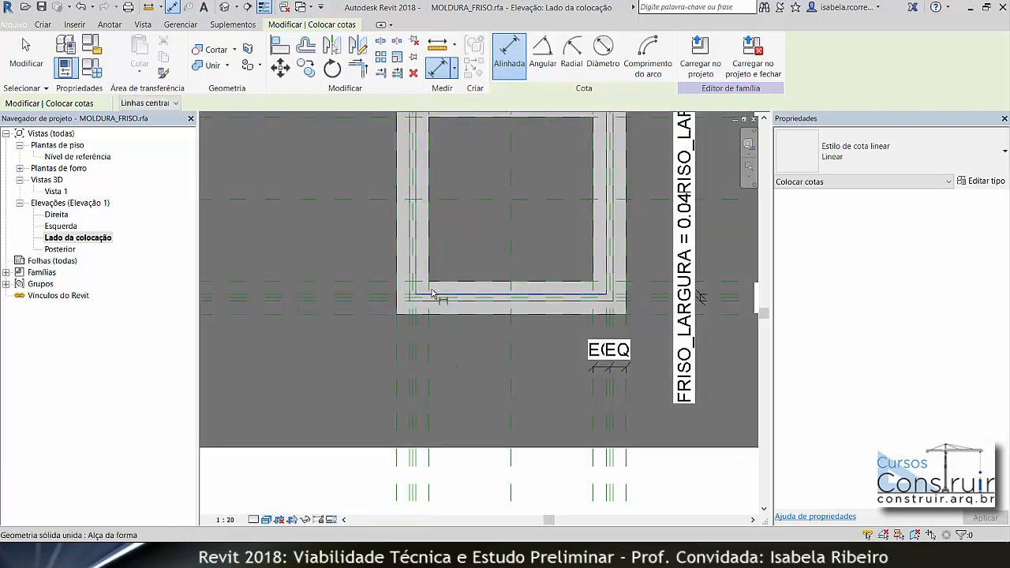
# - Add an aligned dimension below the frame across the inner, frieze centre and outer reference planes of its left side, with an EQ constraint
pyautogui.scroll(2, 439, 294)
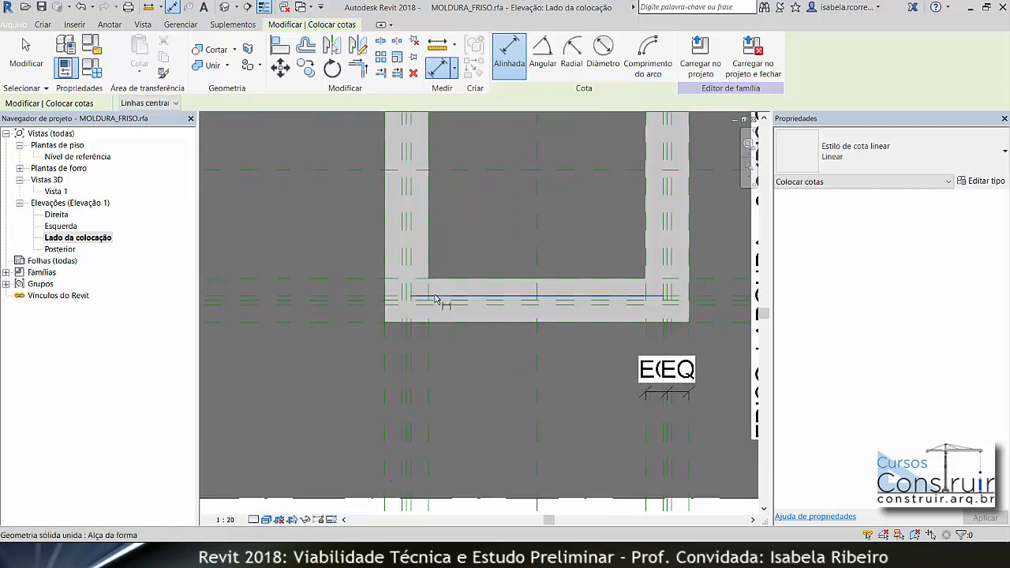
pyautogui.click(429, 355)
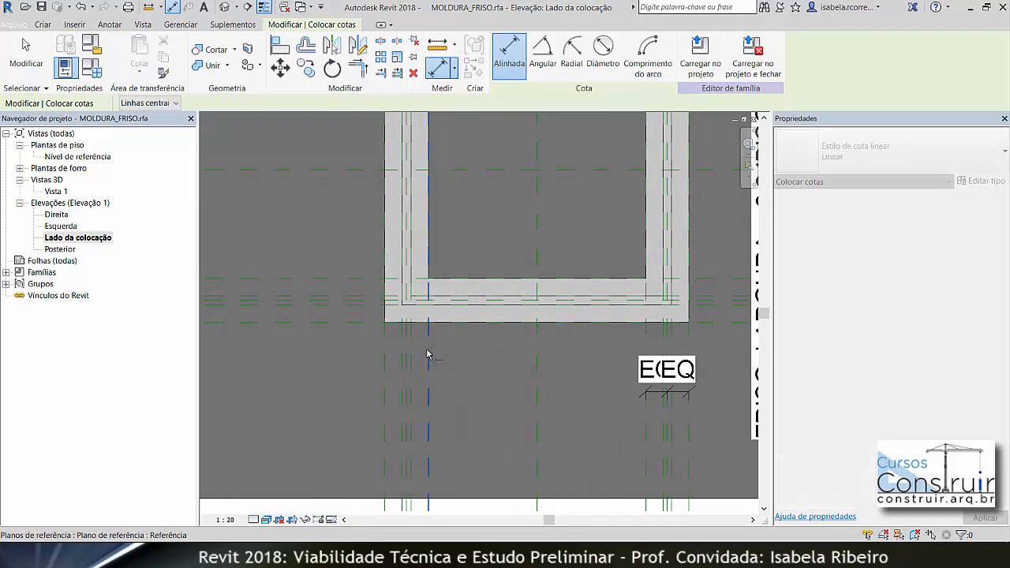
pyautogui.click(409, 355)
pyautogui.scroll(2, 405, 334)
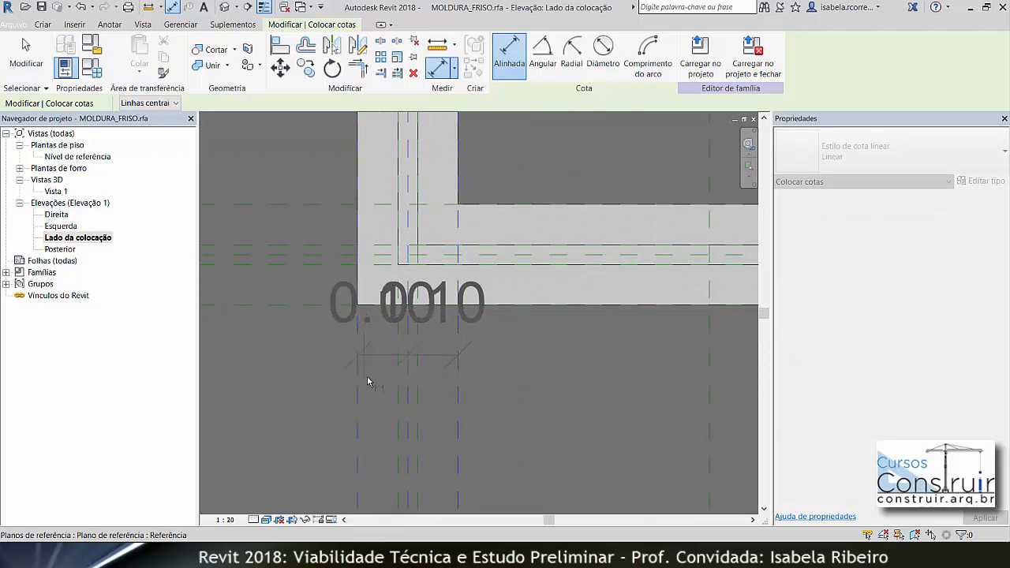
pyautogui.scroll(-3, 367, 395)
pyautogui.click(368, 435)
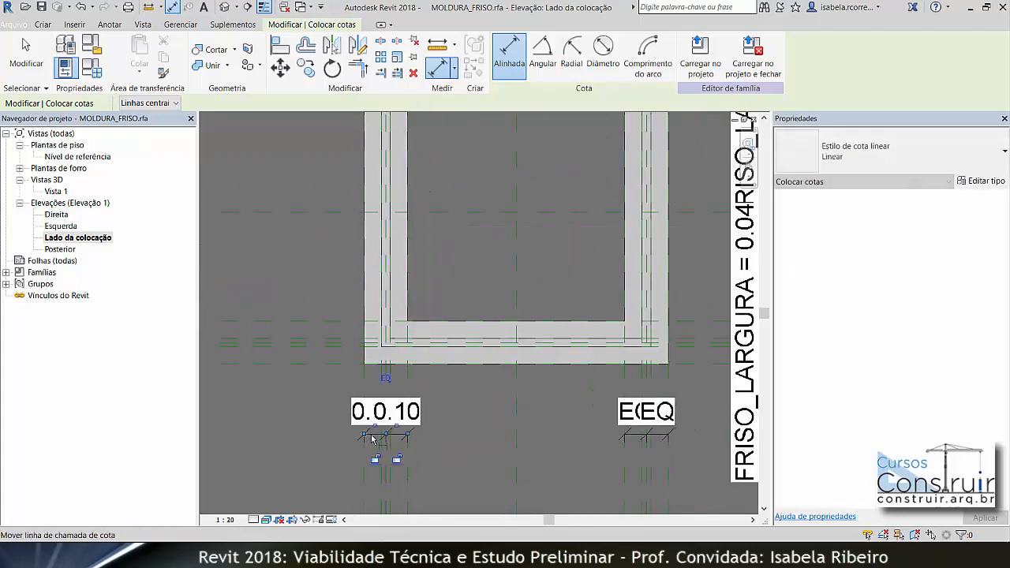
pyautogui.click(386, 379)
# - Add an aligned dimension left of the frame across the outer, frieze centre and inner reference planes of its bottom side, with an EQ constraint
pyautogui.scroll(-3, 386, 380)
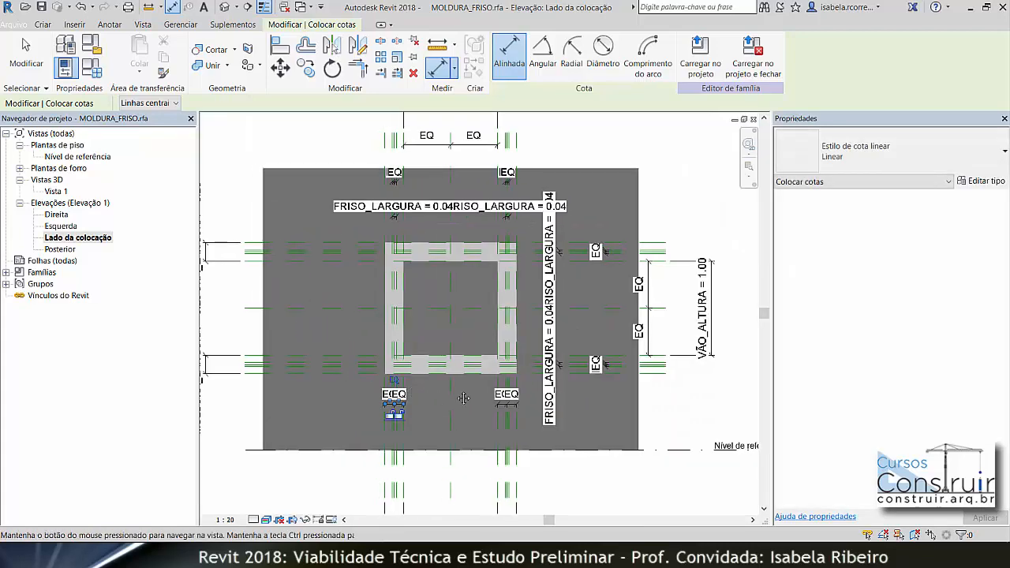
pyautogui.scroll(4, 404, 380)
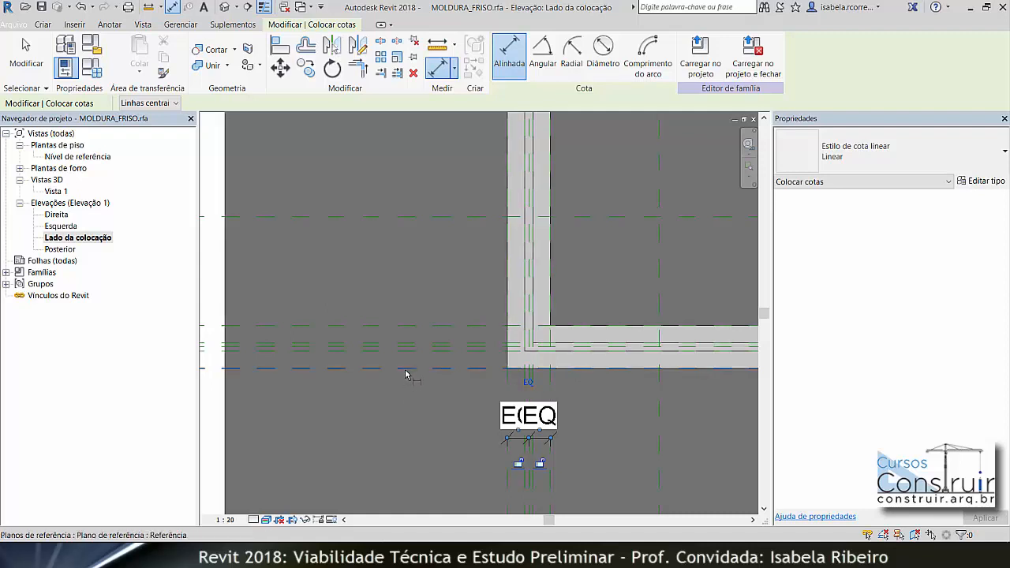
pyautogui.scroll(2, 404, 359)
pyautogui.click(409, 341)
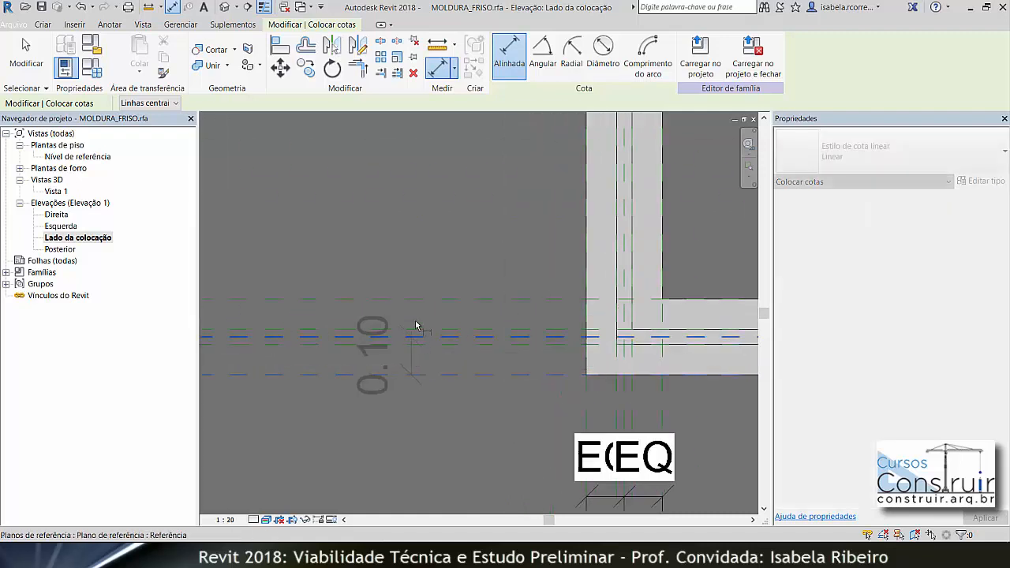
pyautogui.click(416, 299)
pyautogui.click(388, 256)
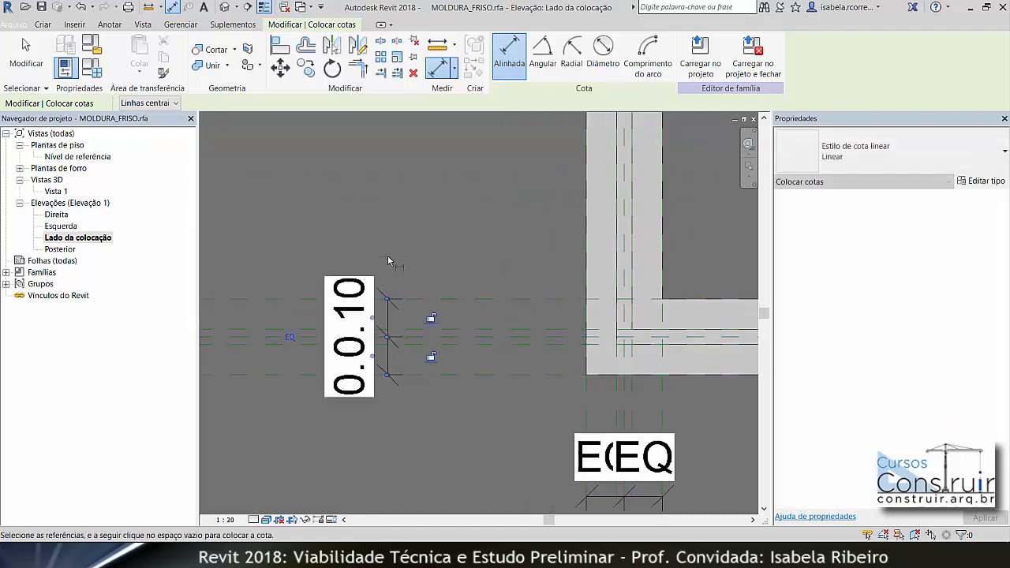
pyautogui.click(291, 336)
# - Add an aligned dimension left of the frame across the inner, frieze centre and outer reference planes of its top side, with an EQ constraint
pyautogui.scroll(-2, 382, 276)
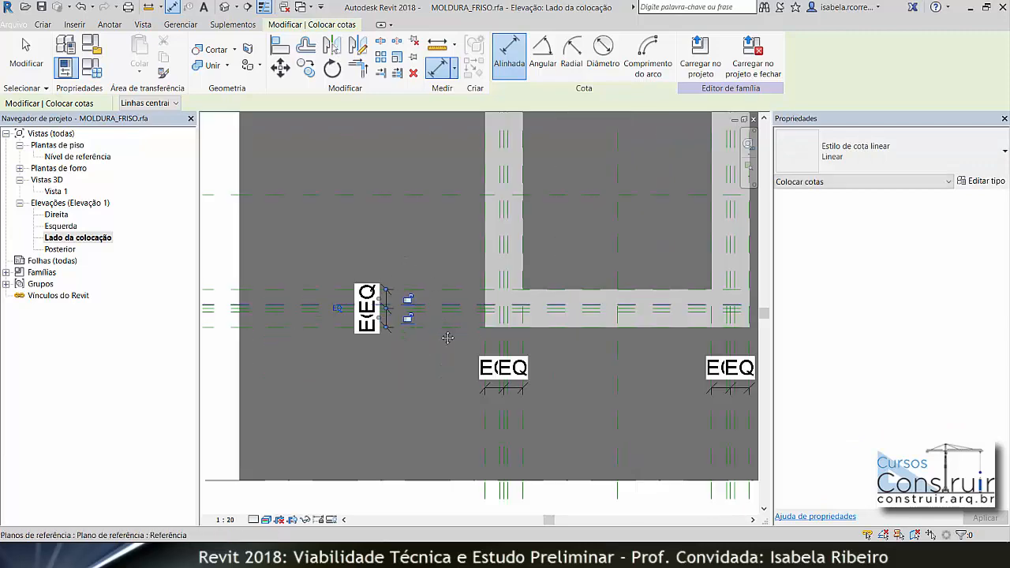
pyautogui.moveTo(447, 336); pyautogui.dragTo(384, 374, button='middle')
pyautogui.scroll(-1, 464, 333)
pyautogui.scroll(1, 349, 300)
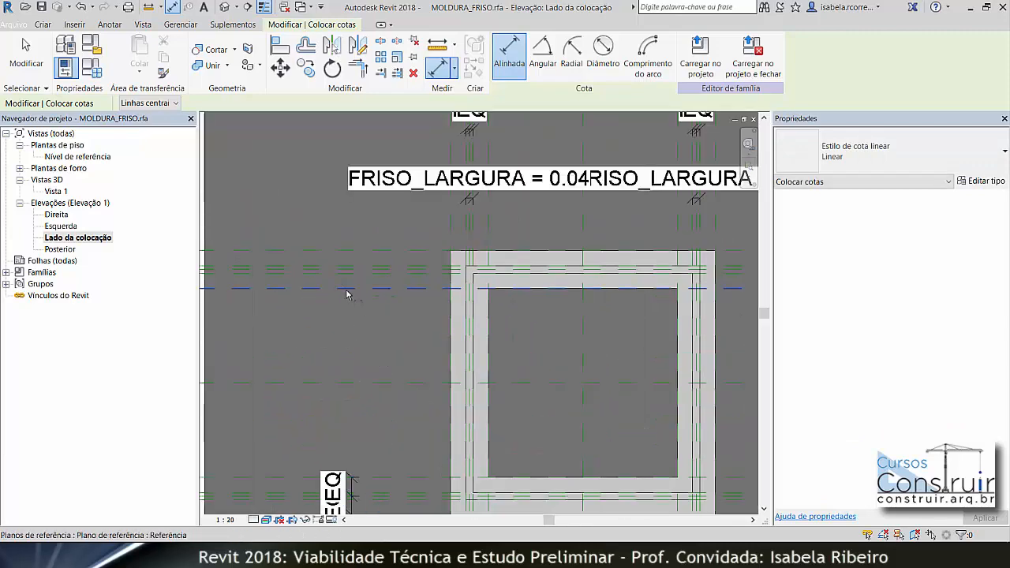
pyautogui.scroll(3, 344, 273)
pyautogui.click(345, 266)
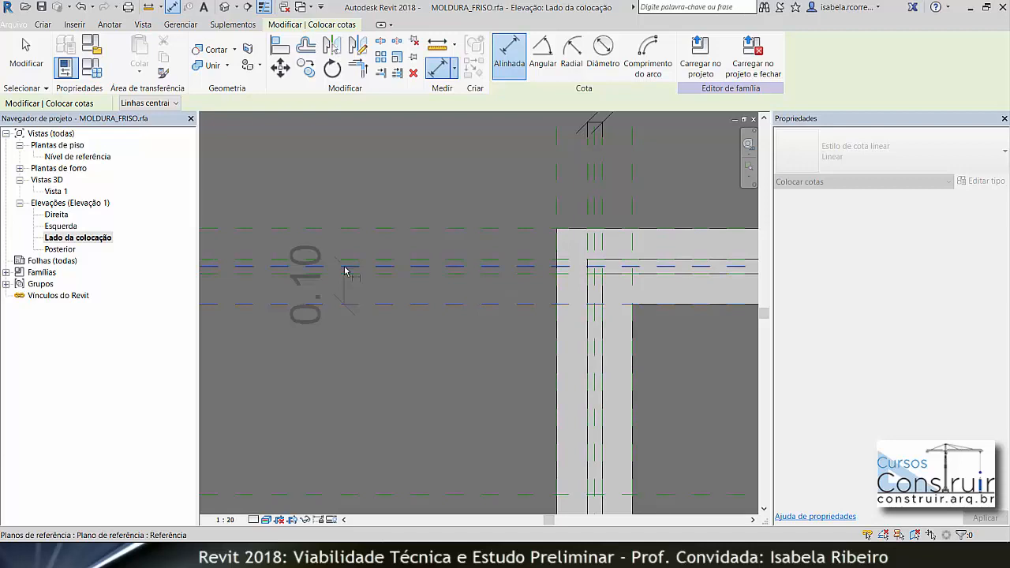
pyautogui.click(353, 228)
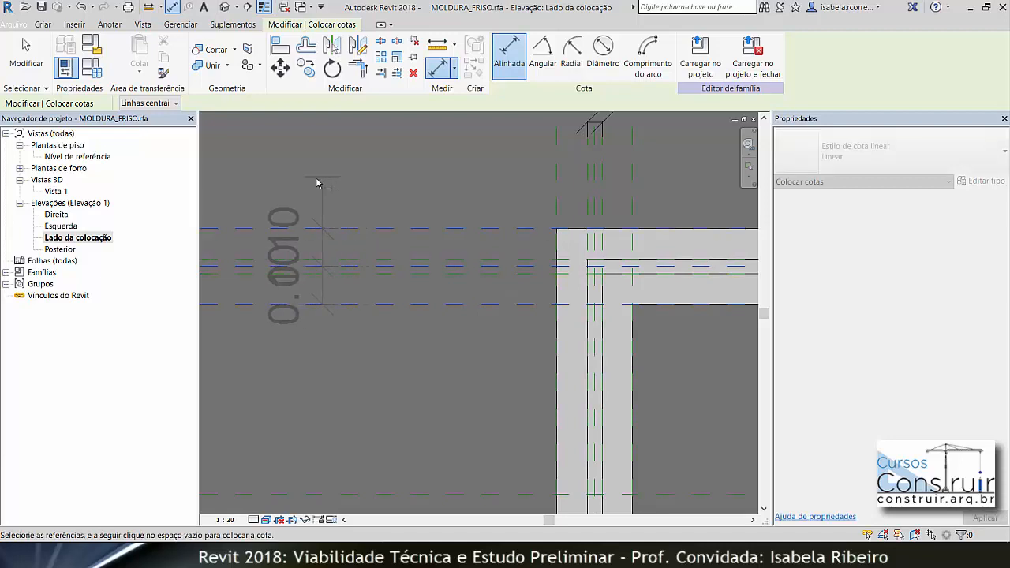
pyautogui.scroll(-2, 292, 183)
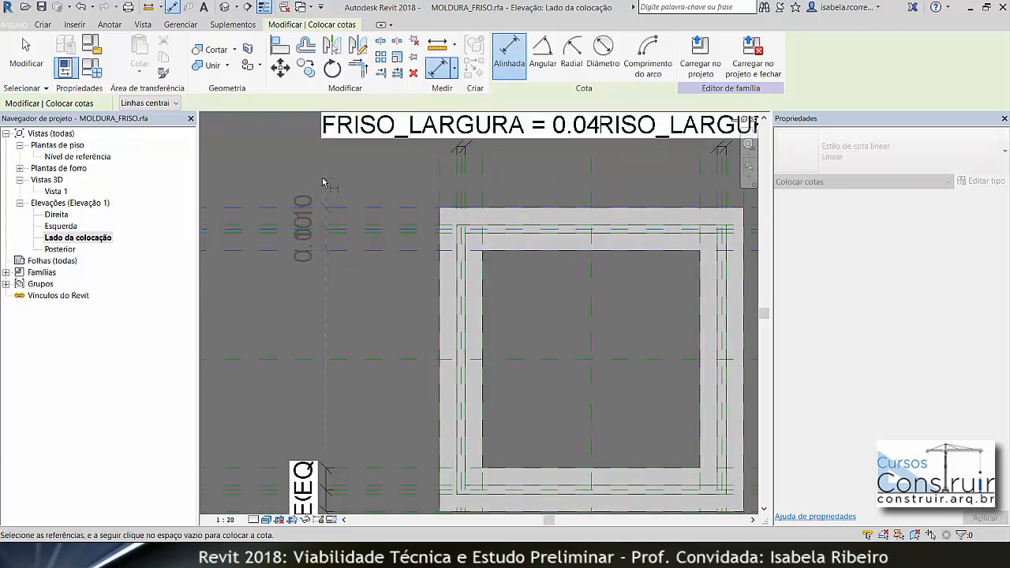
pyautogui.click(324, 183)
pyautogui.click(271, 230)
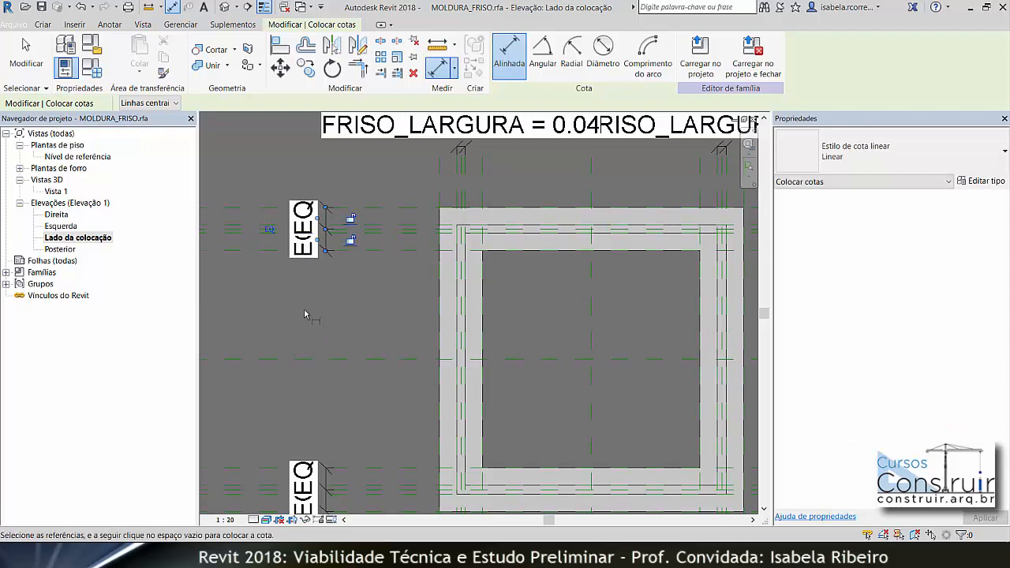
# - Open the 3D view Vista 1 and test a wider frame by setting MOLDURA_LARGURA to 0.4 and applying it
pyautogui.scroll(-2, 302, 309)
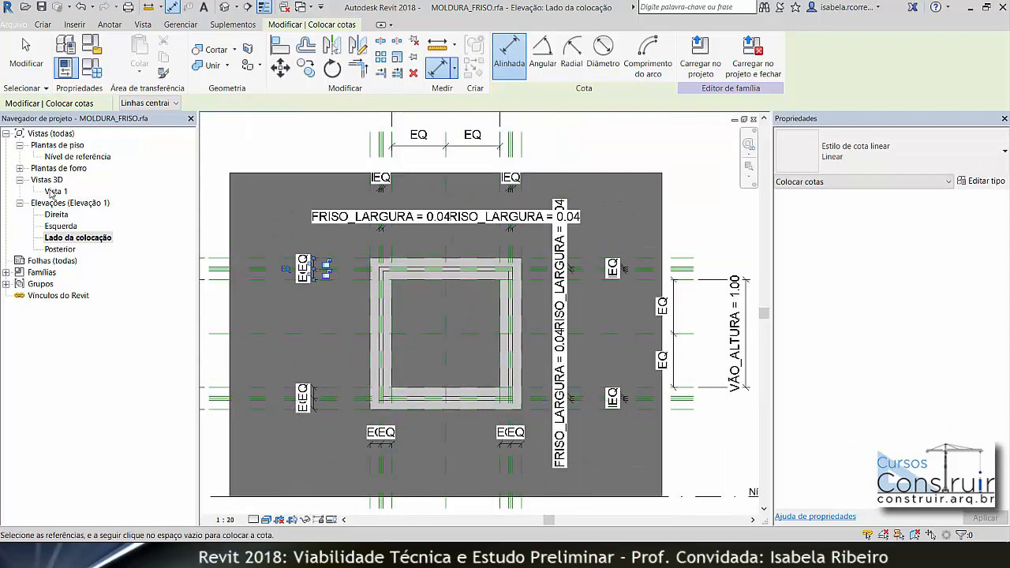
pyautogui.doubleClick(53, 192)
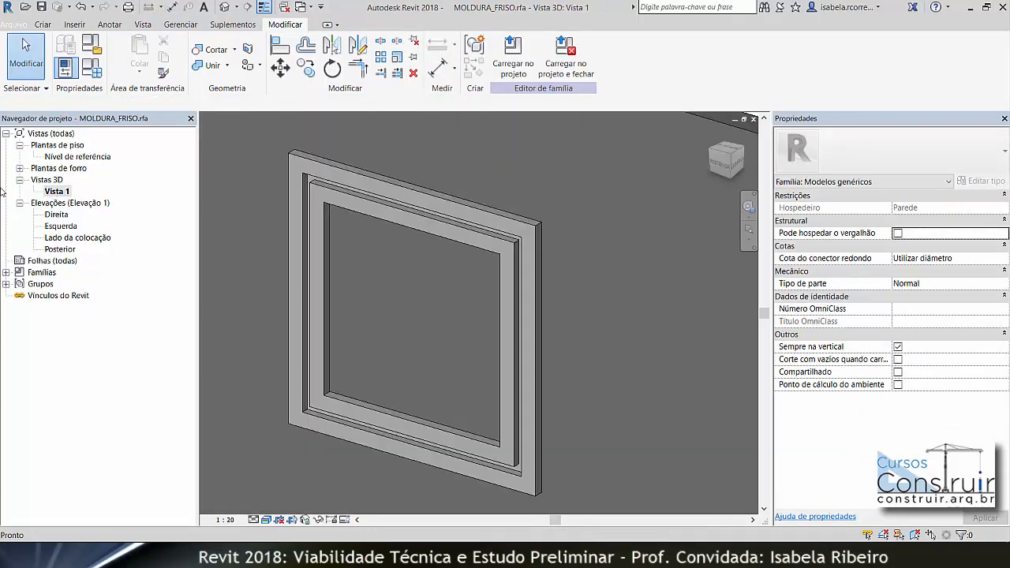
pyautogui.click(93, 70)
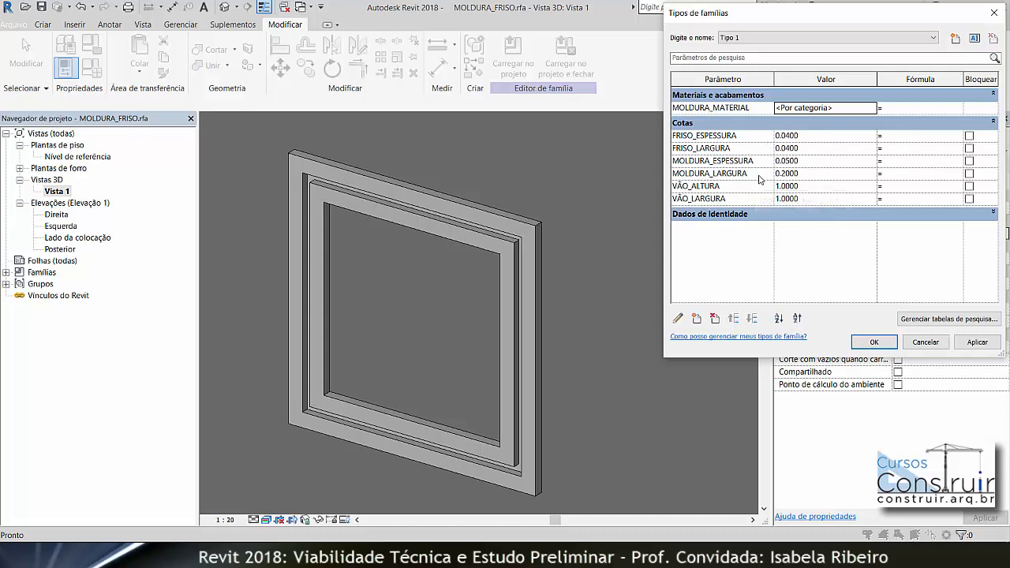
pyautogui.click(802, 176)
pyautogui.moveTo(801, 175); pyautogui.dragTo(782, 180)
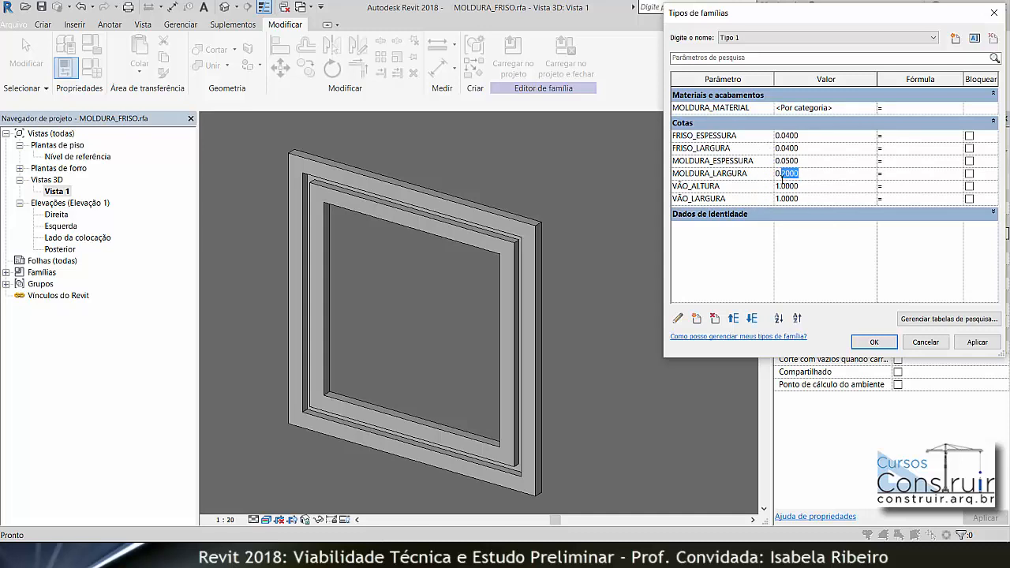
pyautogui.write('4')
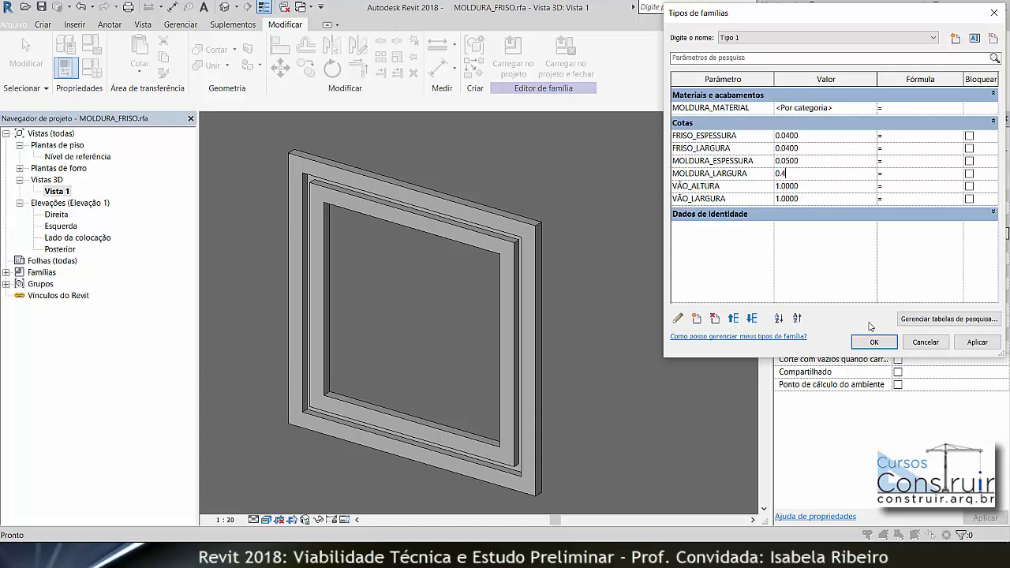
pyautogui.click(994, 345)
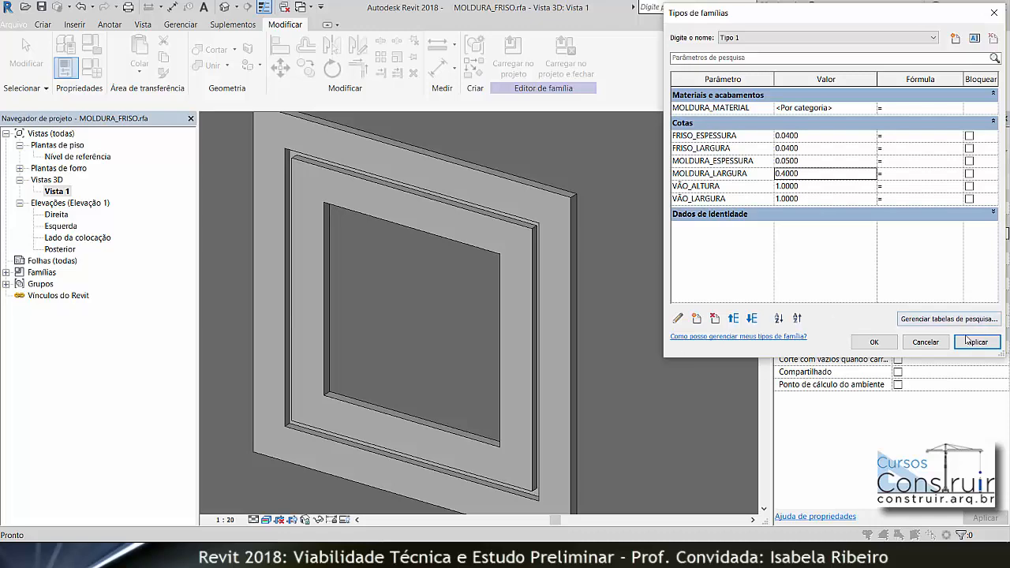
# - Accept the family types and load the family into Projeto1, overwriting the version already there
pyautogui.click(873, 341)
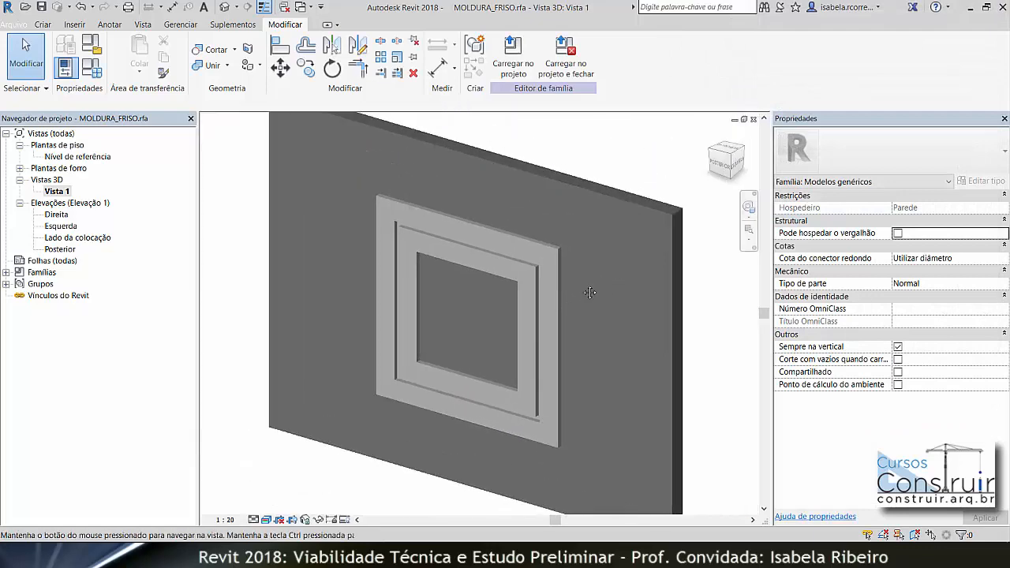
pyautogui.click(513, 59)
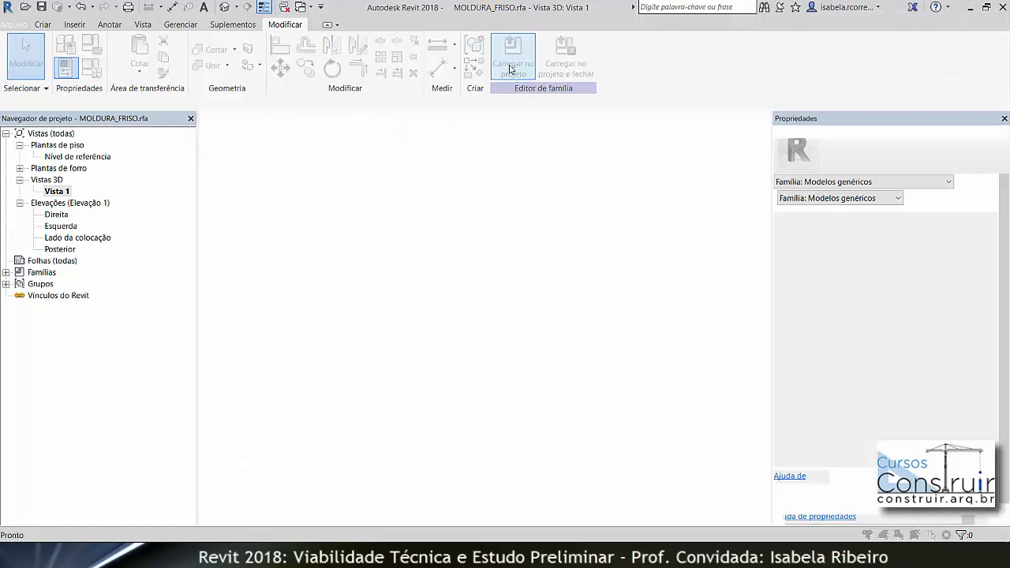
pyautogui.click(451, 272)
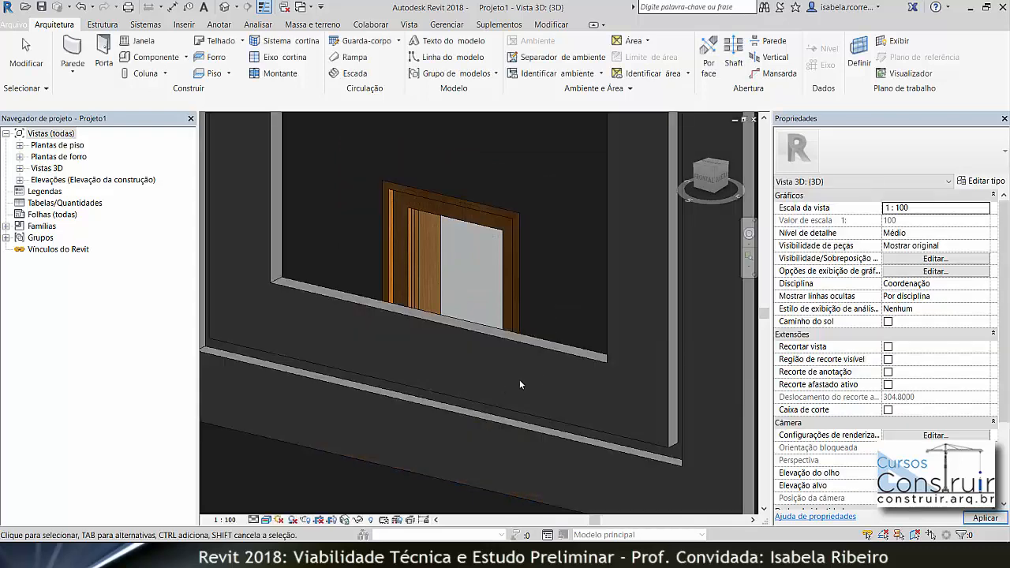
# - Orient the project's 3D view to the front and check the type size of the window behind the frame
pyautogui.scroll(-4, 551, 374)
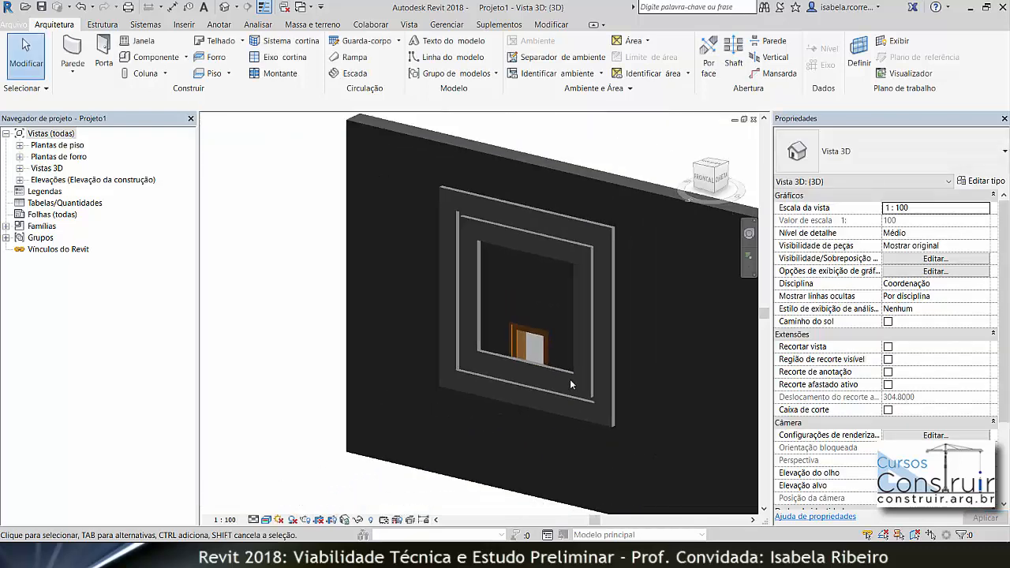
pyautogui.click(704, 180)
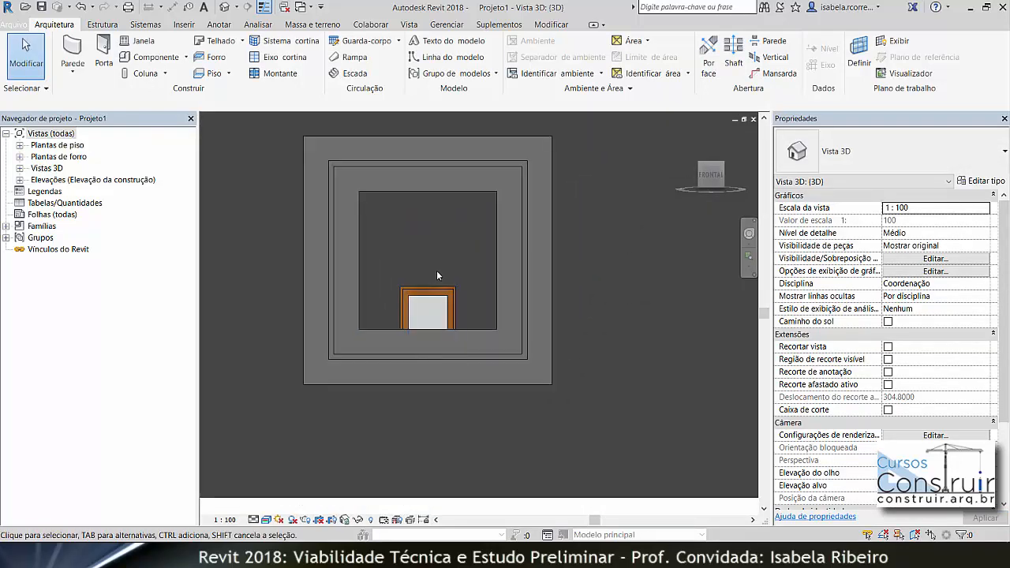
pyautogui.click(427, 308)
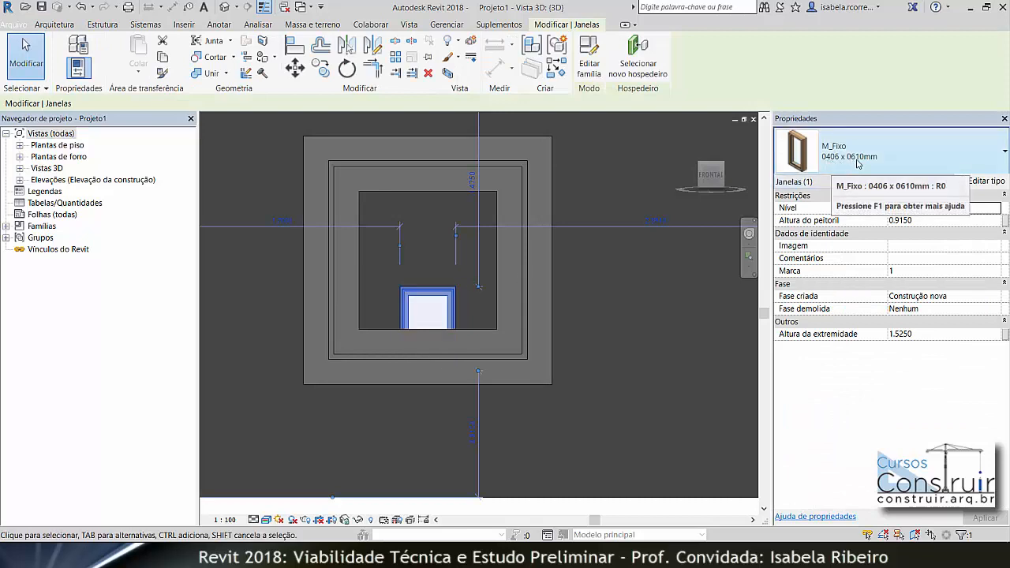
pyautogui.click(575, 313)
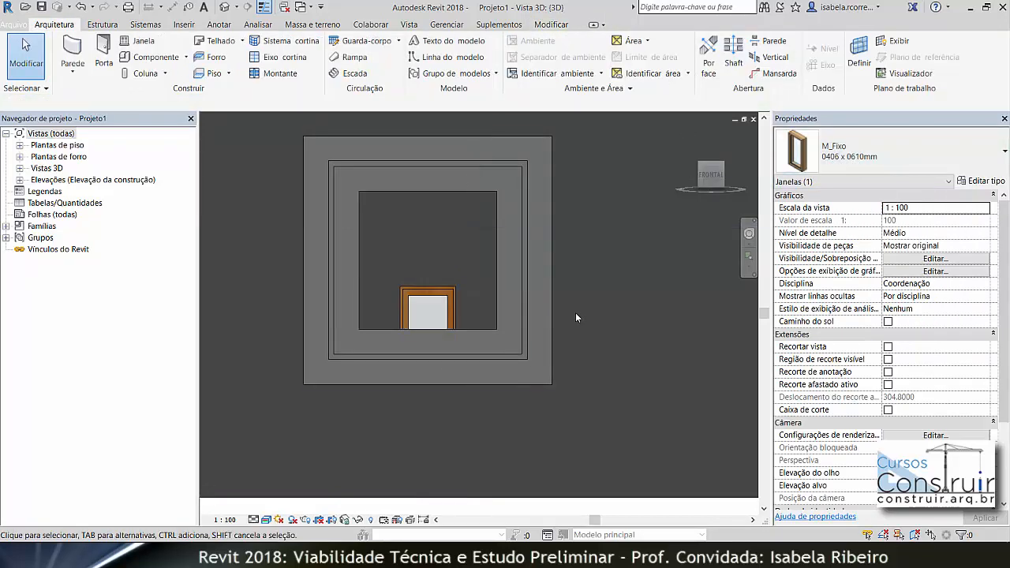
# - Edit the placed MOLDURA_FRISO frame's type properties, setting VÃO_ALTURA to 0.610 and VÃO_LARGURA to 0.406 to match the window
pyautogui.click(525, 308)
pyautogui.click(985, 181)
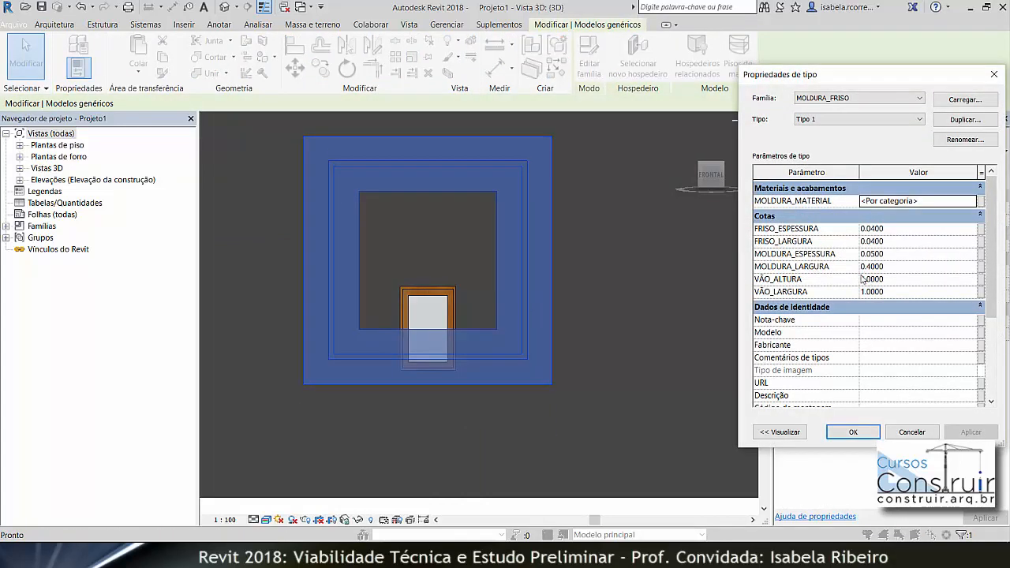
pyautogui.click(889, 280)
pyautogui.hotkey('shift', 'Home')
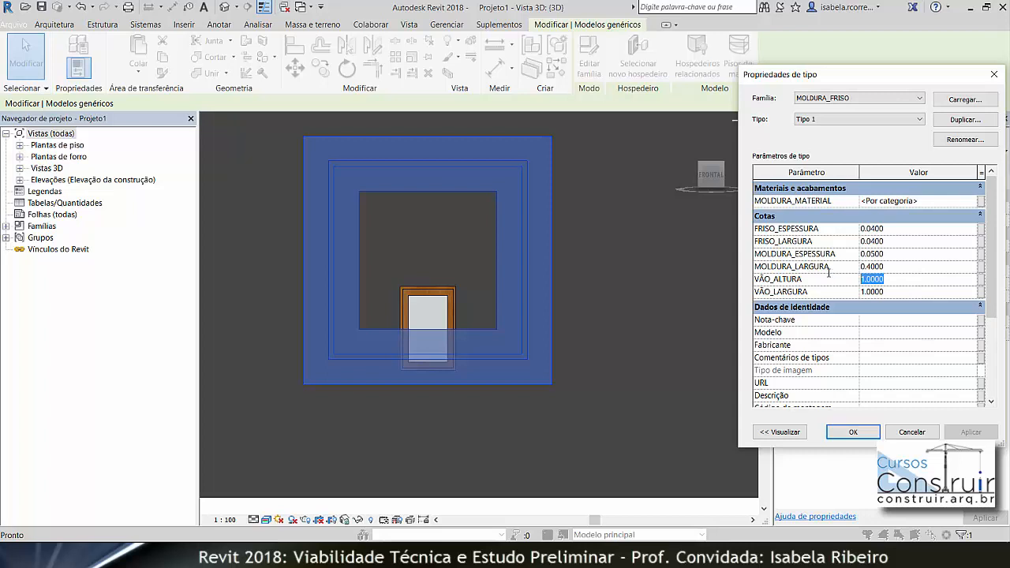
pyautogui.write('.610')
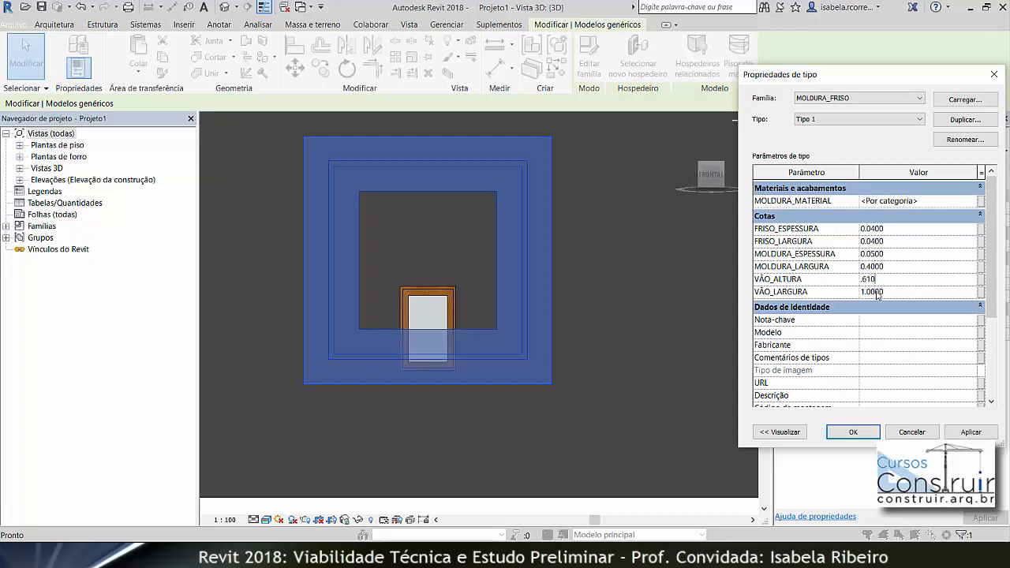
pyautogui.press('Tab')
pyautogui.press('BackSpace')
pyautogui.write('.406')
# - Set the frame type's MOLDURA_LARGURA to 0.2
pyautogui.click(880, 271)
pyautogui.moveTo(883, 267); pyautogui.dragTo(872, 269)
pyautogui.write('2')
pyautogui.click(893, 253)
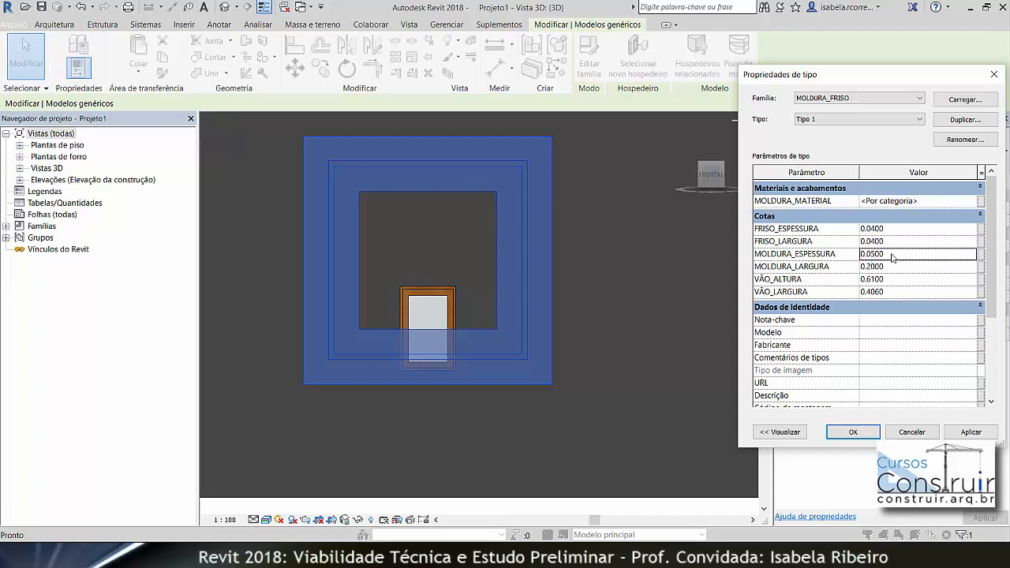
pyautogui.click(894, 254)
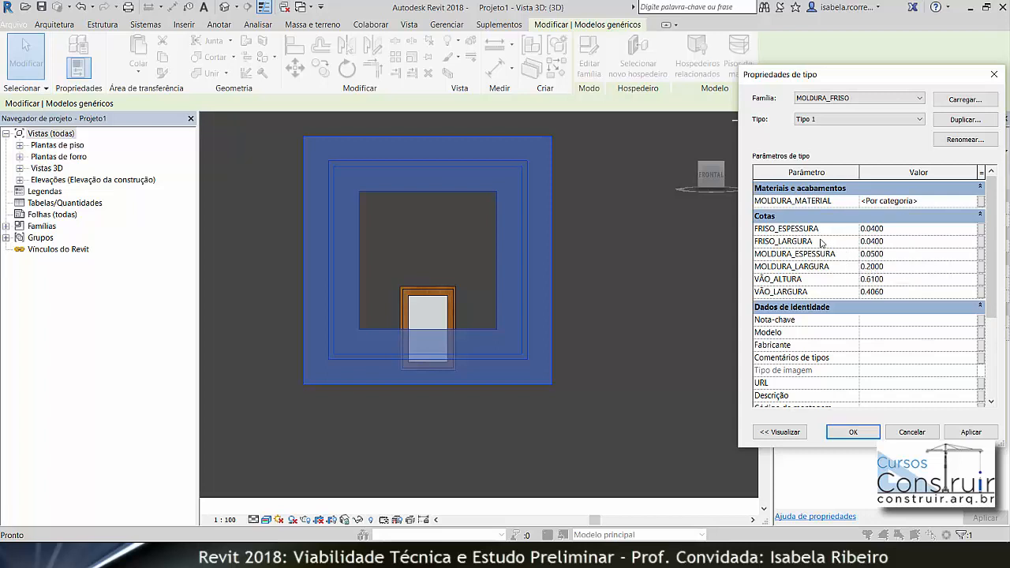
# - Set the frame type's FRISO_LARGURA and FRISO_ESPESSURA both to 0.02 and accept the type properties
pyautogui.moveTo(883, 242); pyautogui.dragTo(871, 243)
pyautogui.write('2')
pyautogui.click(883, 229)
pyautogui.moveTo(884, 229); pyautogui.dragTo(871, 229)
pyautogui.write('2')
pyautogui.click(970, 432)
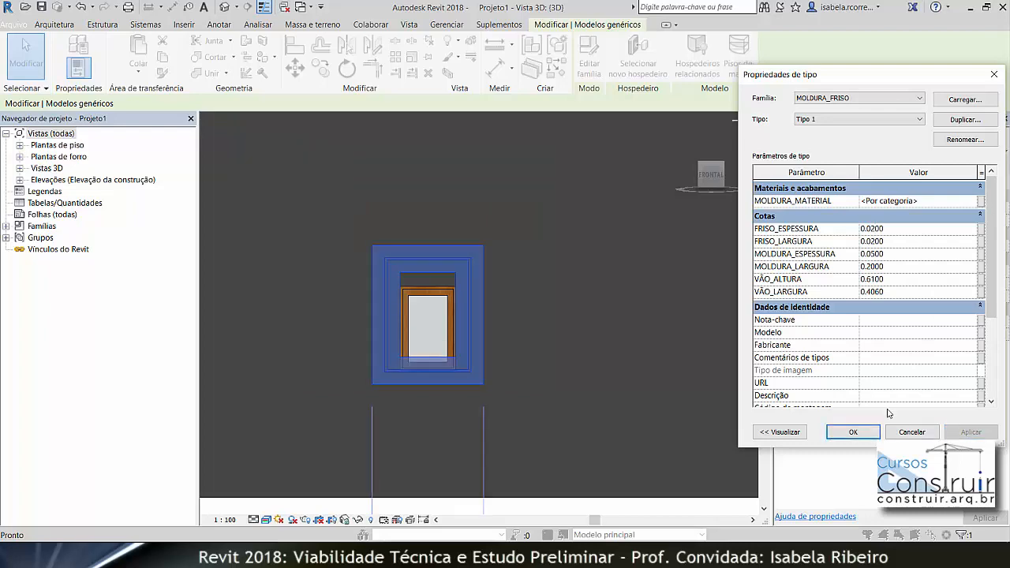
pyautogui.click(853, 432)
# - Move the frame down so the upper corner of its opening meets the matching upper corner of the window
pyautogui.press('m')
pyautogui.press('v')
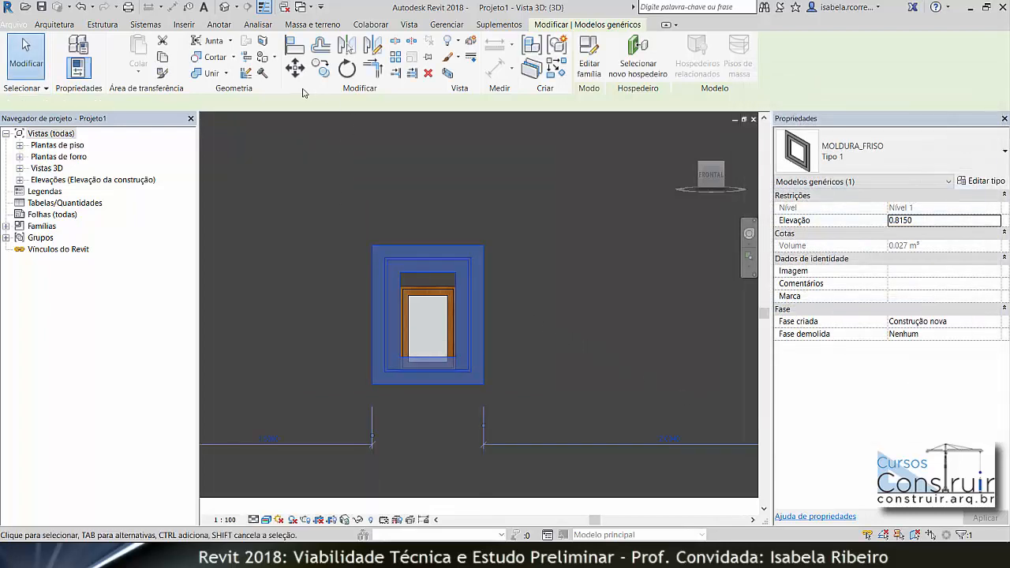
pyautogui.scroll(5, 377, 283)
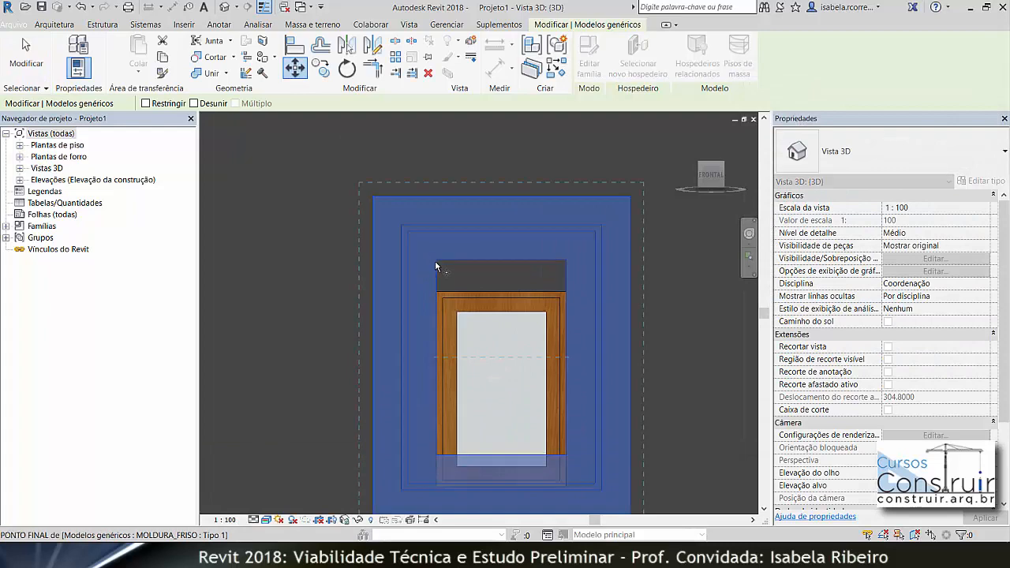
pyautogui.click(436, 260)
pyautogui.click(436, 291)
pyautogui.press('Escape')
pyautogui.scroll(-5, 676, 310)
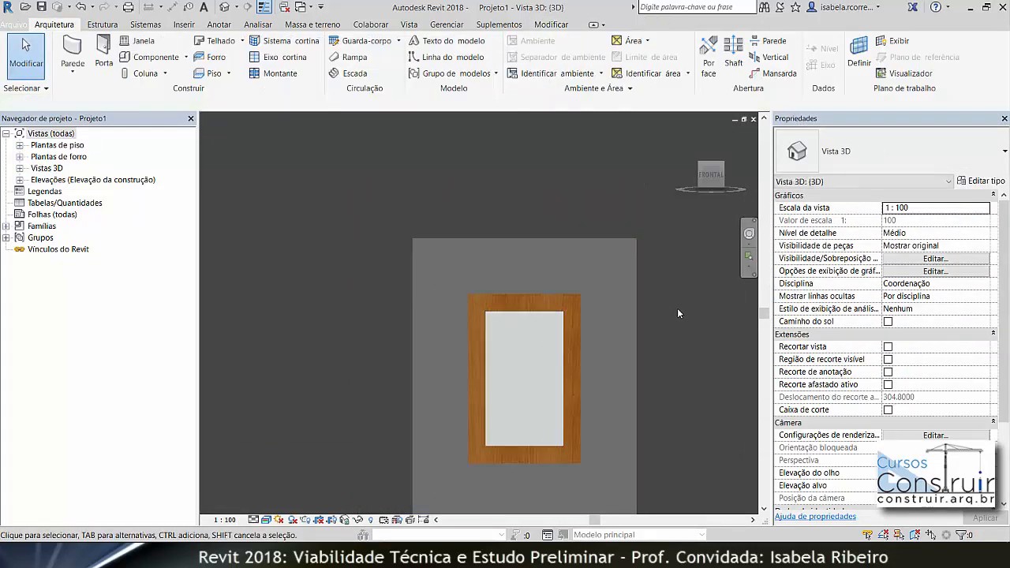
# - Assign the material Compensado, Revestimento to the frame type's MOLDURA_MATERIAL parameter
pyautogui.keyDown('shift'); pyautogui.moveTo(655, 321); pyautogui.dragTo(580, 356, button='middle'); pyautogui.keyUp('shift')
pyautogui.scroll(4, 662, 320)
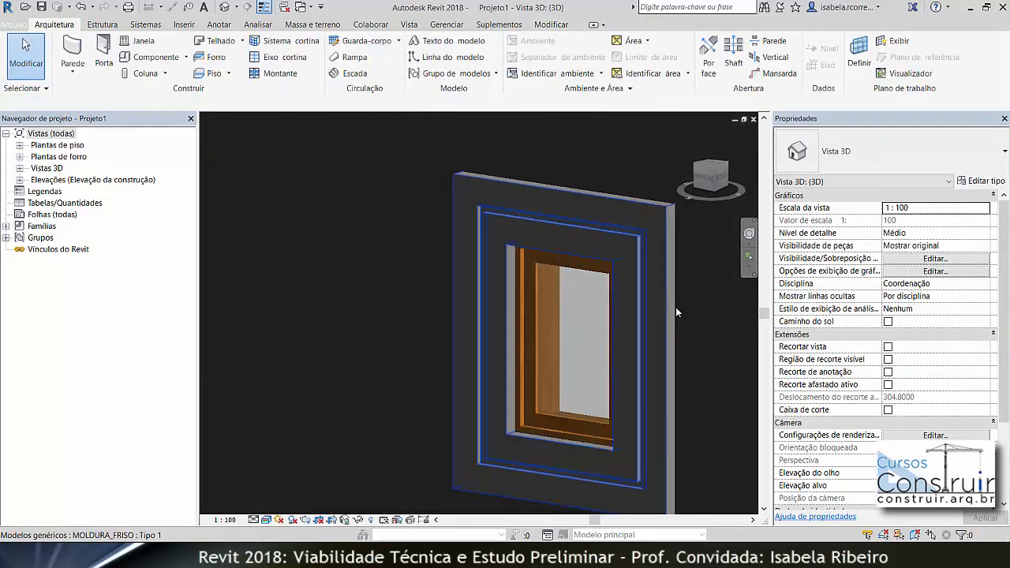
pyautogui.moveTo(675, 307); pyautogui.dragTo(552, 312, button='middle')
pyautogui.moveTo(605, 267); pyautogui.dragTo(600, 206, button='middle')
pyautogui.scroll(1, 598, 213)
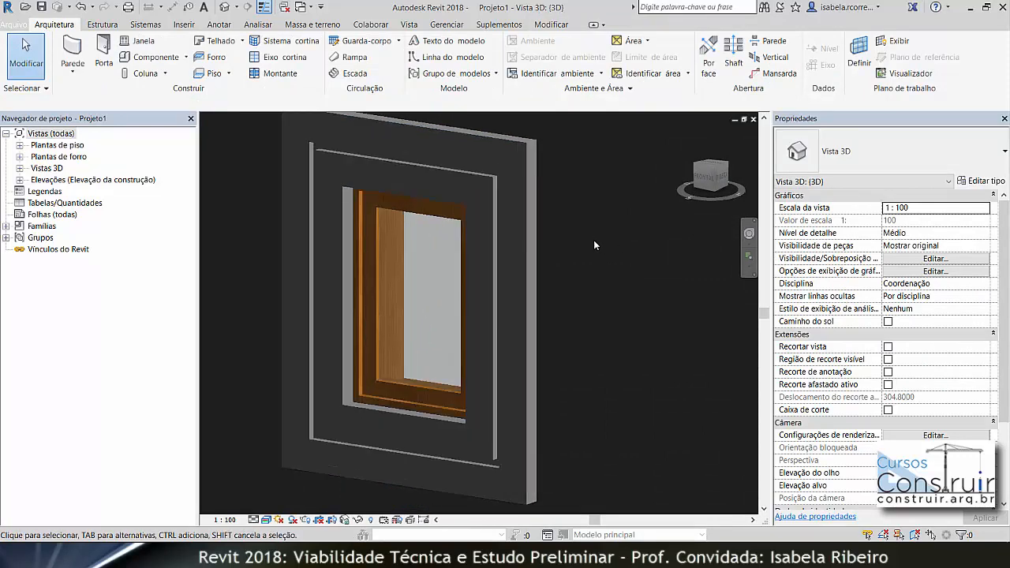
pyautogui.click(534, 253)
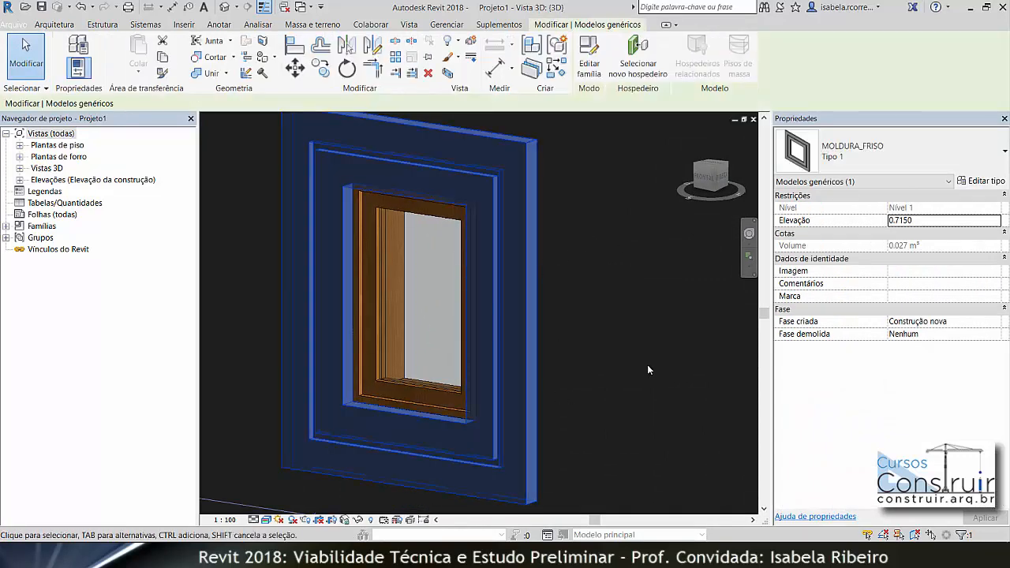
pyautogui.click(981, 181)
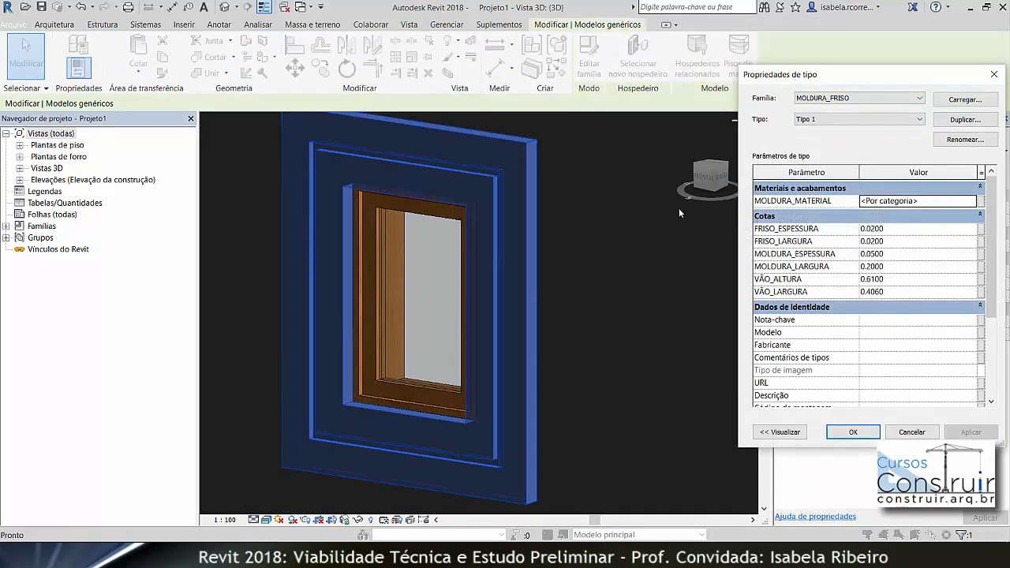
pyautogui.click(973, 202)
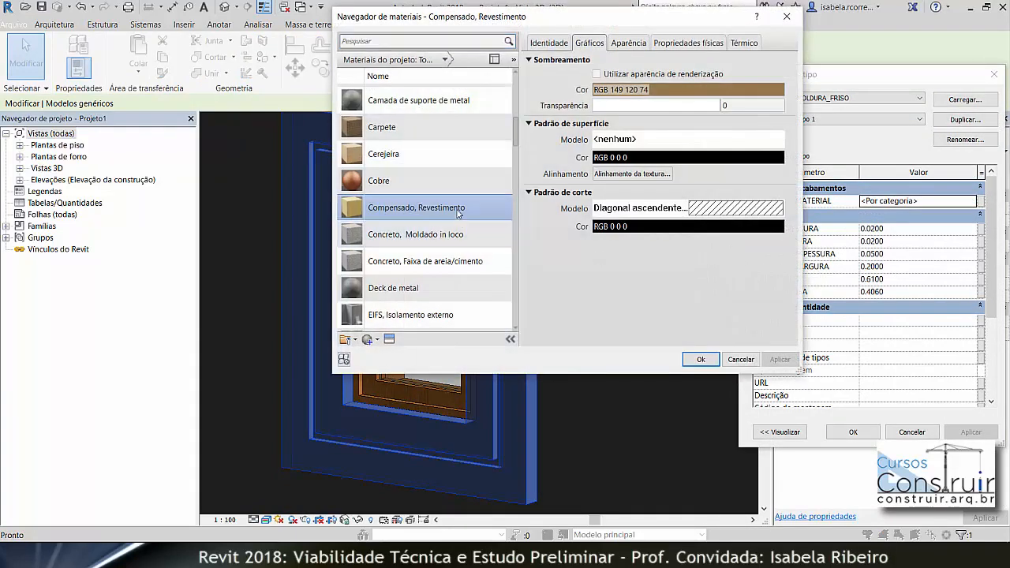
pyautogui.click(701, 359)
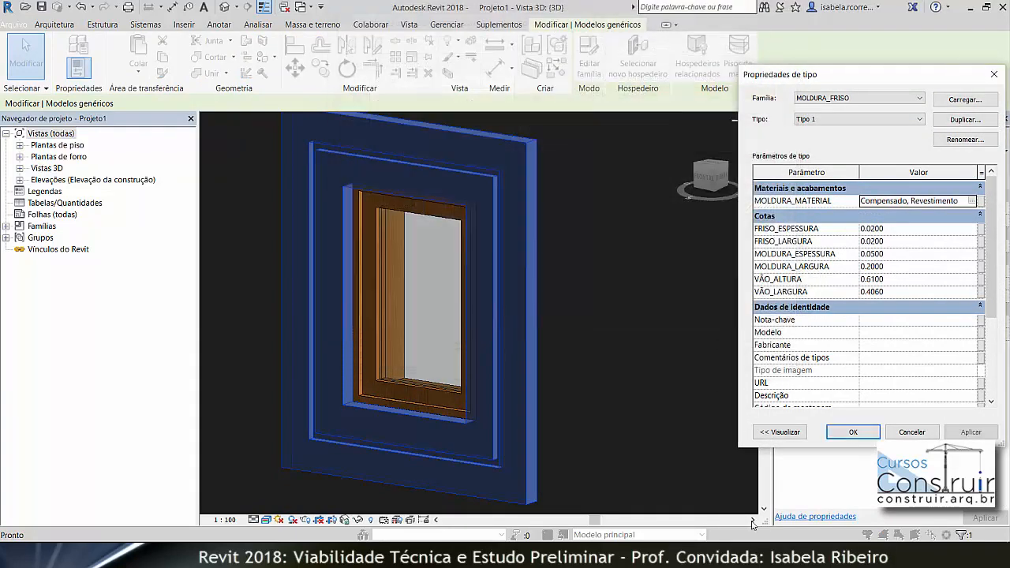
pyautogui.click(853, 432)
pyautogui.click(612, 297)
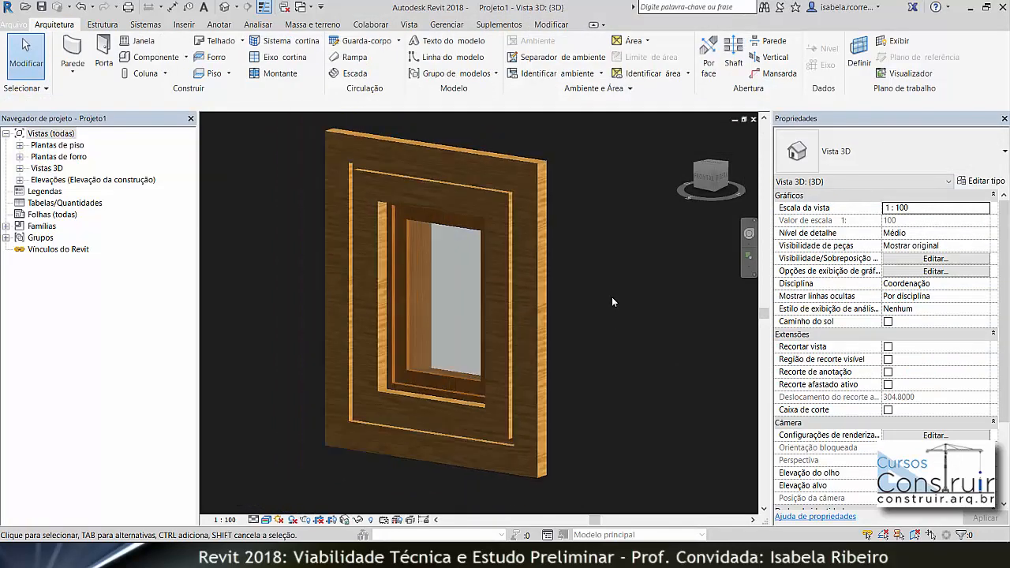
# - Widen the frieze by setting the frame type's FRISO_LARGURA to 0.06, then inspect the frame in 3D
pyautogui.scroll(-2, 611, 297)
pyautogui.keyDown('shift'); pyautogui.moveTo(609, 308); pyautogui.dragTo(608, 283, button='middle'); pyautogui.keyUp('shift')
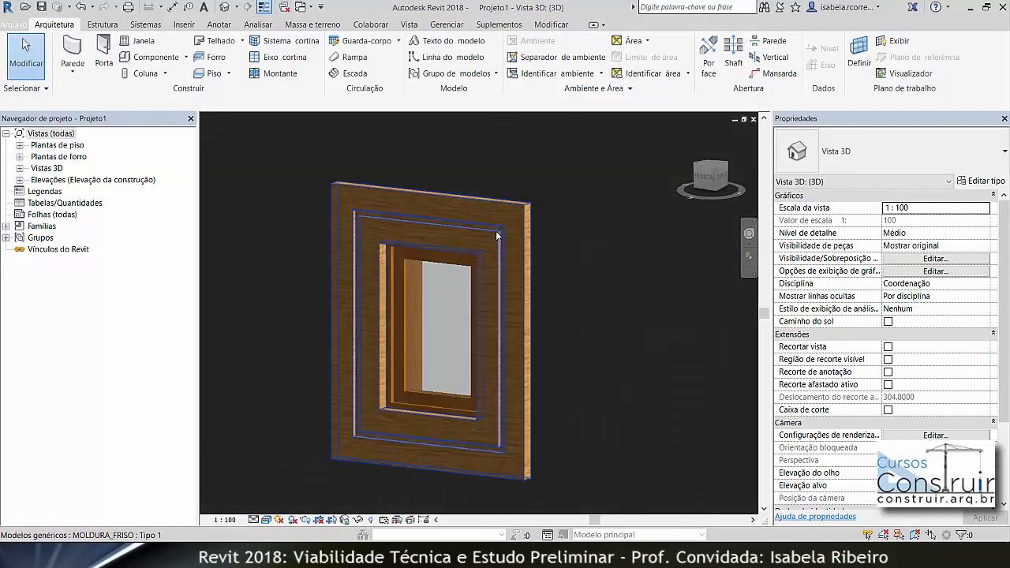
pyautogui.scroll(3, 612, 279)
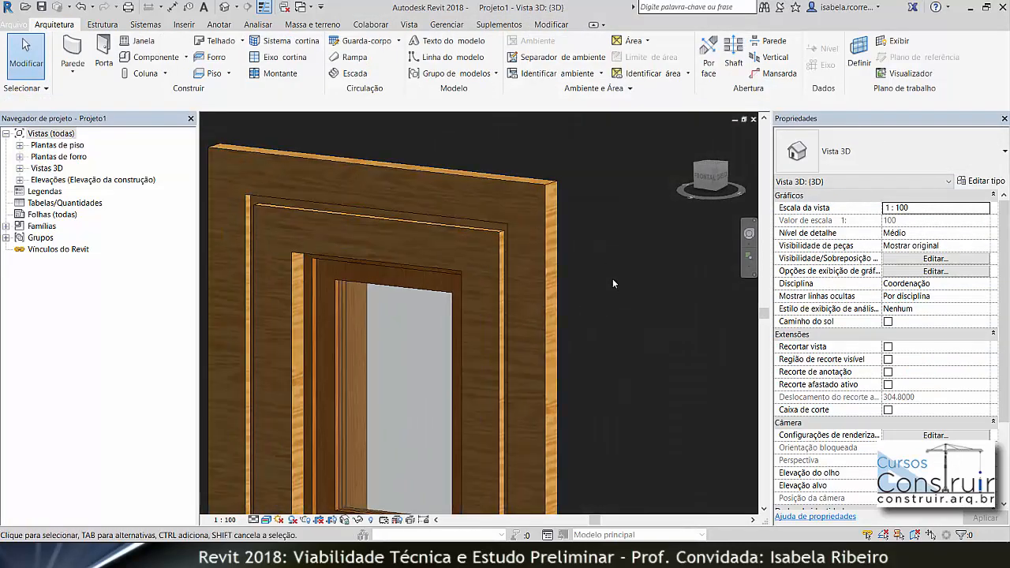
pyautogui.click(545, 253)
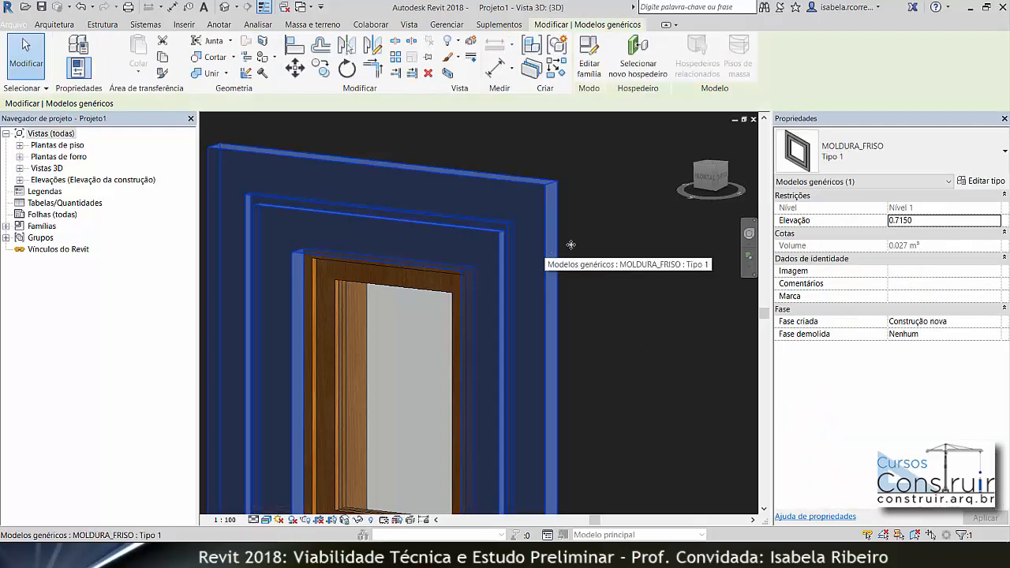
pyautogui.click(992, 182)
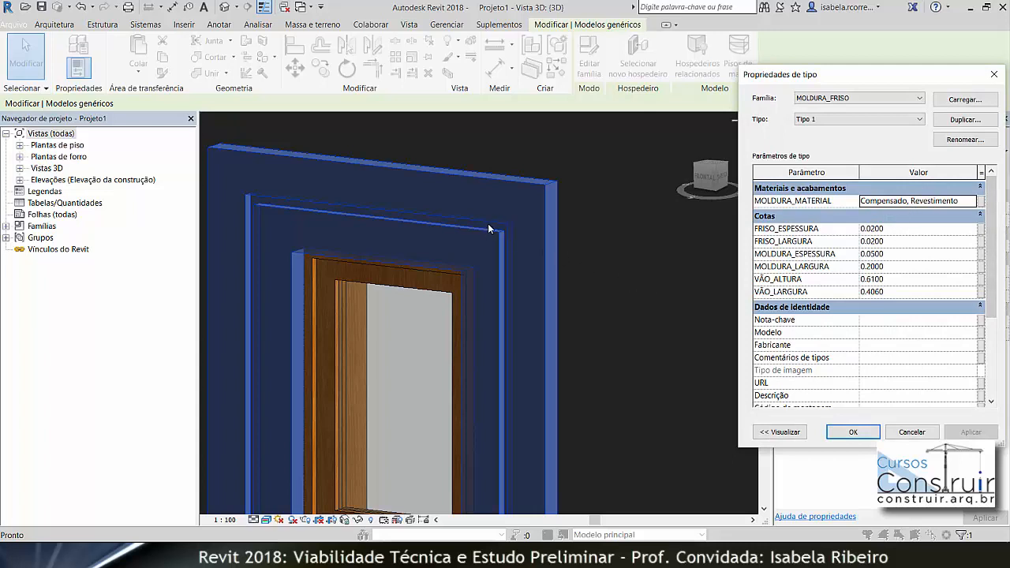
pyautogui.click(896, 242)
pyautogui.moveTo(897, 243); pyautogui.dragTo(870, 245)
pyautogui.write('600')
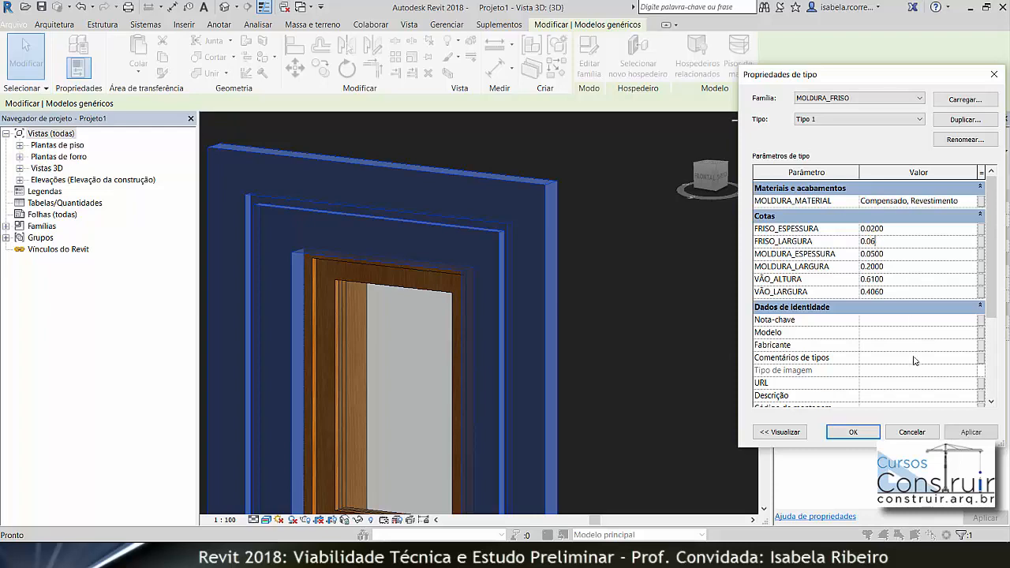
pyautogui.click(968, 432)
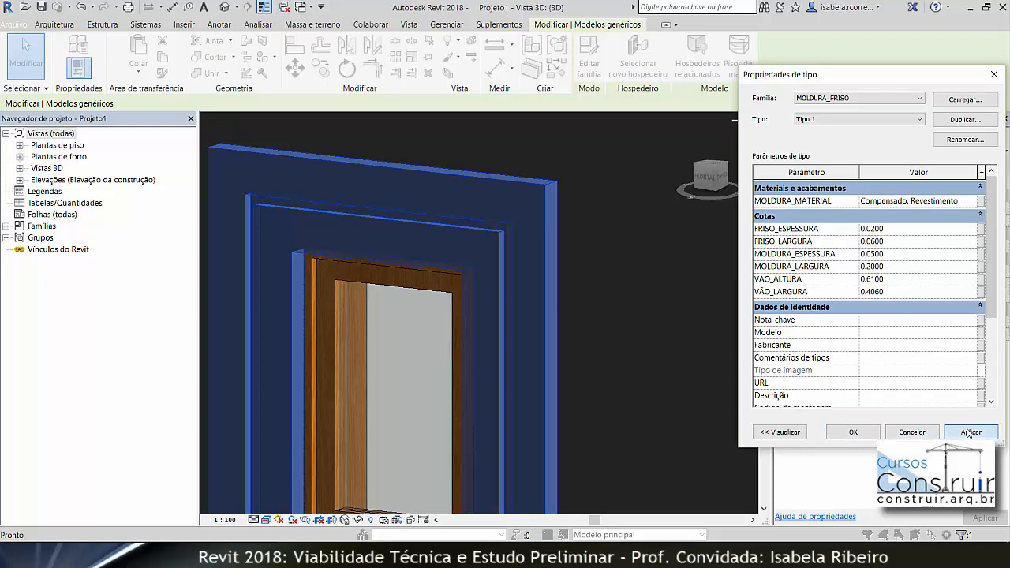
pyautogui.click(853, 431)
pyautogui.click(679, 342)
pyautogui.scroll(-3, 677, 357)
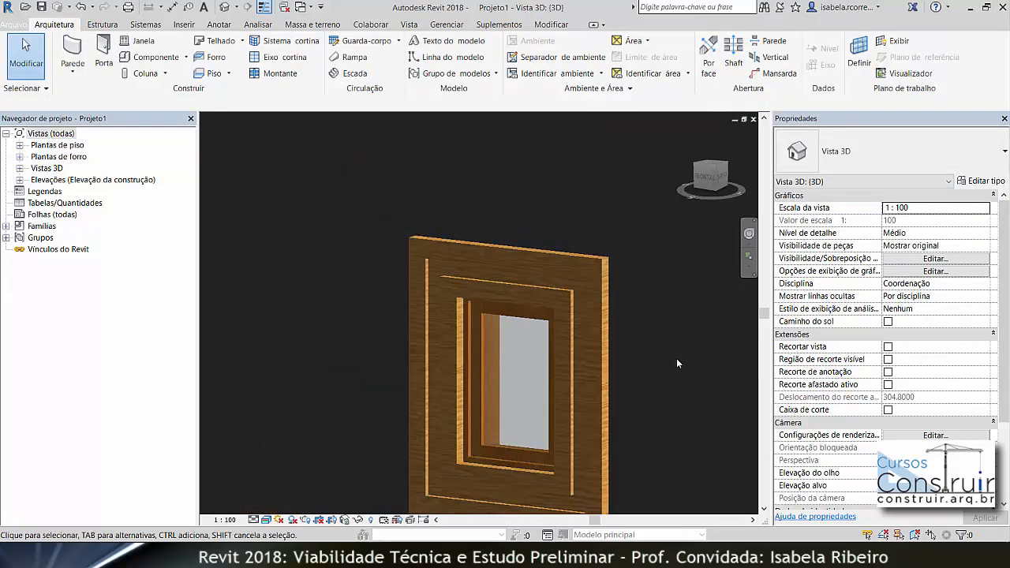
pyautogui.keyDown('shift'); pyautogui.moveTo(675, 360); pyautogui.dragTo(637, 340, button='middle'); pyautogui.keyUp('shift')
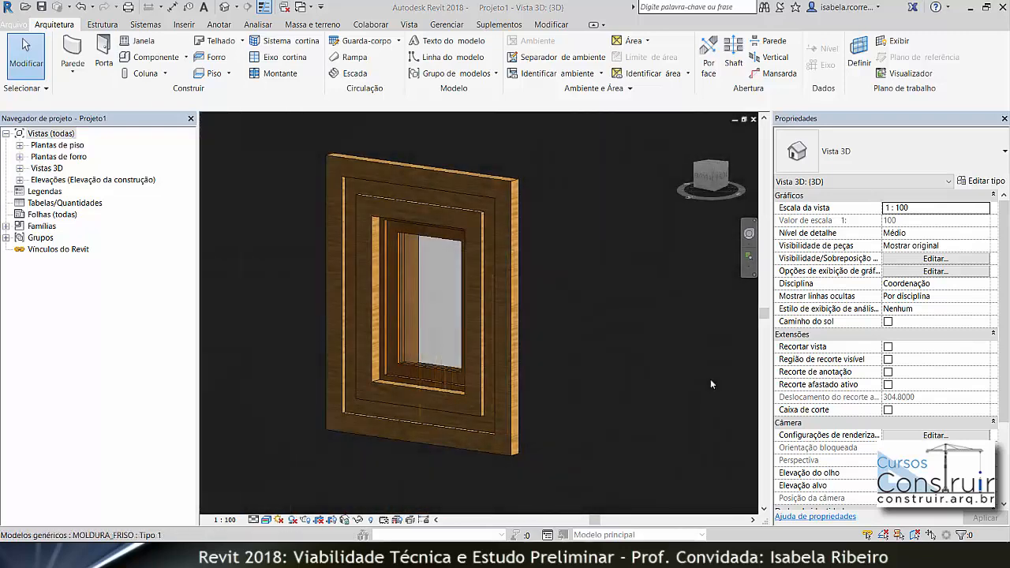